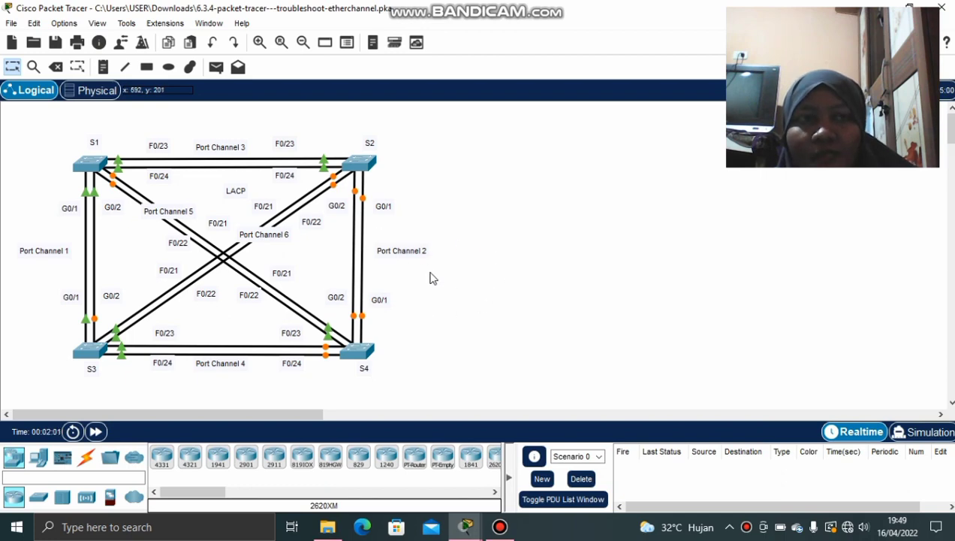
Replace the Guest user profile with the user's own name and e-mail, accepting the activity reset
{"action": "left_click", "coordinate": [66, 25]}
{"action": "left_click", "coordinate": [89, 70]}
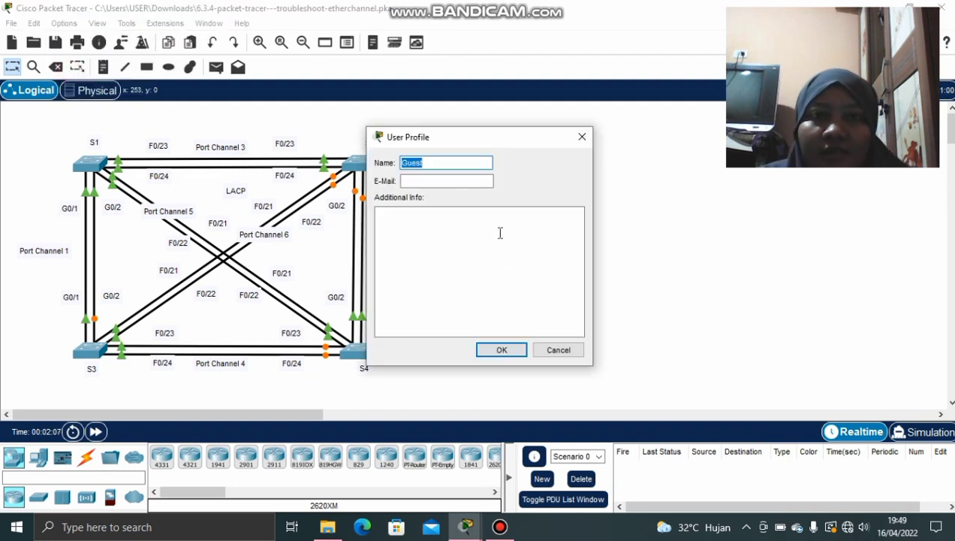
{"action": "key", "text": "BackSpace"}
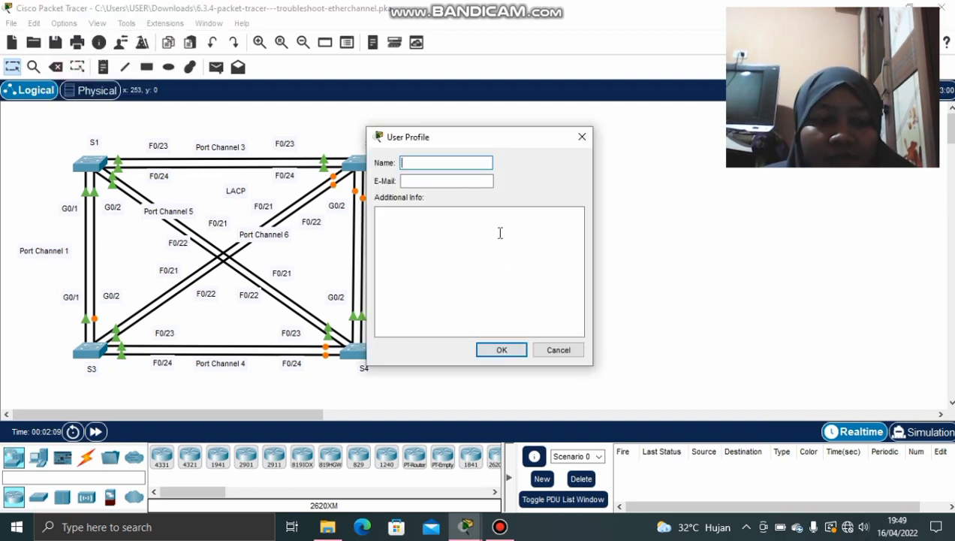
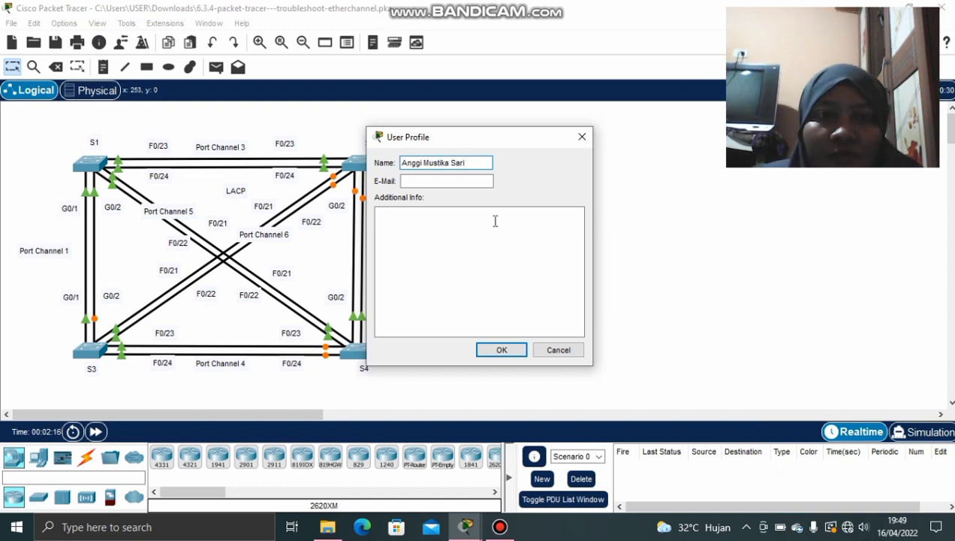
{"action": "left_click", "coordinate": [476, 181]}
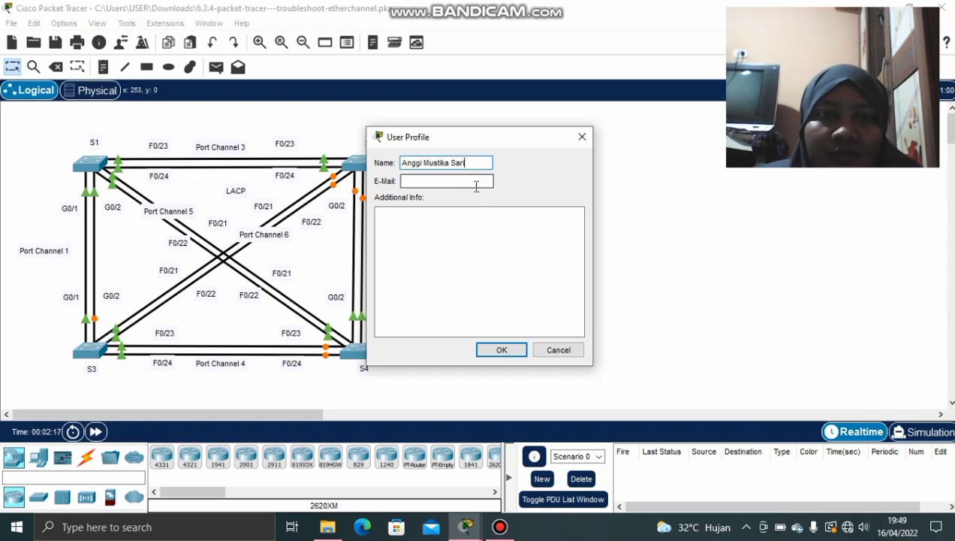
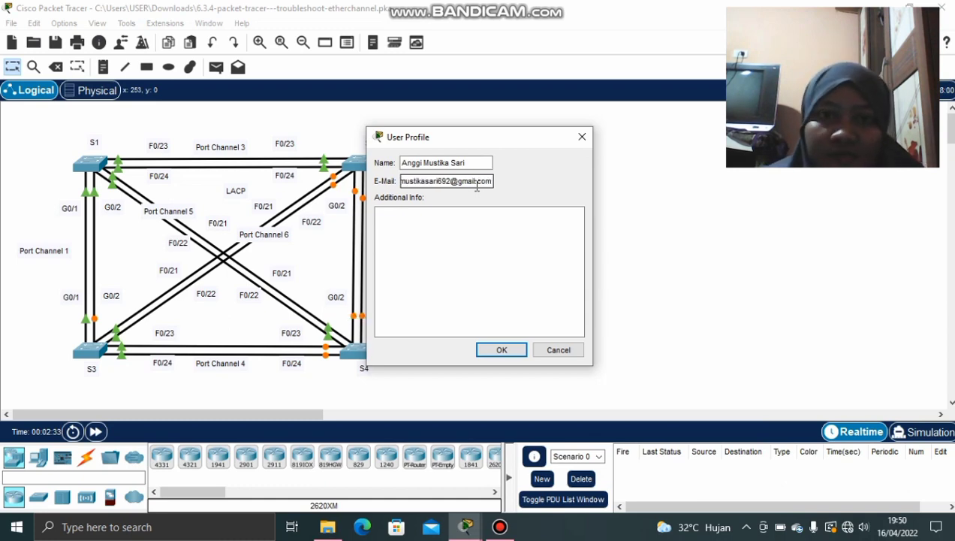
{"action": "left_click", "coordinate": [502, 350]}
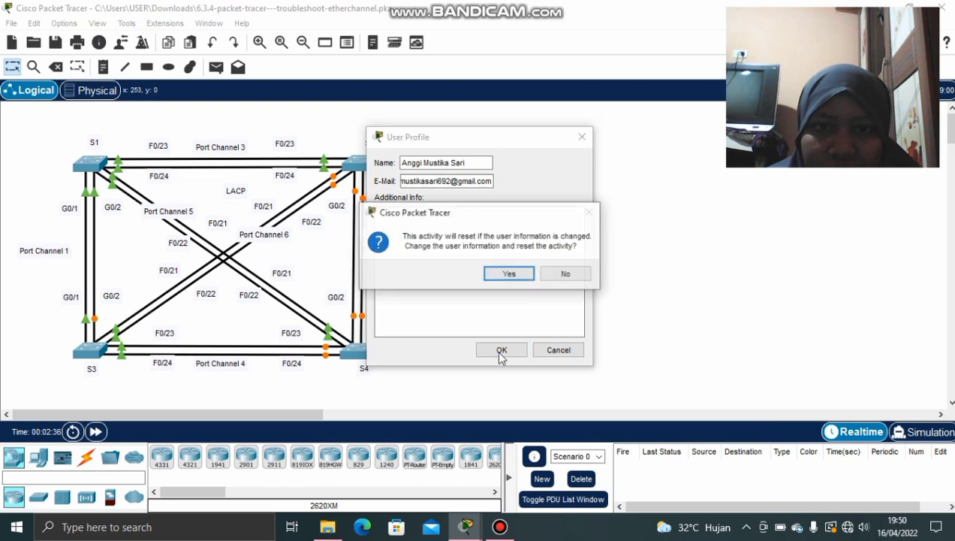
{"action": "left_click", "coordinate": [510, 272]}
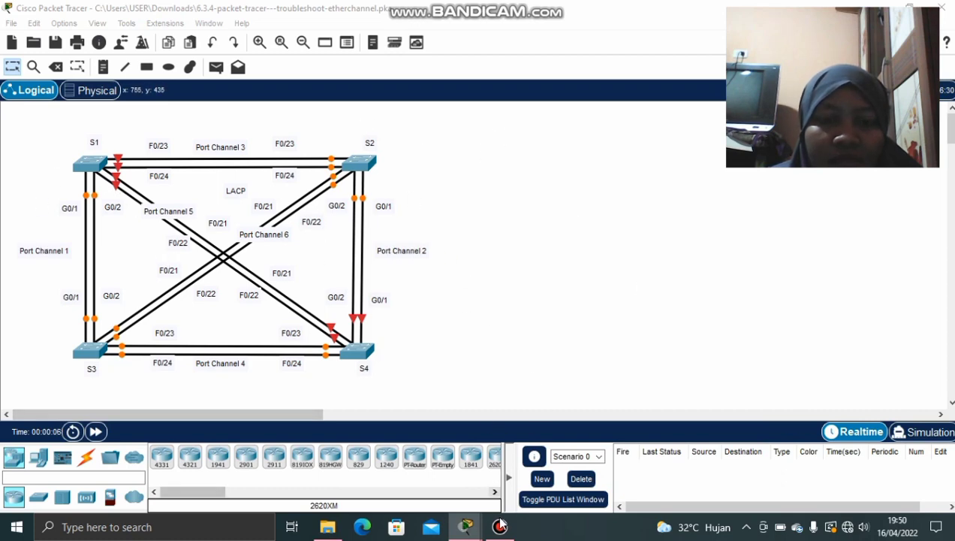
Restore the activity instructions window, glance through it, then hide it to view the topology
{"action": "mouse_move", "coordinate": [468, 526]}
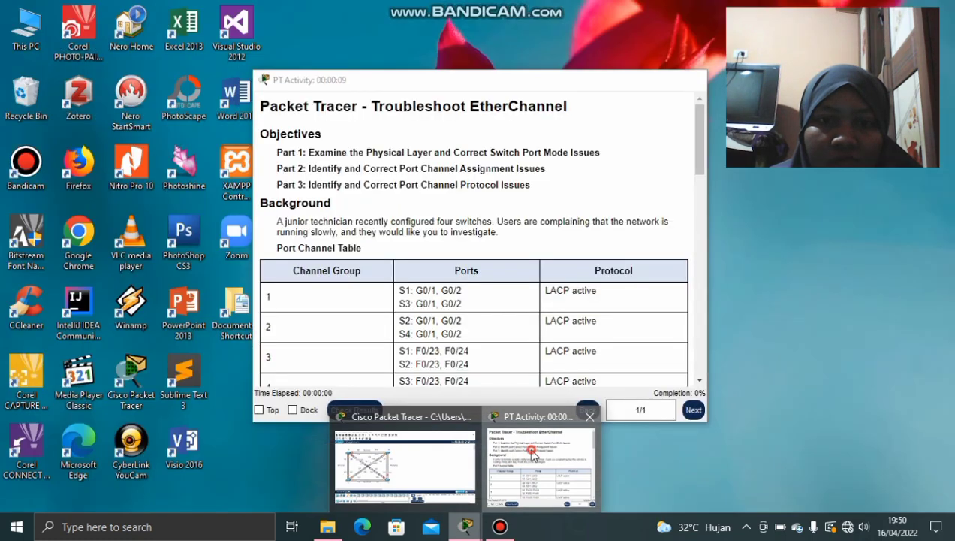
{"action": "left_click", "coordinate": [529, 450]}
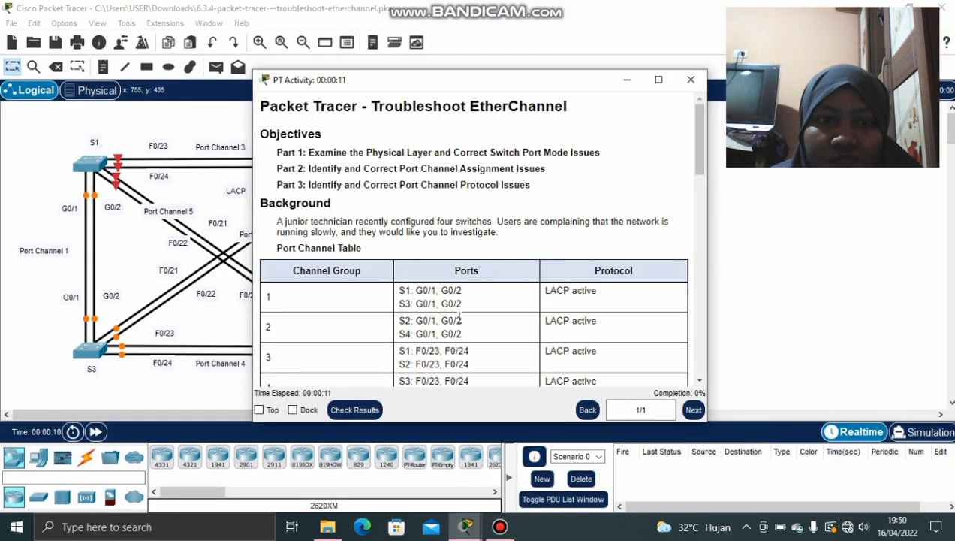
{"action": "scroll", "coordinate": [456, 289], "scroll_direction": "down", "scroll_amount": 1}
{"action": "scroll", "coordinate": [456, 289], "scroll_direction": "up", "scroll_amount": 1}
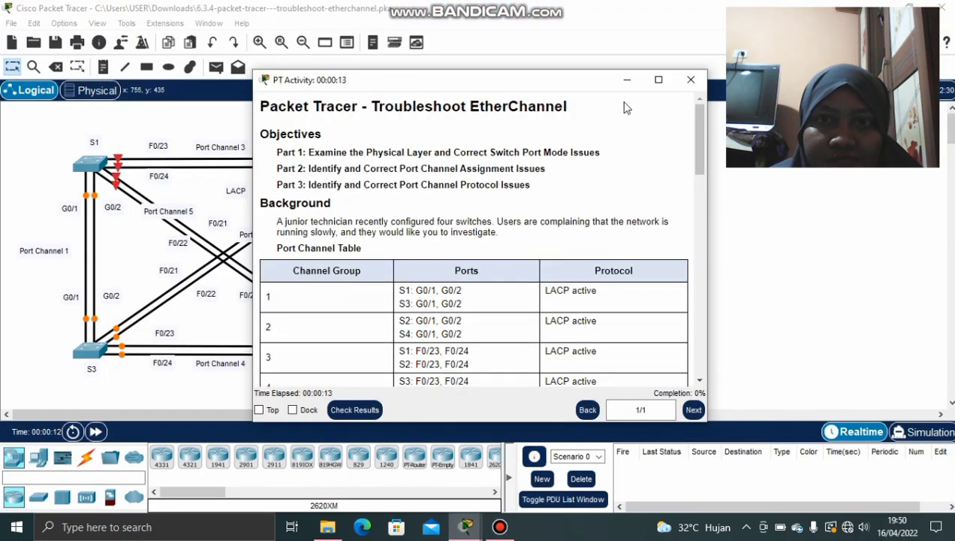
{"action": "left_click", "coordinate": [627, 78]}
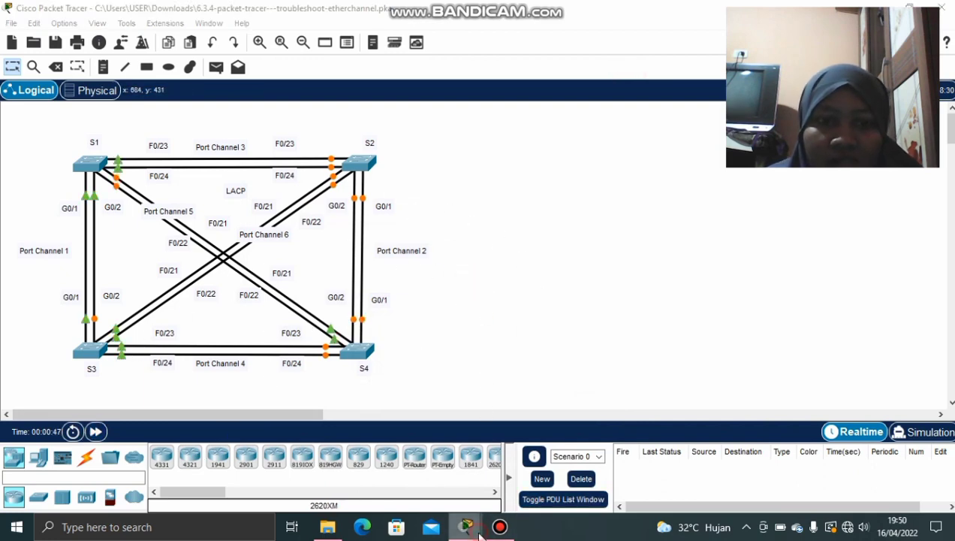
Bring the instructions back and scroll down to the Port Channel Table
{"action": "mouse_move", "coordinate": [465, 527]}
{"action": "left_click", "coordinate": [555, 464]}
{"action": "scroll", "coordinate": [443, 225], "scroll_direction": "down", "scroll_amount": 2}
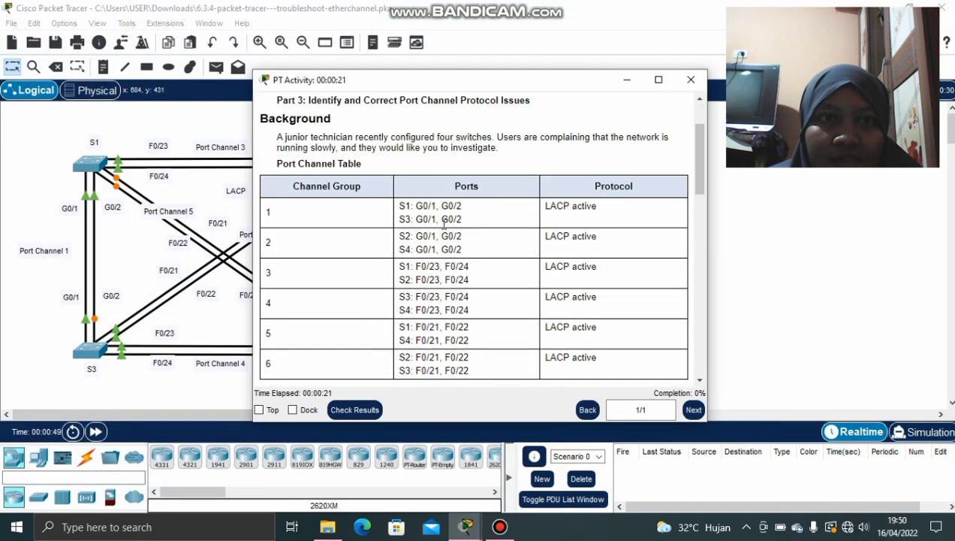
{"action": "scroll", "coordinate": [440, 221], "scroll_direction": "up", "scroll_amount": 2}
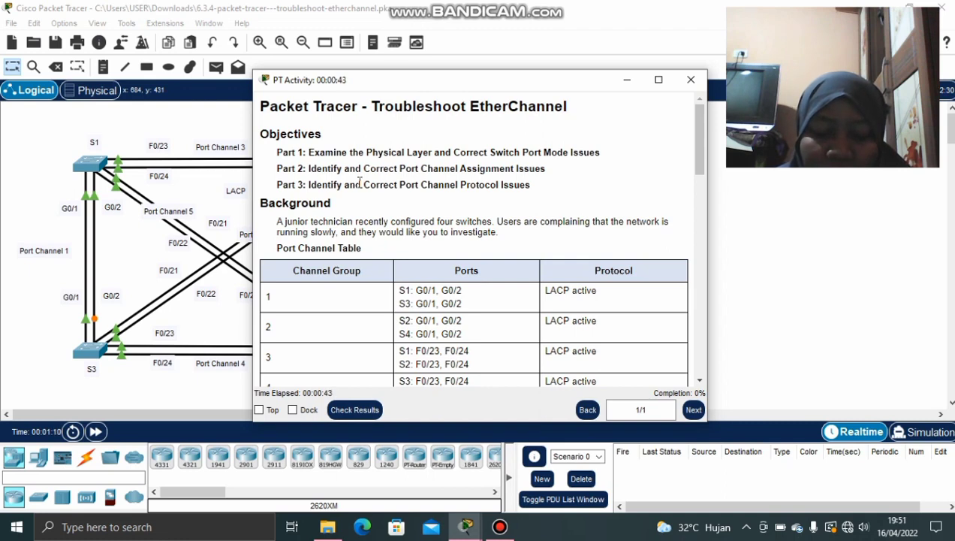
{"action": "scroll", "coordinate": [359, 182], "scroll_direction": "down", "scroll_amount": 1}
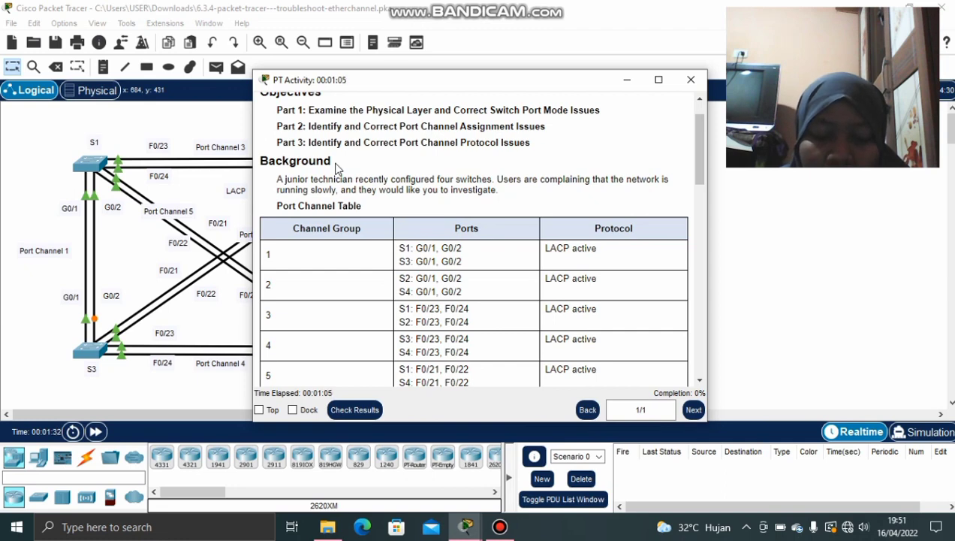
{"action": "scroll", "coordinate": [368, 185], "scroll_direction": "down", "scroll_amount": 2}
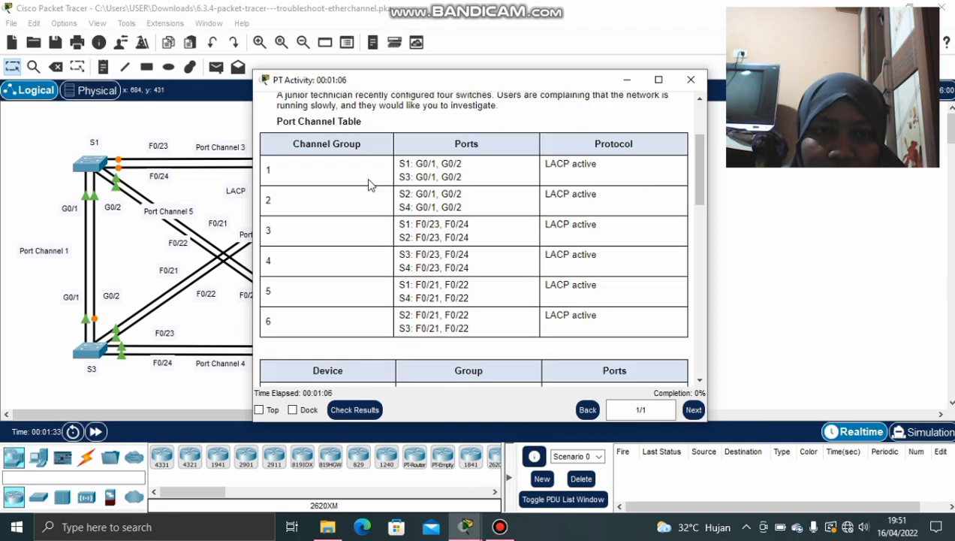
{"action": "scroll", "coordinate": [367, 180], "scroll_direction": "up", "scroll_amount": 1}
{"action": "scroll", "coordinate": [367, 184], "scroll_direction": "down", "scroll_amount": 1}
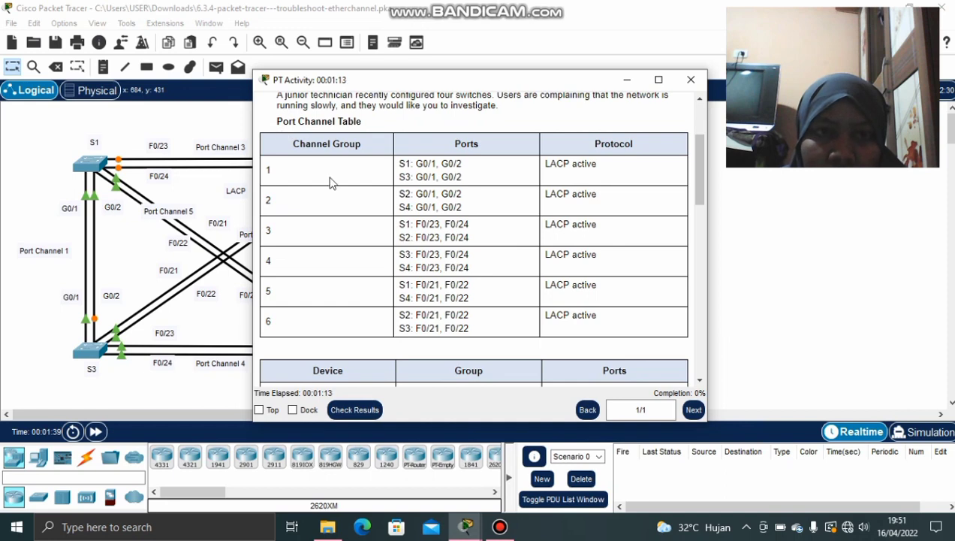
{"action": "scroll", "coordinate": [341, 192], "scroll_direction": "down", "scroll_amount": 4}
{"action": "scroll", "coordinate": [349, 203], "scroll_direction": "down", "scroll_amount": 2}
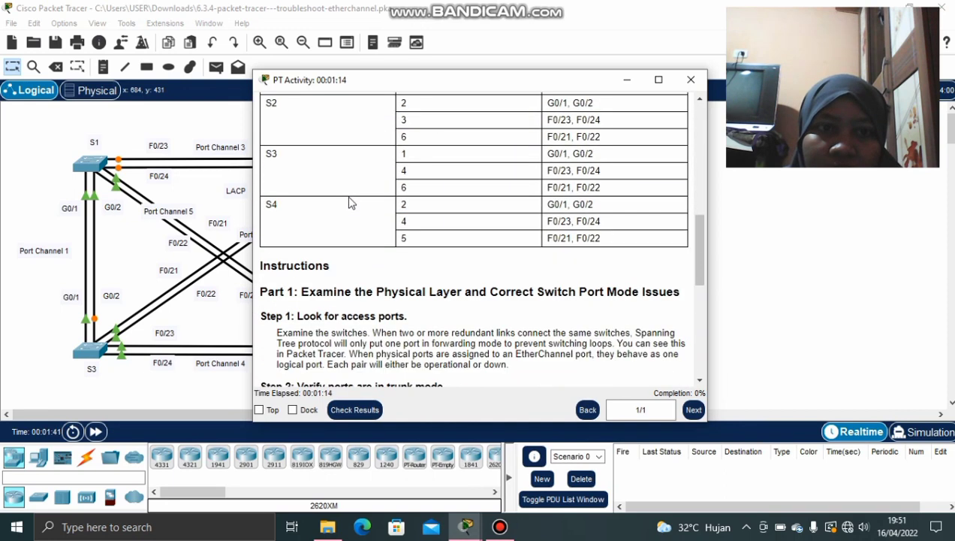
{"action": "scroll", "coordinate": [349, 202], "scroll_direction": "up", "scroll_amount": 3}
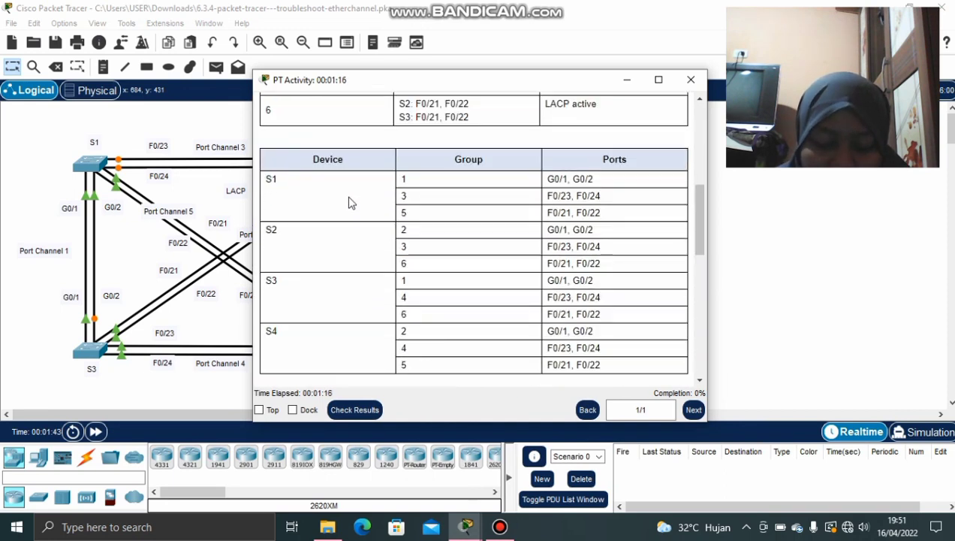
{"action": "scroll", "coordinate": [357, 218], "scroll_direction": "down", "scroll_amount": 3}
{"action": "scroll", "coordinate": [359, 225], "scroll_direction": "up", "scroll_amount": 2}
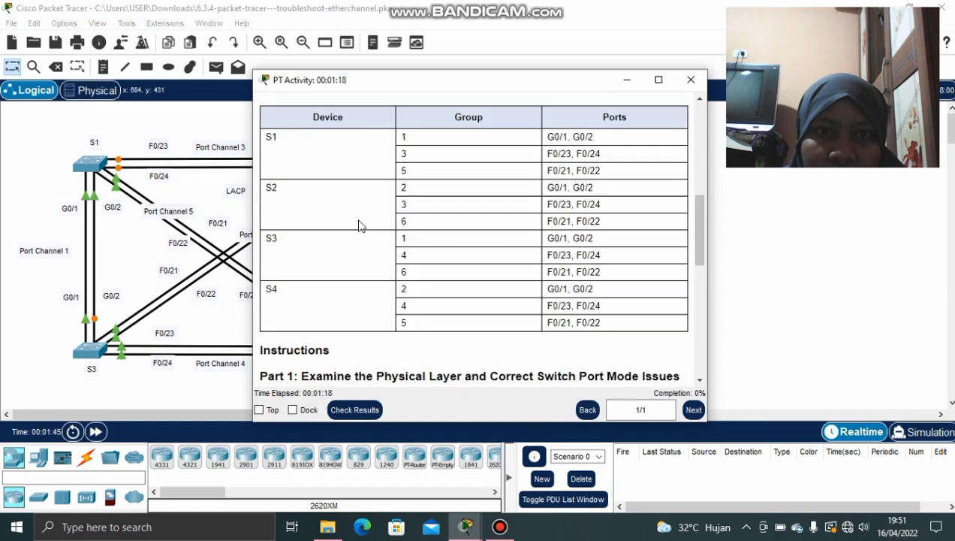
{"action": "scroll", "coordinate": [387, 193], "scroll_direction": "down", "scroll_amount": 3}
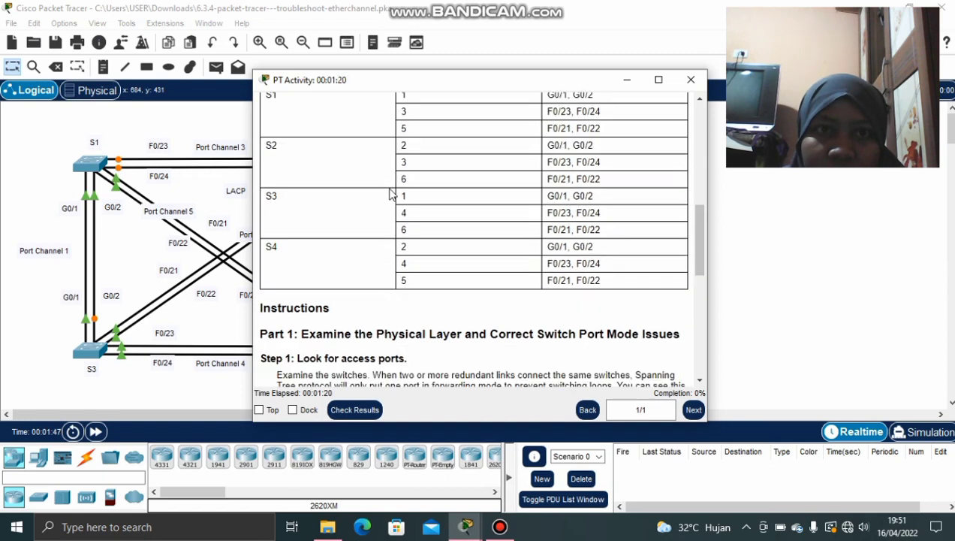
{"action": "scroll", "coordinate": [387, 193], "scroll_direction": "down", "scroll_amount": 1}
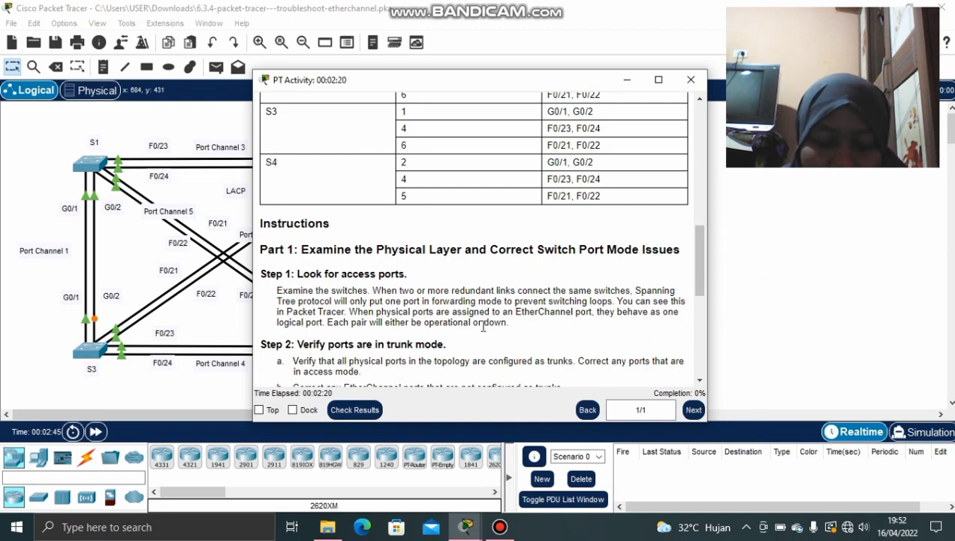
Scroll further through the activity instructions, then minimize them
{"action": "scroll", "coordinate": [425, 347], "scroll_direction": "down", "scroll_amount": 2}
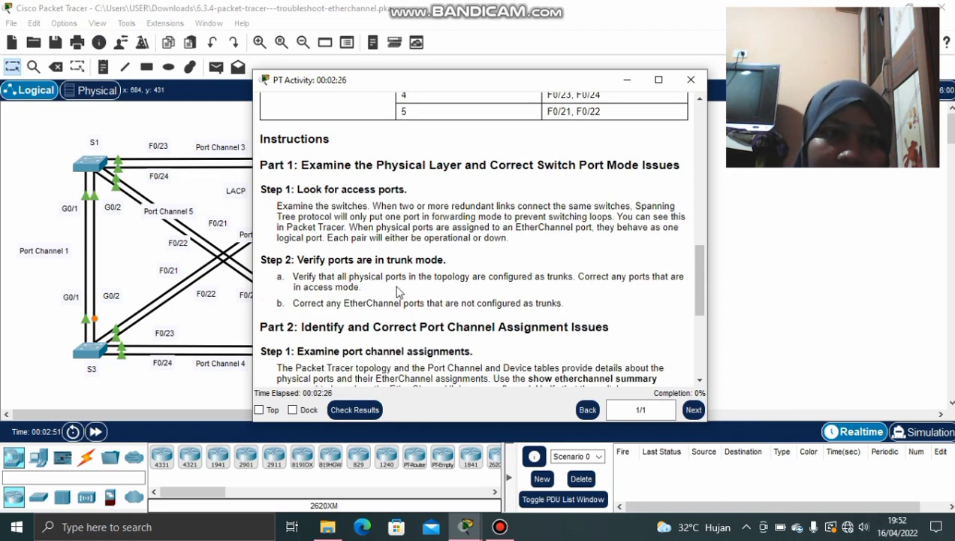
{"action": "scroll", "coordinate": [398, 292], "scroll_direction": "down", "scroll_amount": 1}
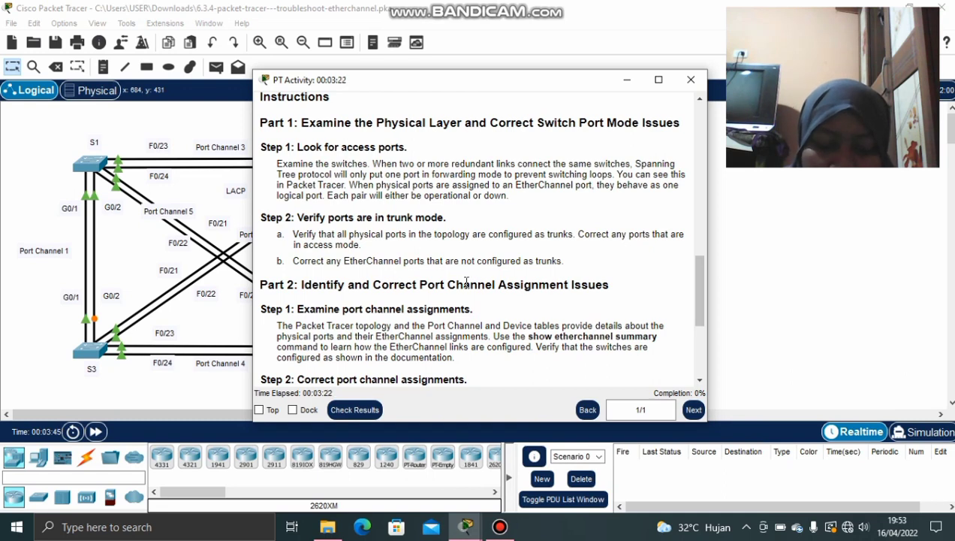
{"action": "left_click", "coordinate": [624, 80]}
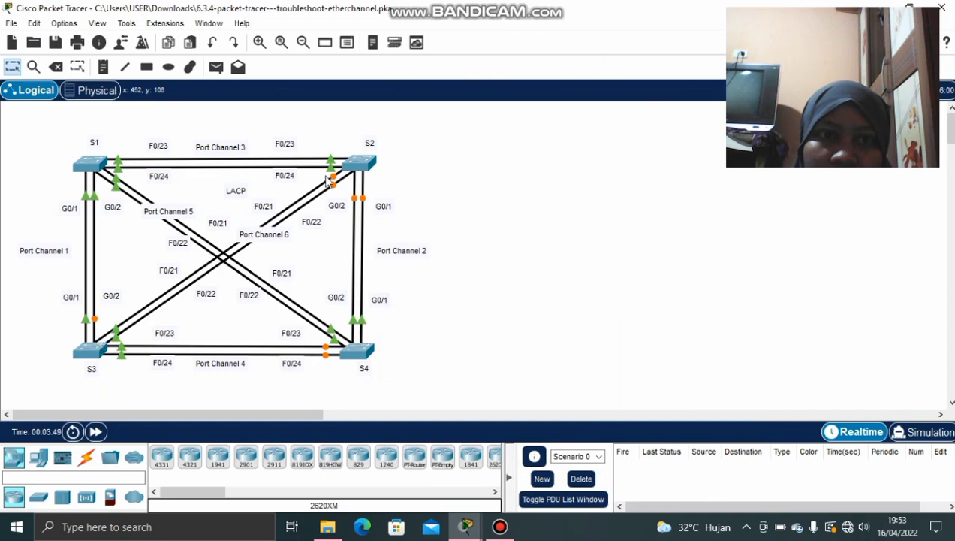
Open switch S2's device window from the topology
{"action": "left_click", "coordinate": [357, 163]}
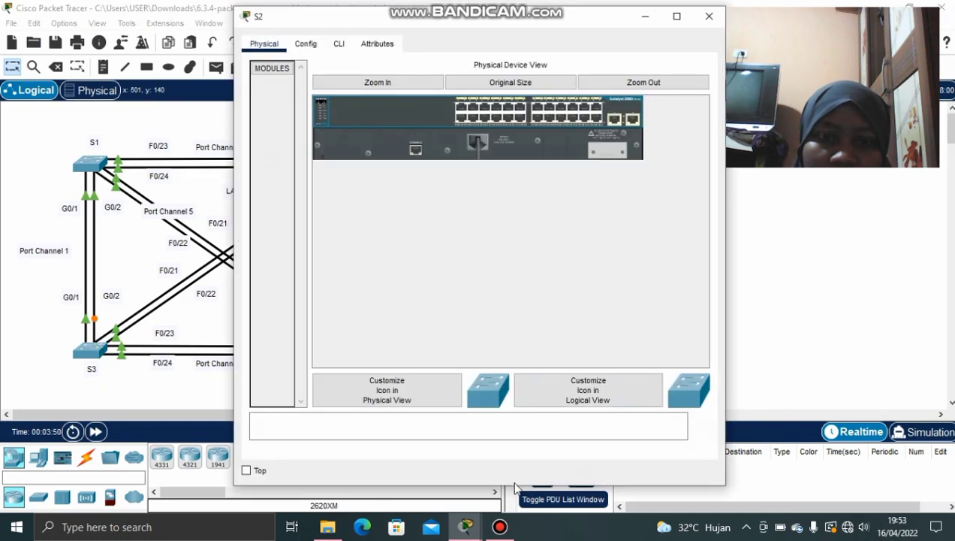
{"action": "mouse_move", "coordinate": [499, 526]}
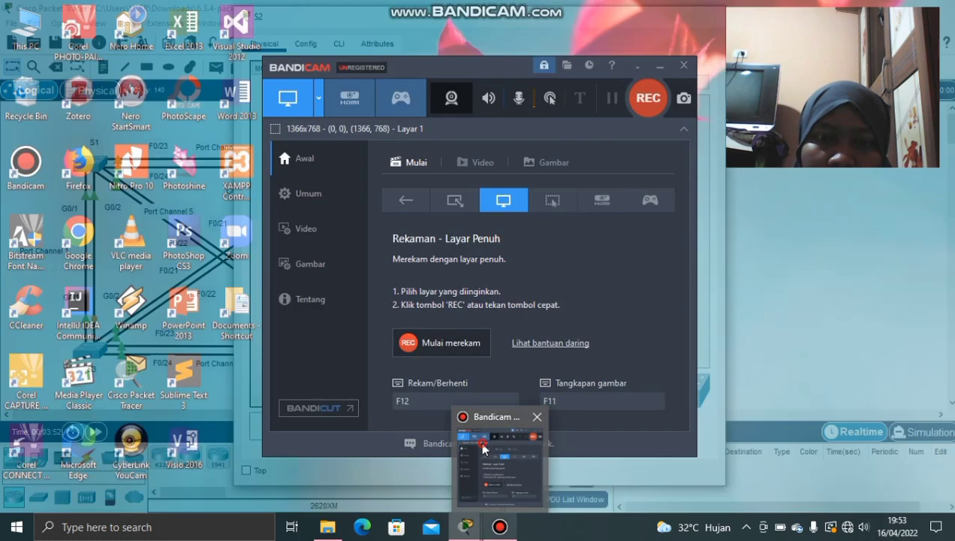
{"action": "left_click", "coordinate": [483, 449]}
{"action": "left_click", "coordinate": [659, 66]}
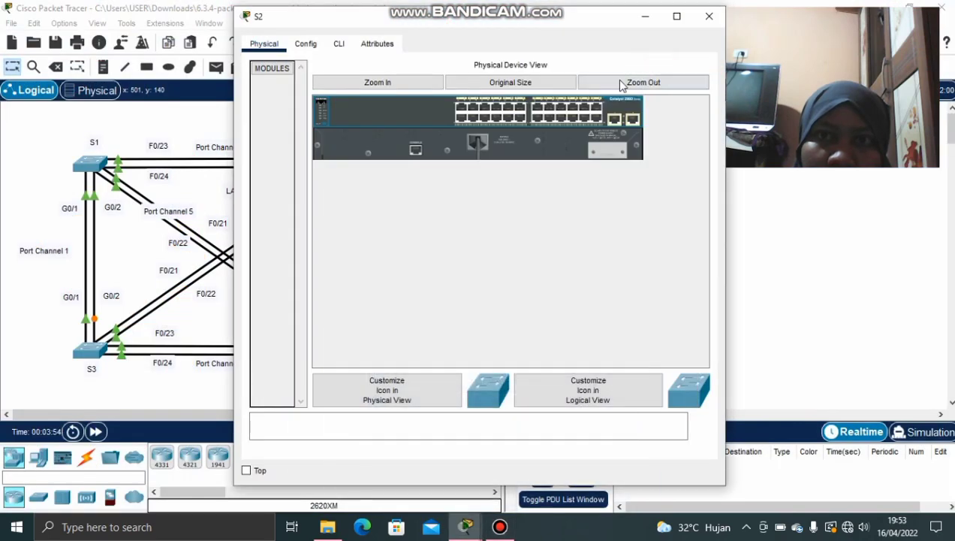
Enter global configuration mode in S2's CLI with enable and config t
{"action": "left_click", "coordinate": [338, 44]}
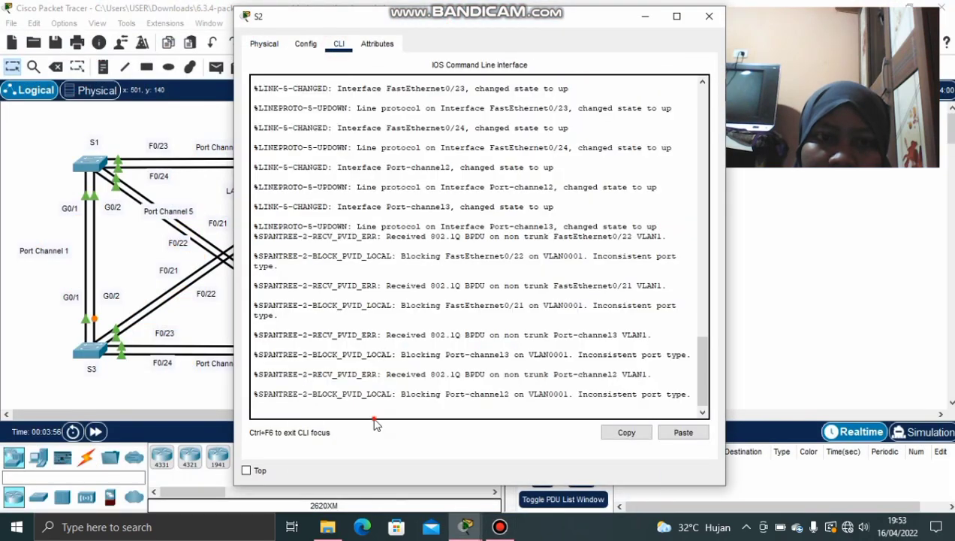
{"action": "key", "text": "Return"}
{"action": "type", "text": "ena"}
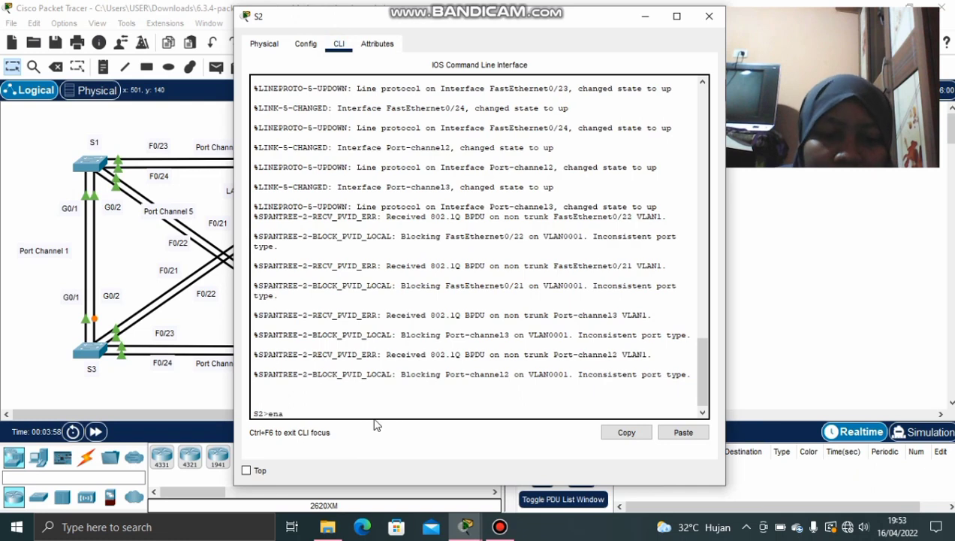
{"action": "type", "text": "ble"}
{"action": "key", "text": "Return"}
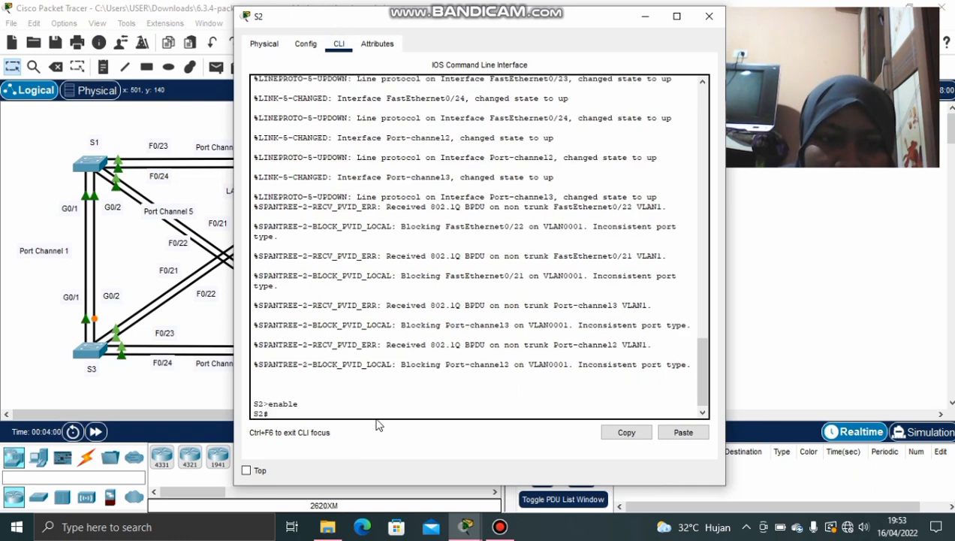
{"action": "type", "text": "c"}
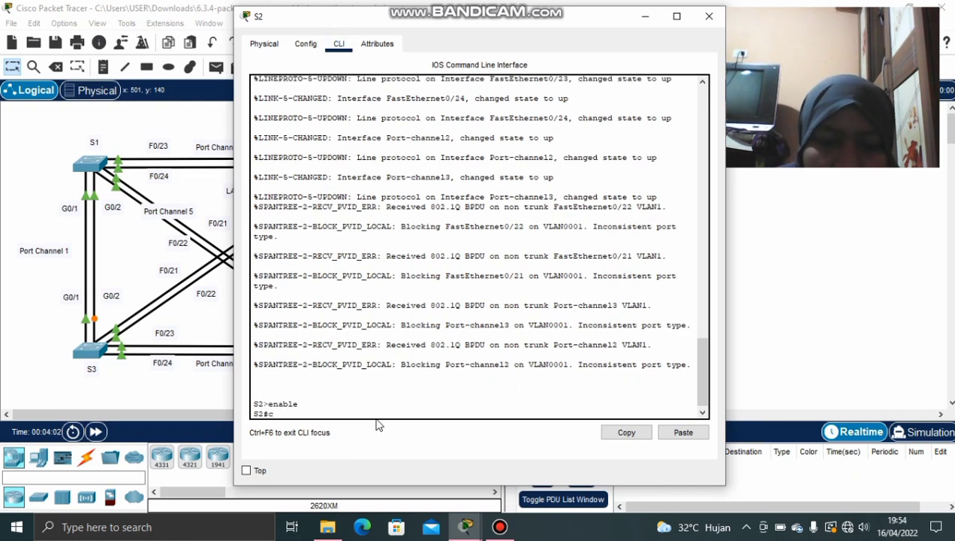
{"action": "type", "text": "onfig t"}
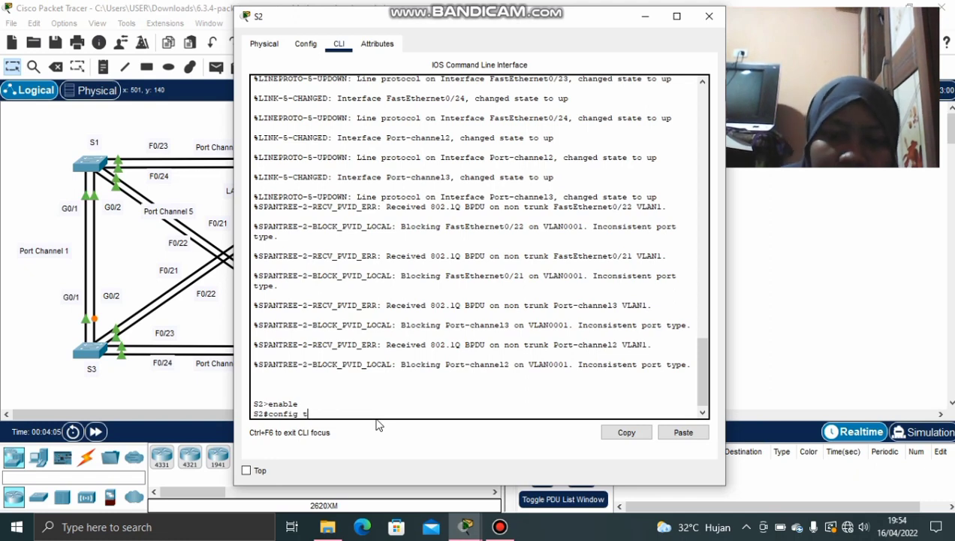
{"action": "key", "text": "Return"}
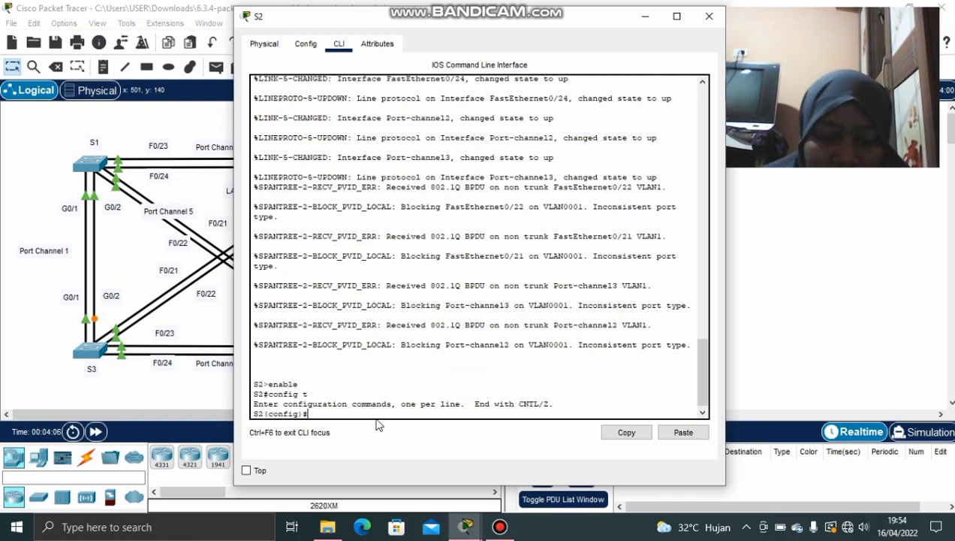
Select interface range f0/21-24, g0/1-2 and set switchport mode trunk
{"action": "type", "text": "in"}
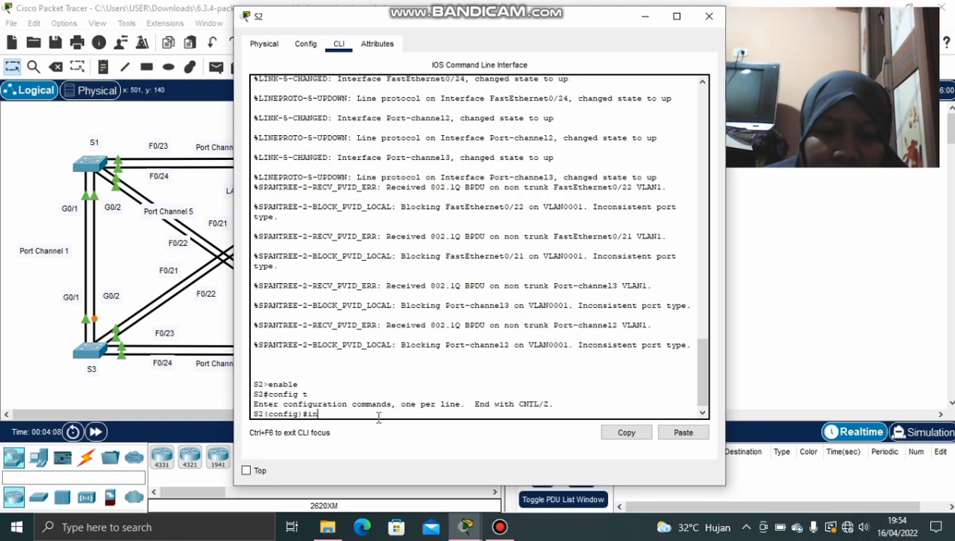
{"action": "type", "text": "terface range "}
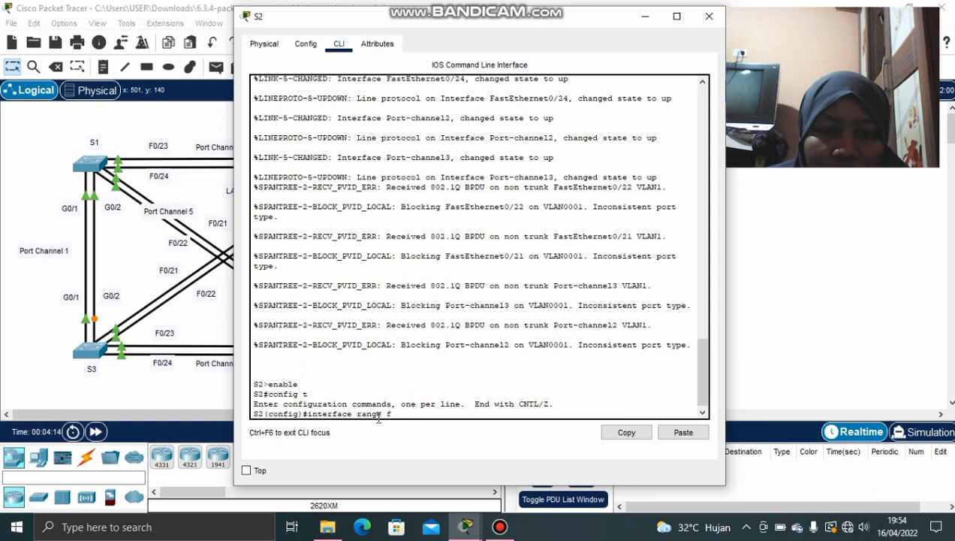
{"action": "type", "text": "f0"}
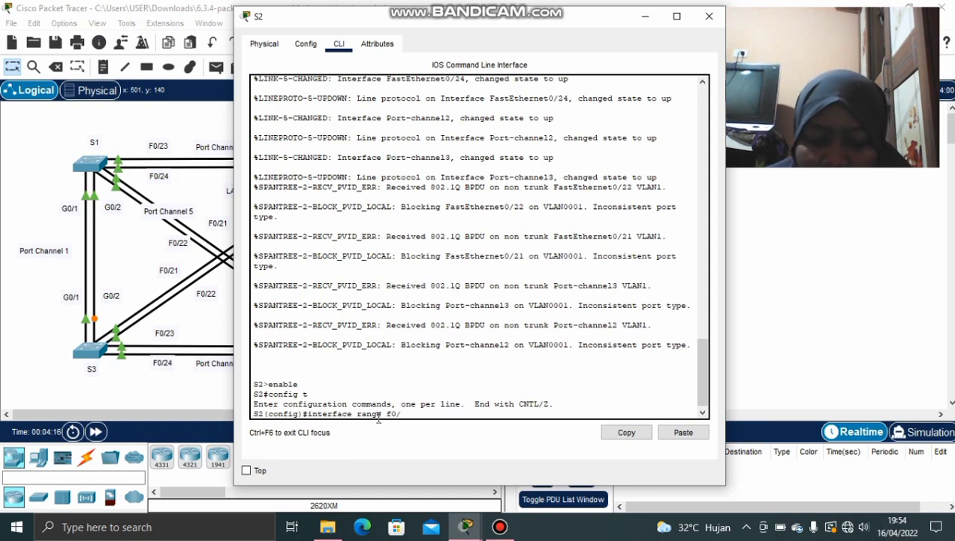
{"action": "type", "text": "/21"}
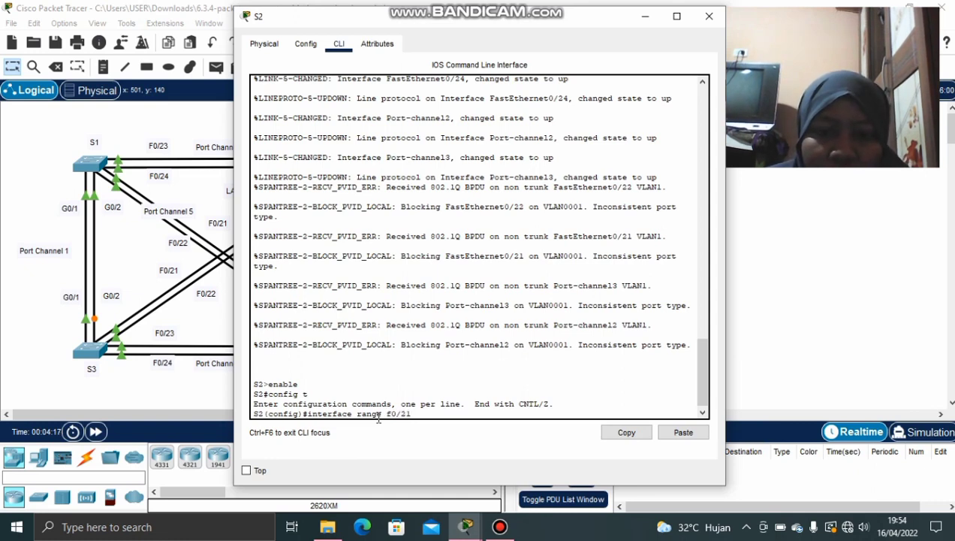
{"action": "type", "text": "-24"}
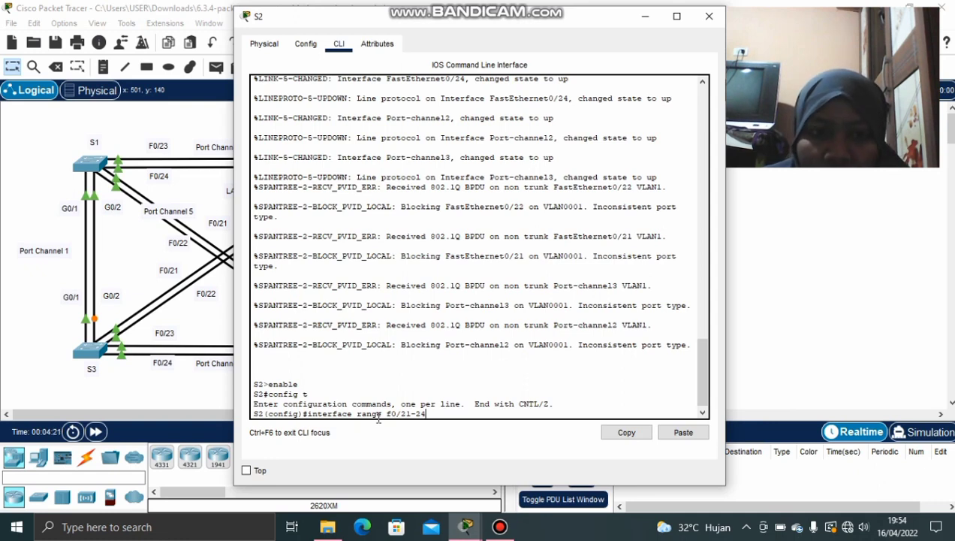
{"action": "type", "text": " g0"}
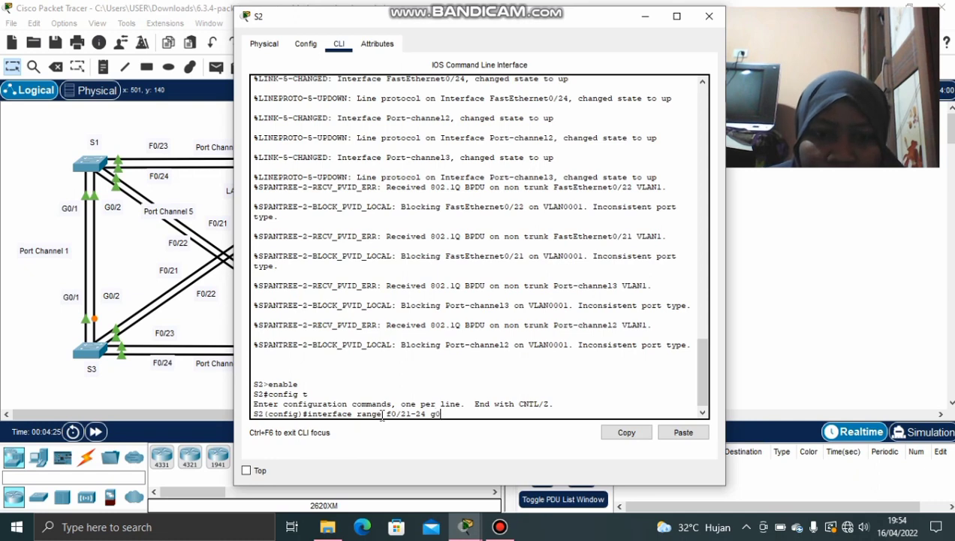
{"action": "type", "text": "/1"}
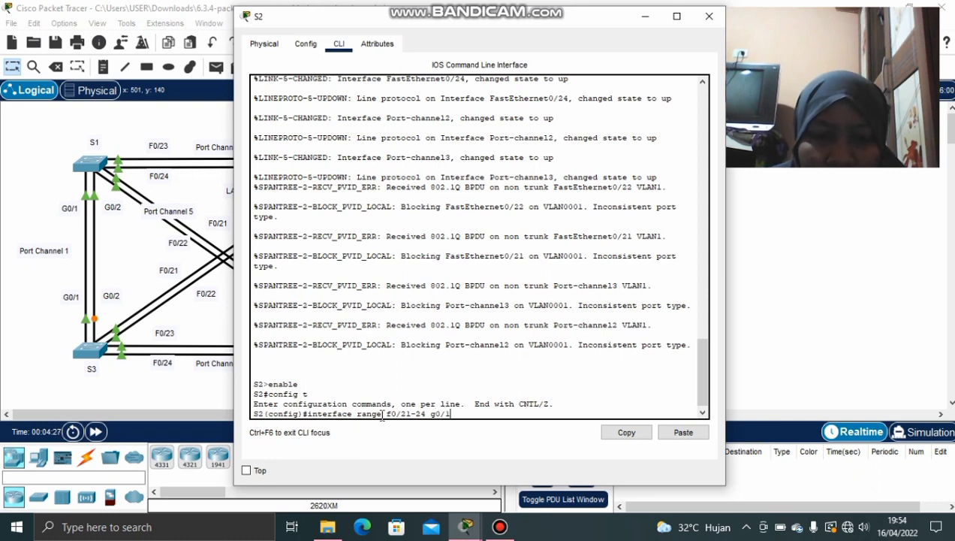
{"action": "type", "text": "-2"}
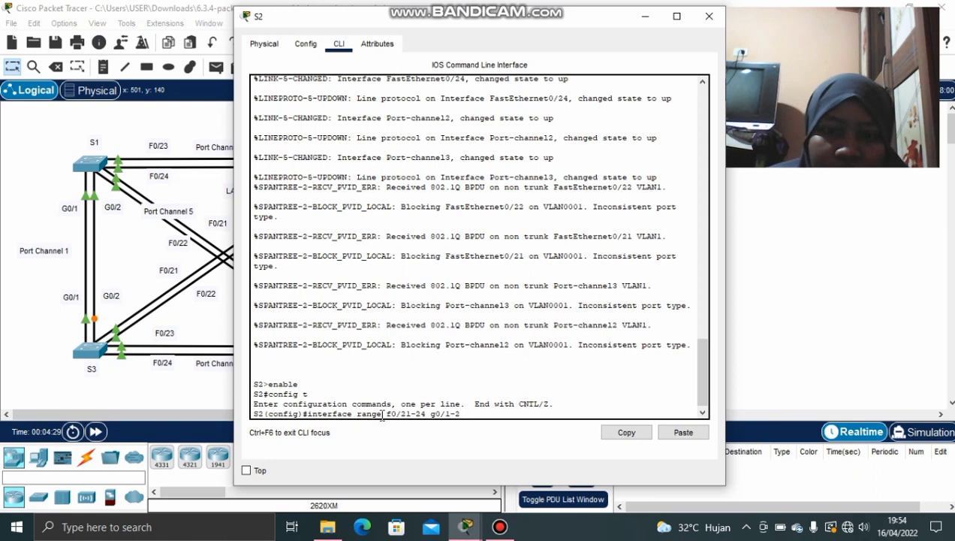
{"action": "key", "text": "Return"}
{"action": "key", "text": "Up"}
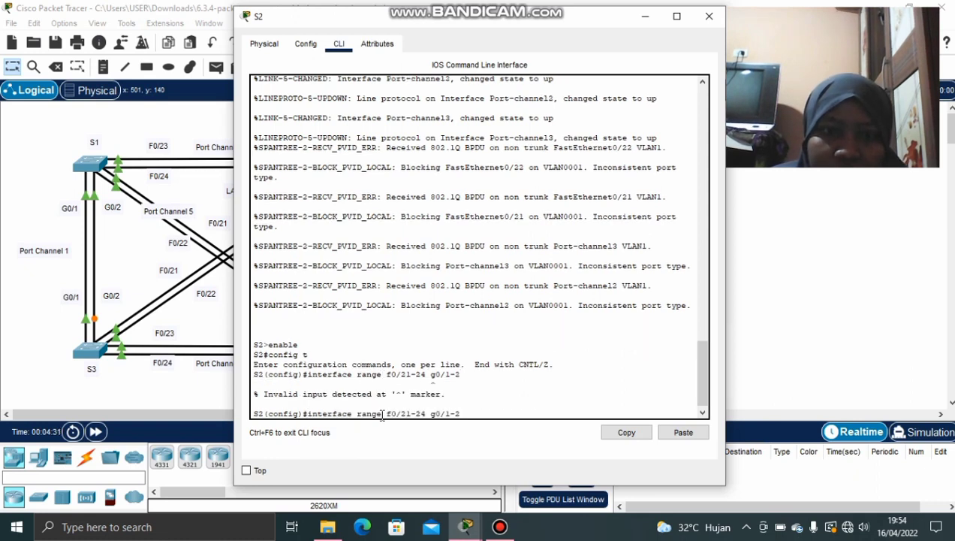
{"action": "key", "text": "Left"}
{"action": "key", "text": "Left"}
{"action": "key", "text": "Left"}
{"action": "key", "text": "Left"}
{"action": "key", "text": "Left"}
{"action": "key", "text": "Left"}
{"action": "key", "text": "Left"}
{"action": "type", "text": ","}
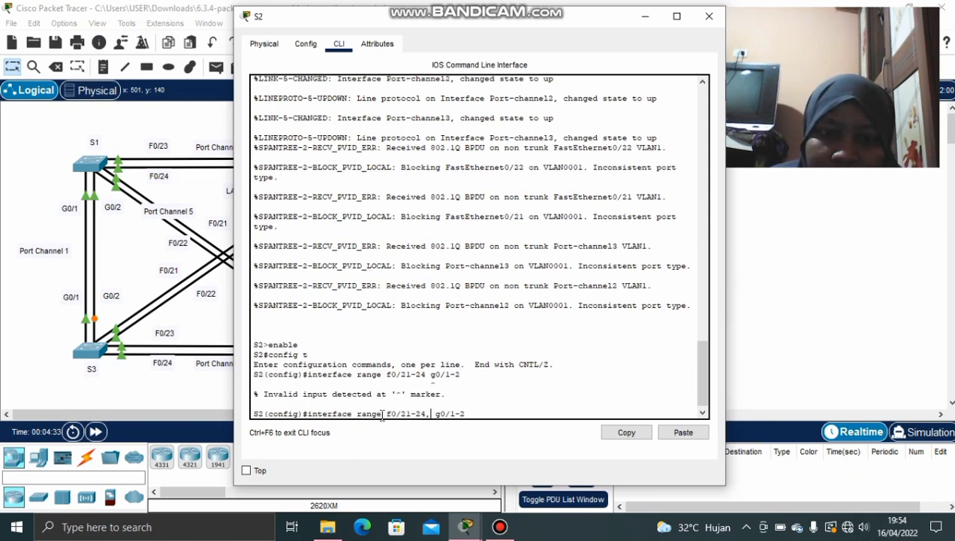
{"action": "key", "text": "Return"}
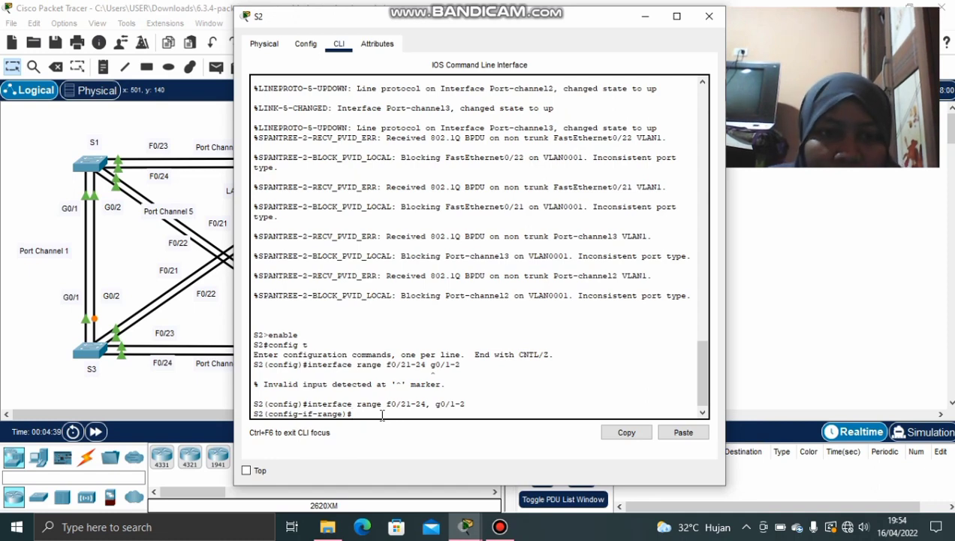
{"action": "type", "text": "switc"}
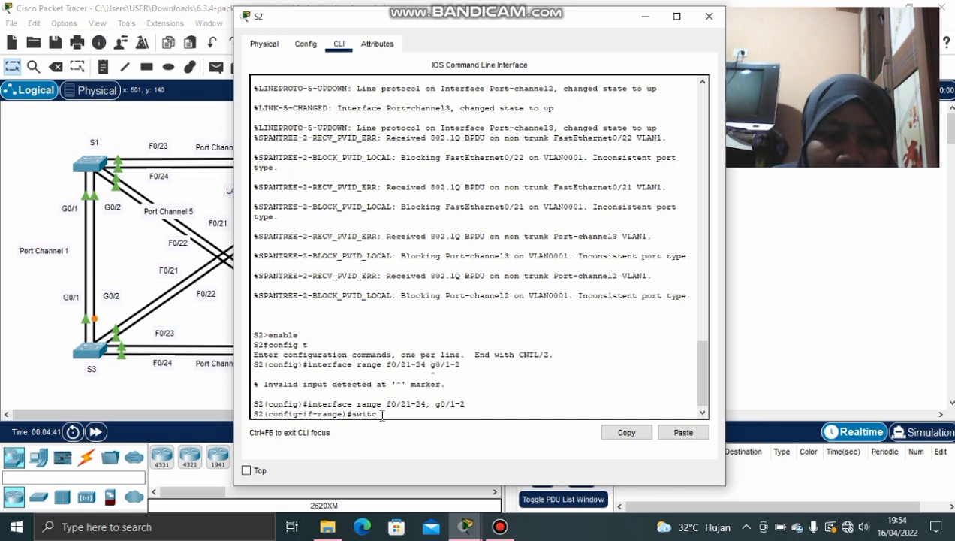
{"action": "type", "text": "h"}
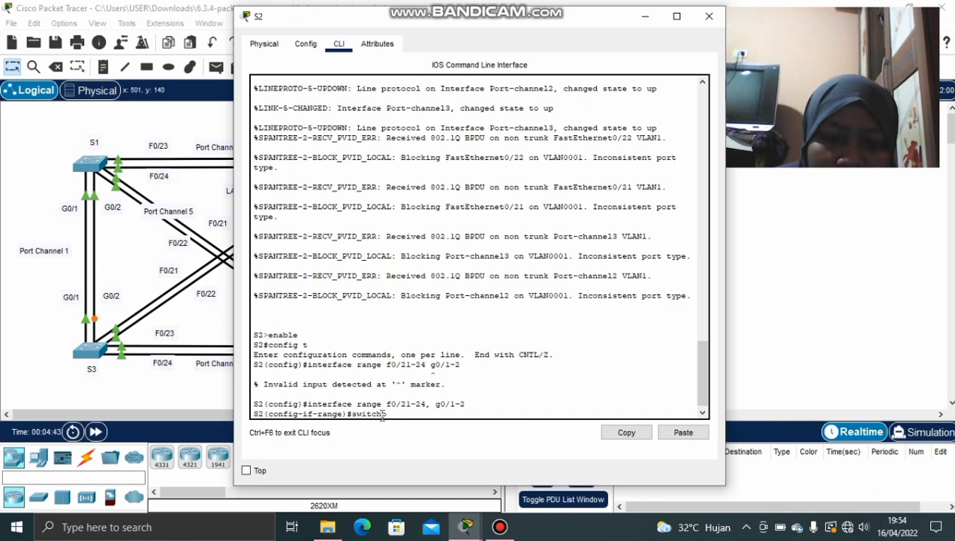
{"action": "type", "text": "port mo"}
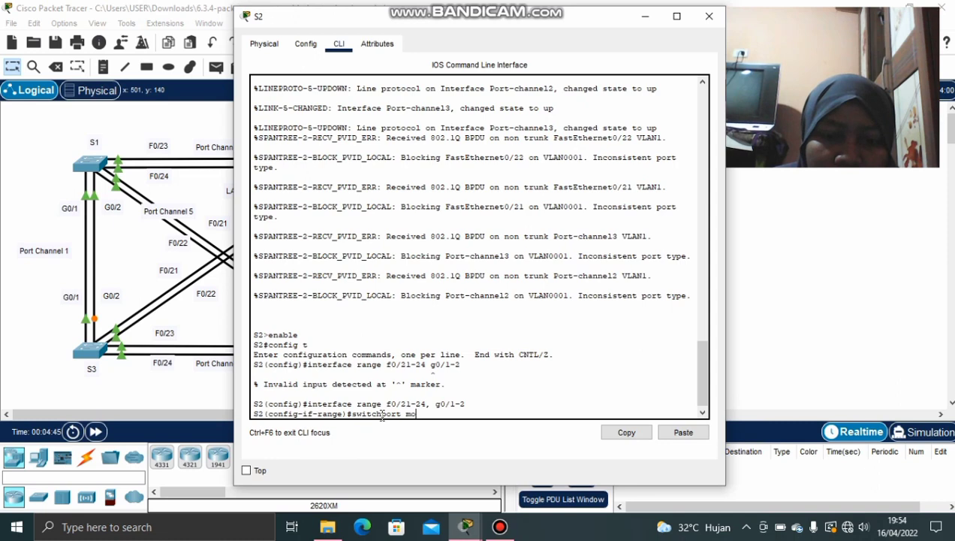
{"action": "type", "text": "de tru"}
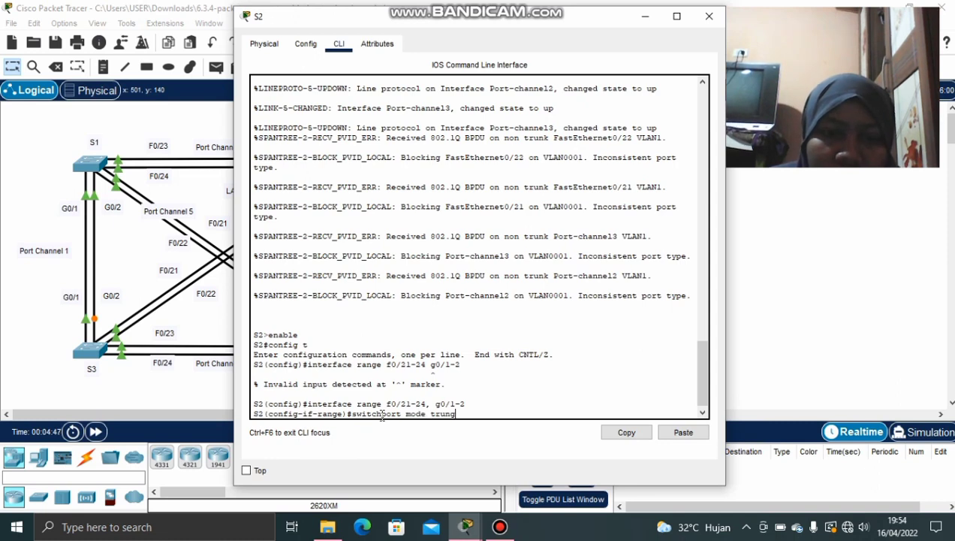
{"action": "type", "text": "nk"}
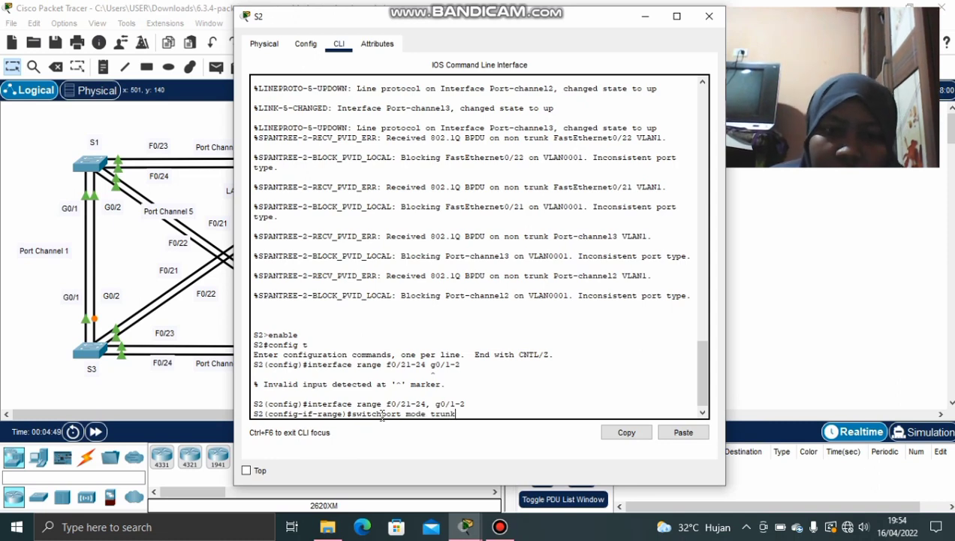
{"action": "key", "text": "Return"}
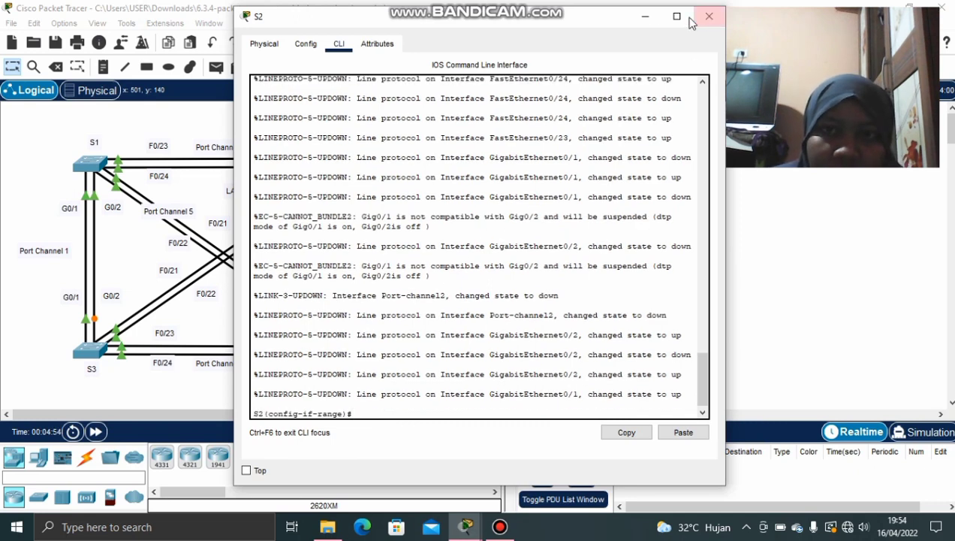
Minimize S2, review the instructions showing 18% completion, then hide them
{"action": "left_click", "coordinate": [645, 16]}
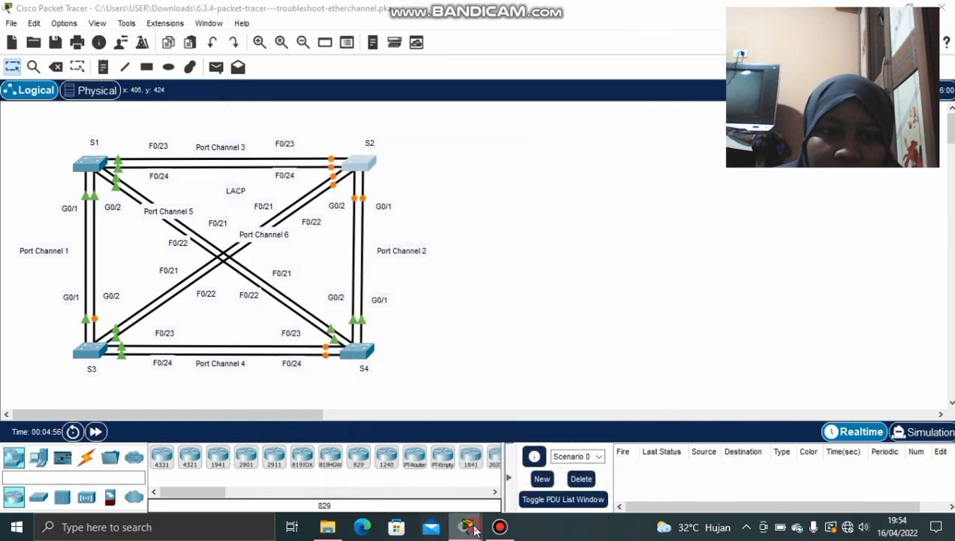
{"action": "mouse_move", "coordinate": [465, 527]}
{"action": "left_click", "coordinate": [495, 464]}
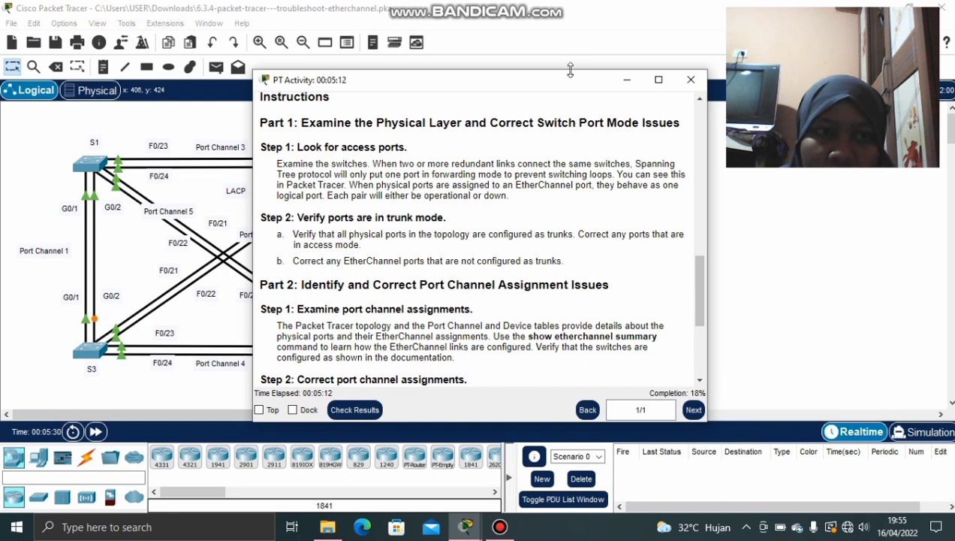
{"action": "left_click", "coordinate": [621, 89]}
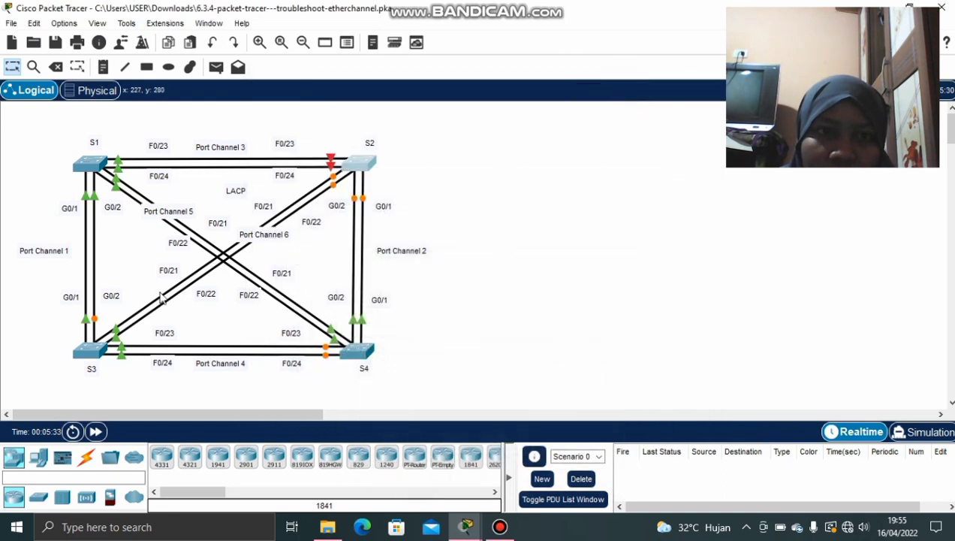
Open S1's CLI and enter global configuration mode with en and conf t
{"action": "left_click", "coordinate": [93, 167]}
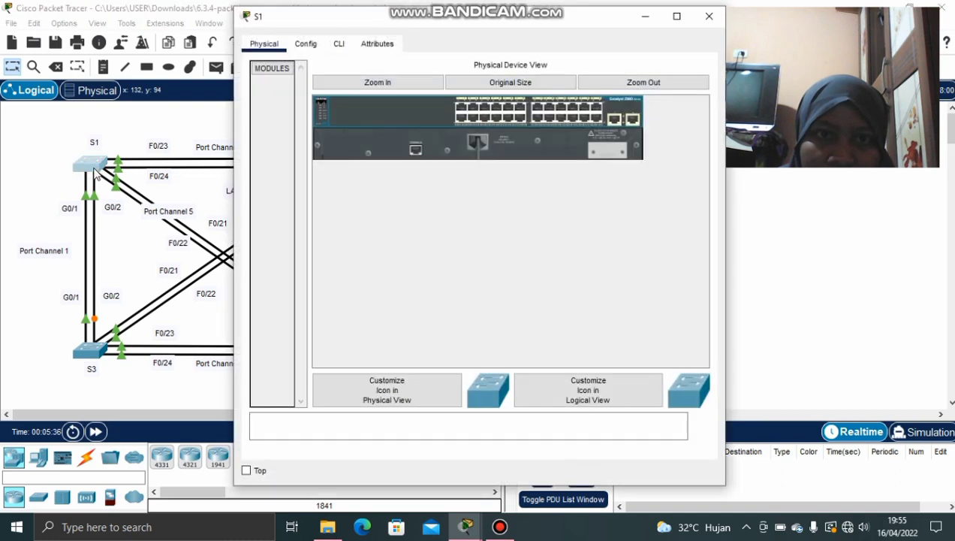
{"action": "left_click", "coordinate": [338, 45]}
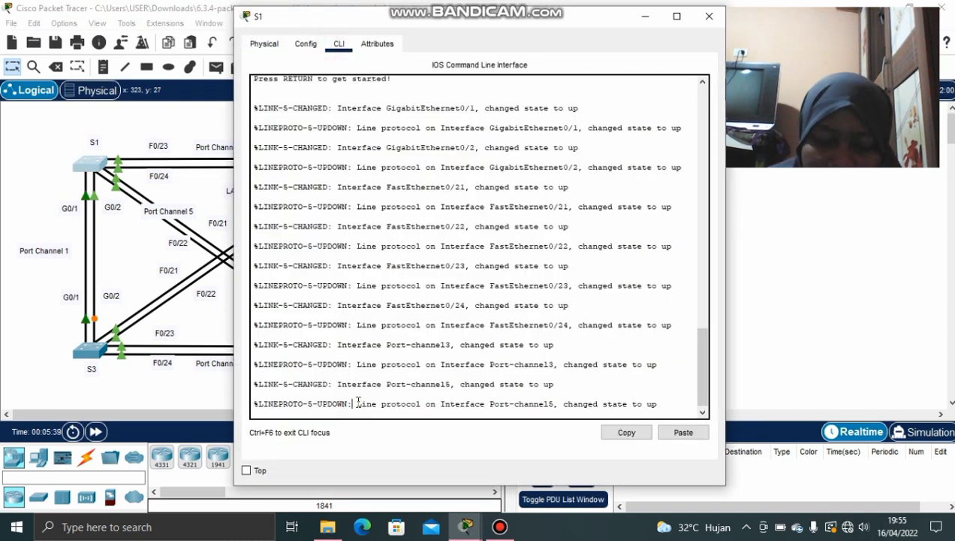
{"action": "key", "text": "Return"}
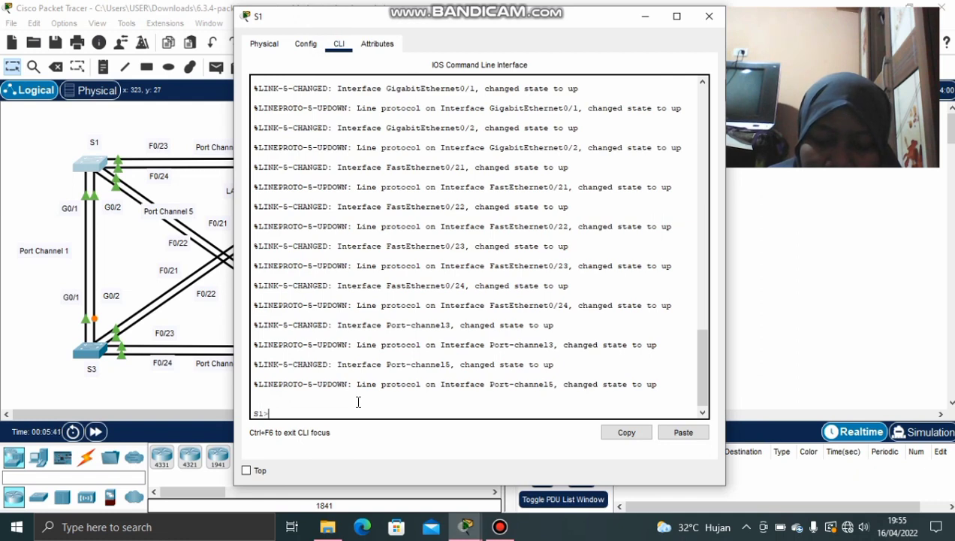
{"action": "type", "text": "inter"}
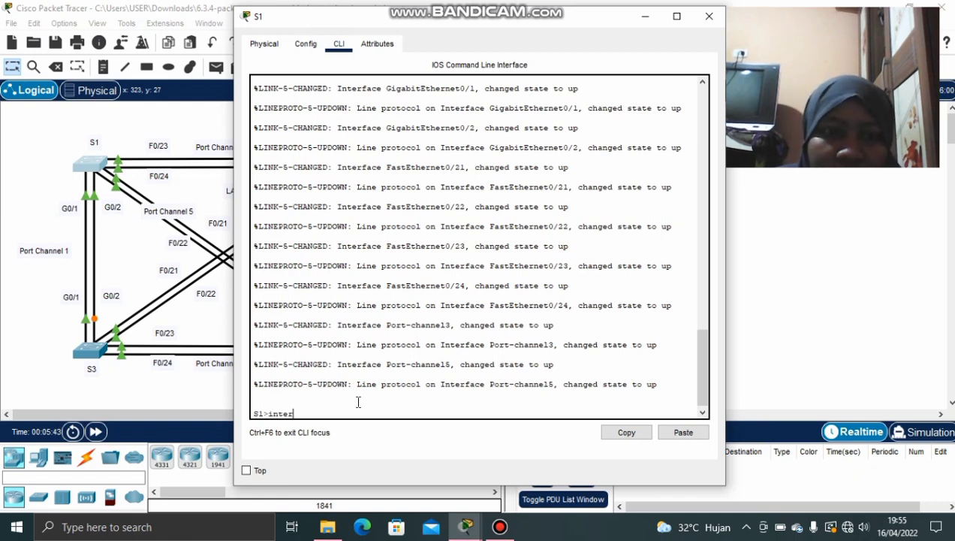
{"action": "key", "text": "BackSpace"}
{"action": "key", "text": "BackSpace"}
{"action": "key", "text": "BackSpace"}
{"action": "key", "text": "BackSpace"}
{"action": "key", "text": "BackSpace"}
{"action": "type", "text": "en"}
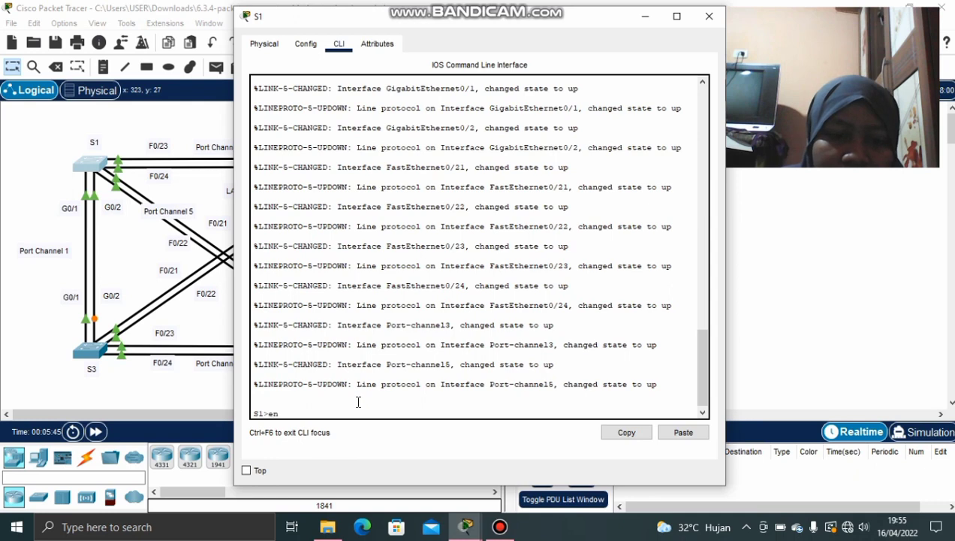
{"action": "key", "text": "Return"}
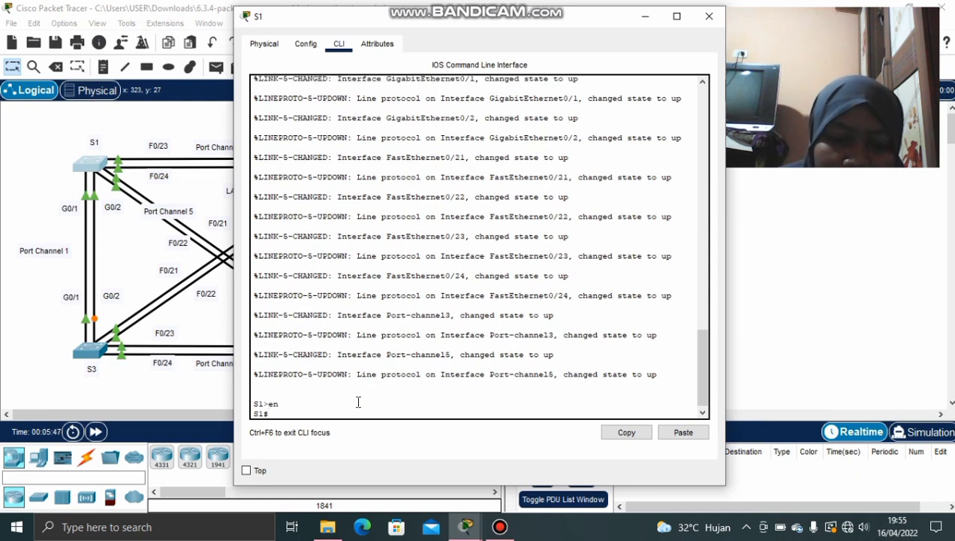
{"action": "type", "text": "conf"}
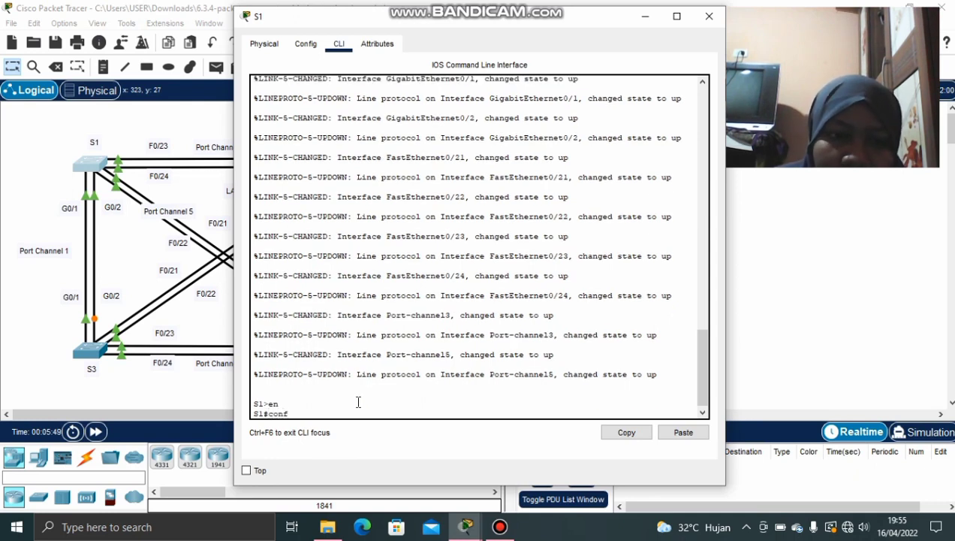
{"action": "type", "text": " t"}
{"action": "key", "text": "Return"}
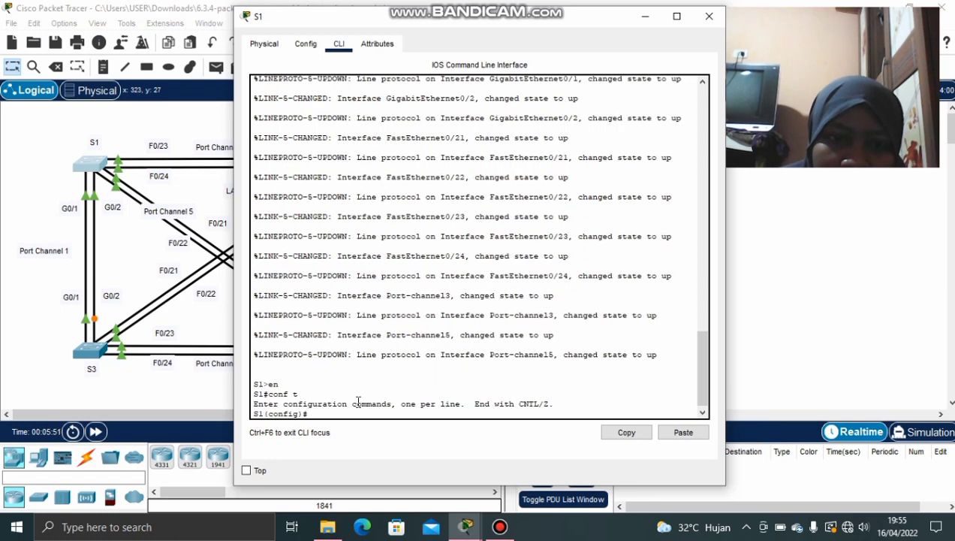
Enter interface port-channel 1 and apply switchport mode trunk
{"action": "type", "text": "inte"}
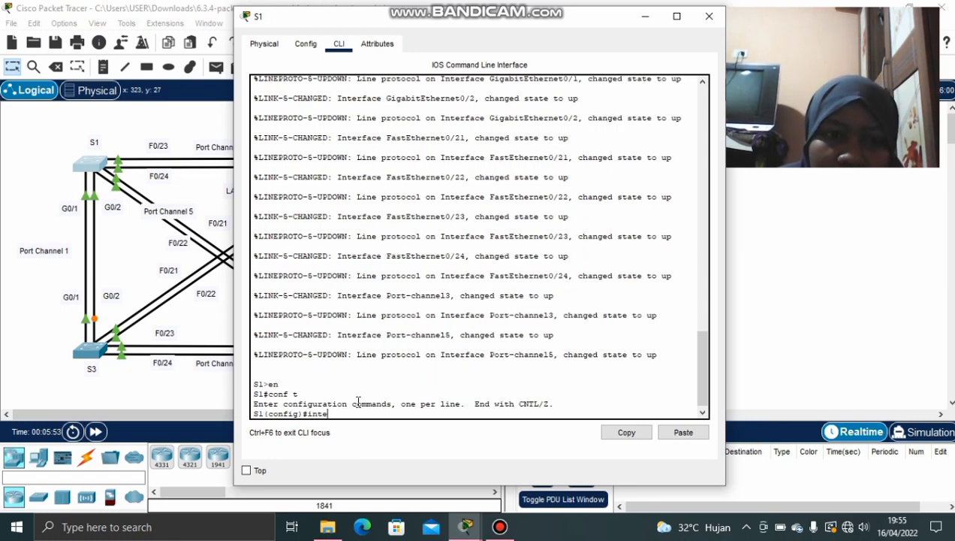
{"action": "type", "text": "rface"}
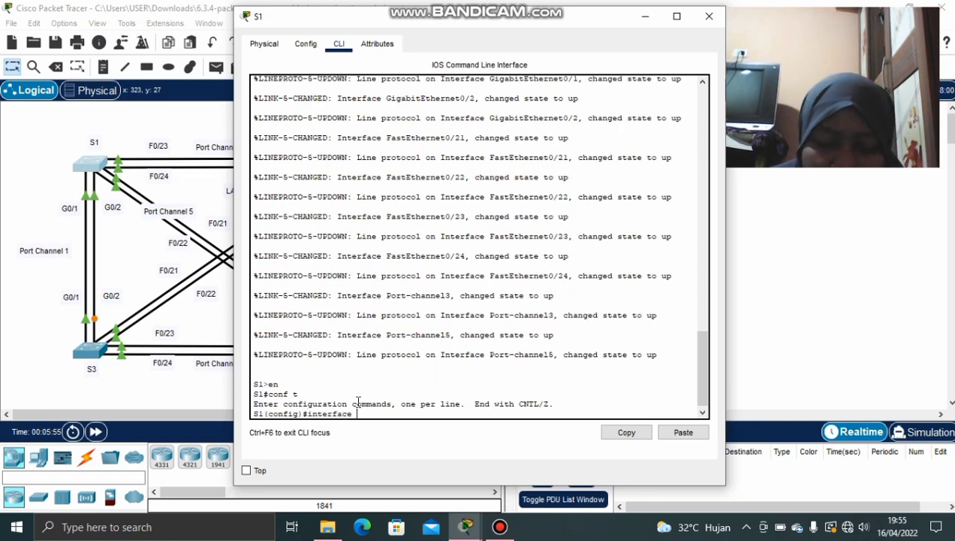
{"action": "type", "text": " port-c"}
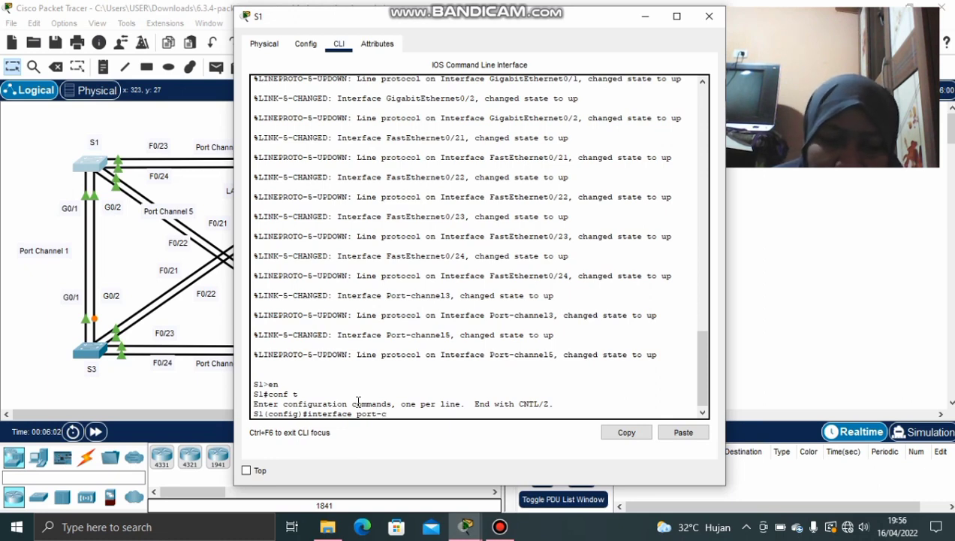
{"action": "type", "text": "hanne"}
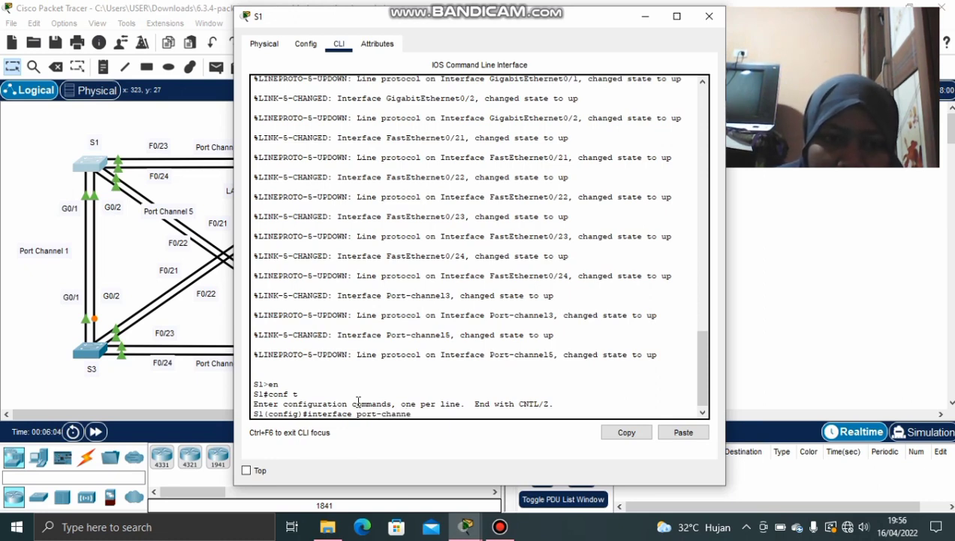
{"action": "type", "text": "l 1"}
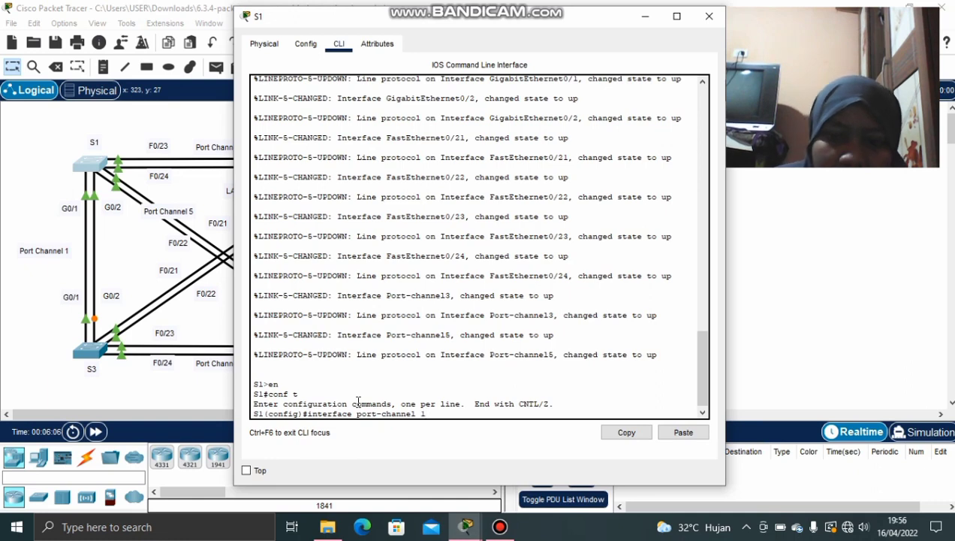
{"action": "key", "text": "Return"}
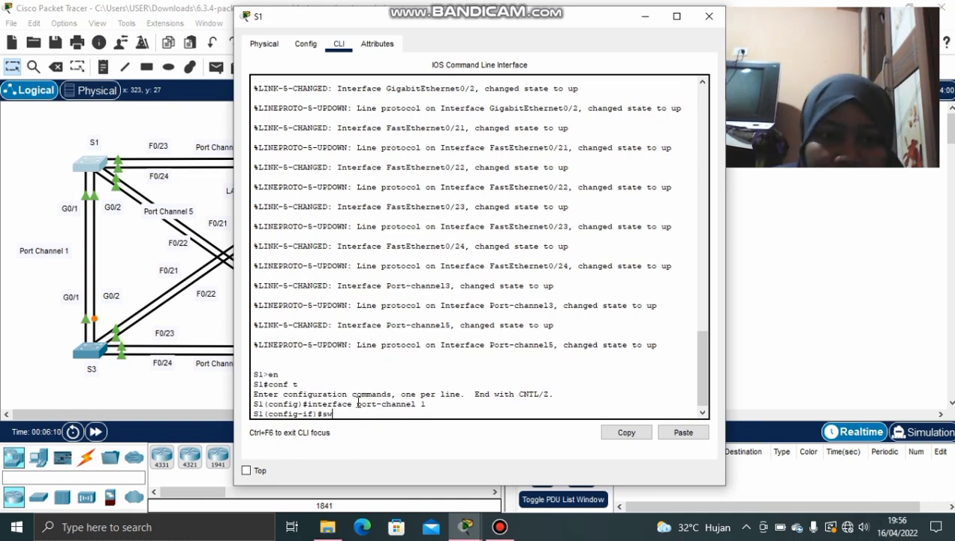
{"action": "type", "text": "switc"}
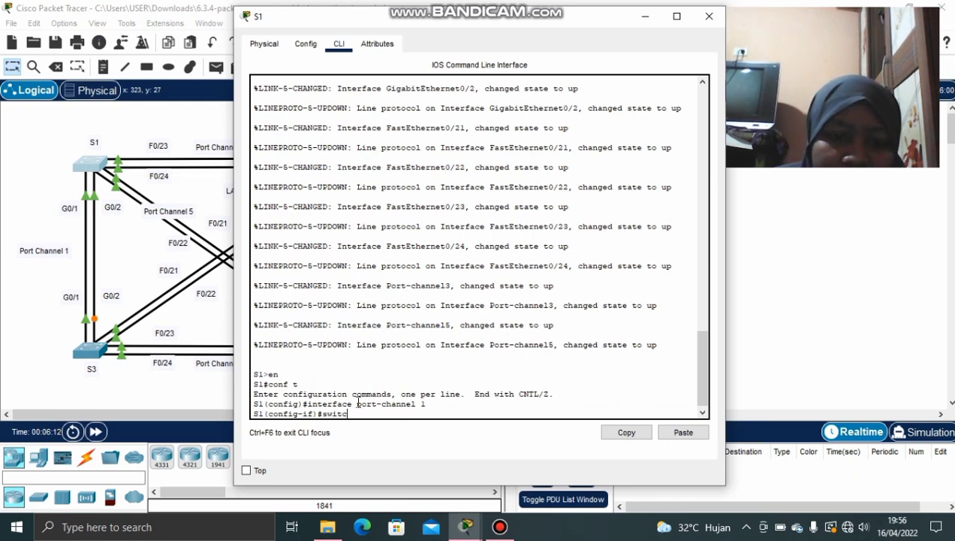
{"action": "type", "text": "hport "}
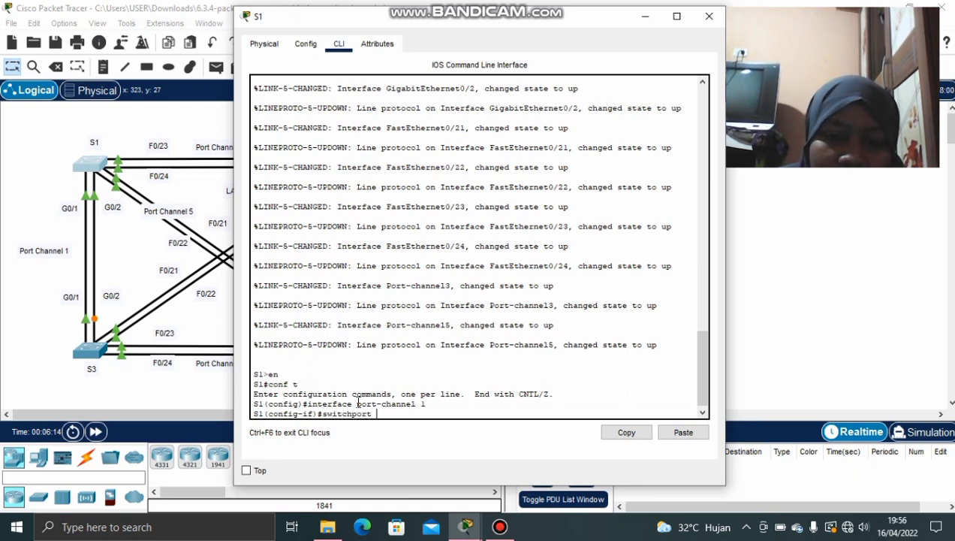
{"action": "type", "text": "mod"}
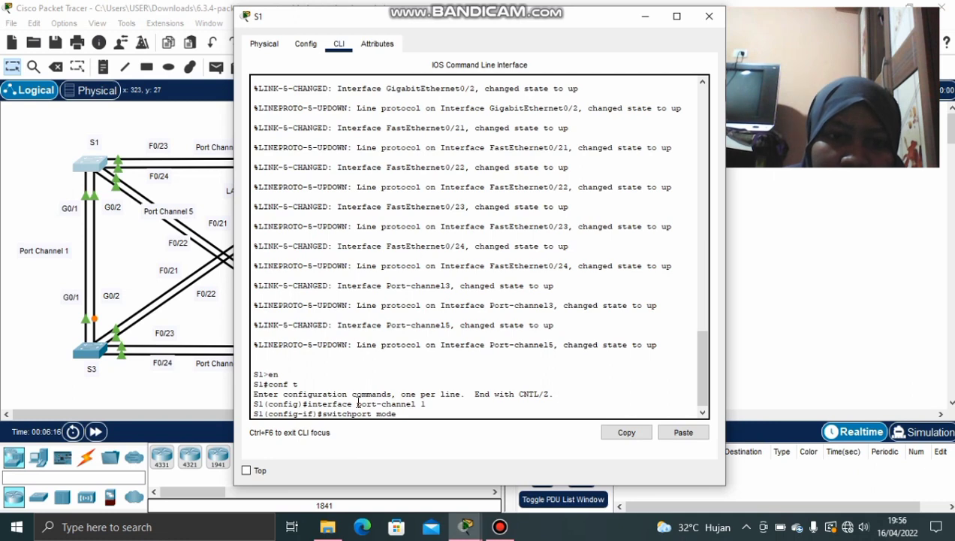
{"action": "type", "text": "e trunk"}
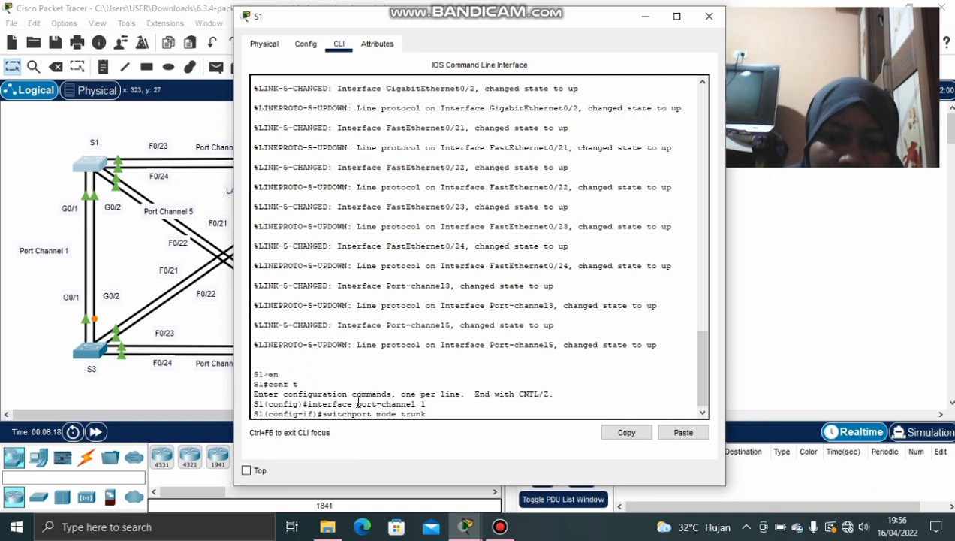
{"action": "key", "text": "Return"}
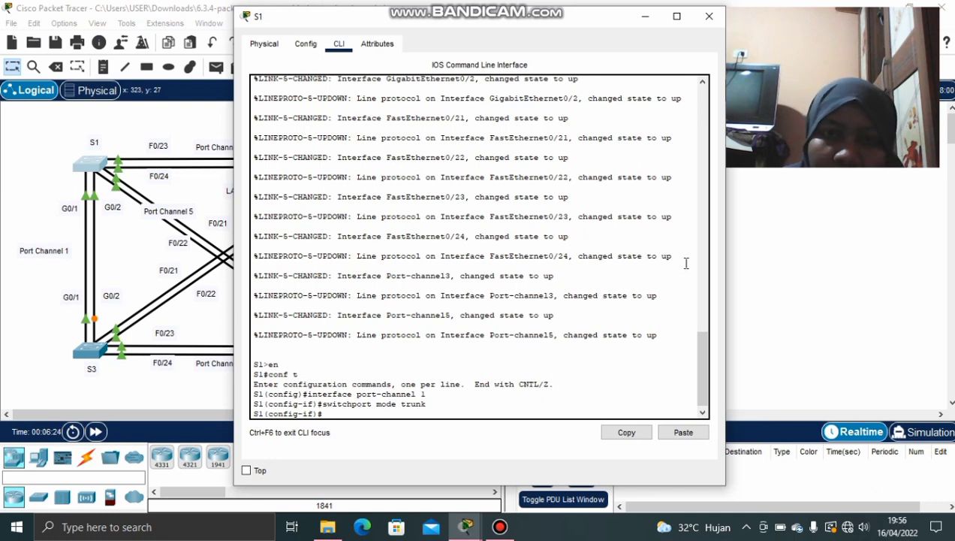
Minimize S1's window and open S2's console, leaving the interface-range configuration
{"action": "left_click", "coordinate": [644, 23]}
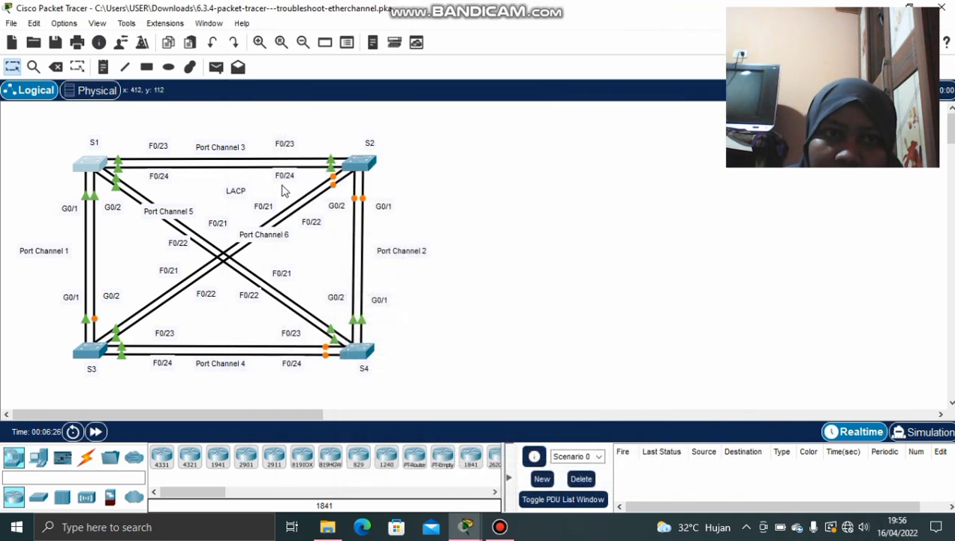
{"action": "left_click", "coordinate": [347, 162]}
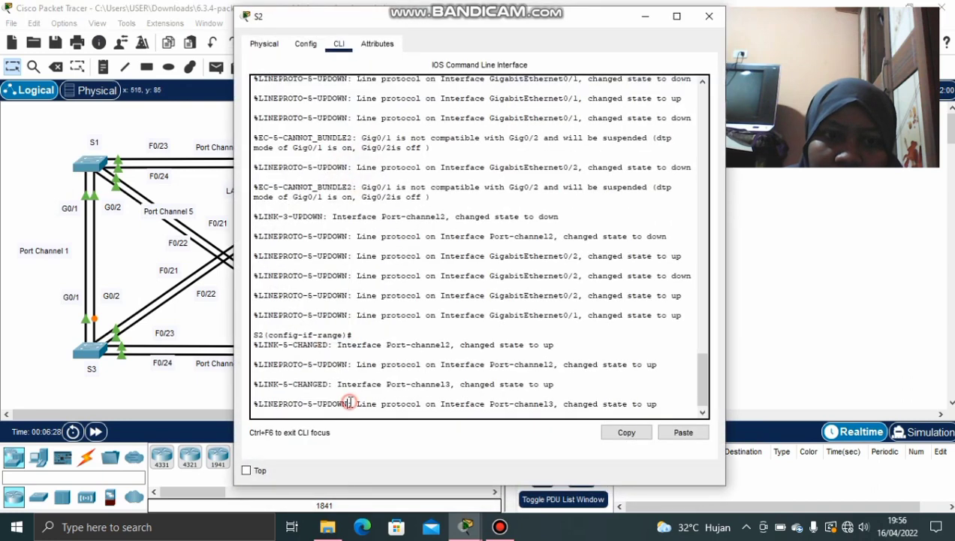
{"action": "key", "text": "Return"}
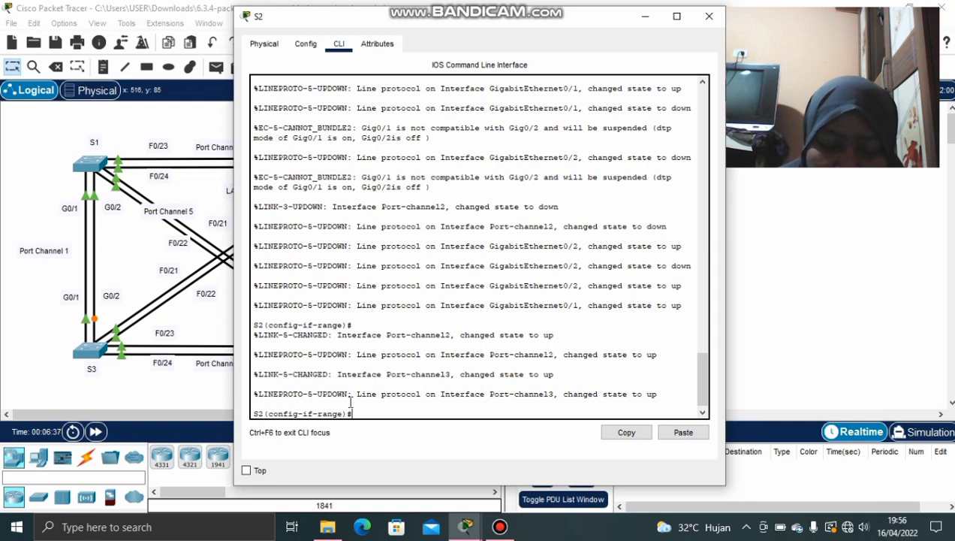
{"action": "key", "text": "Return"}
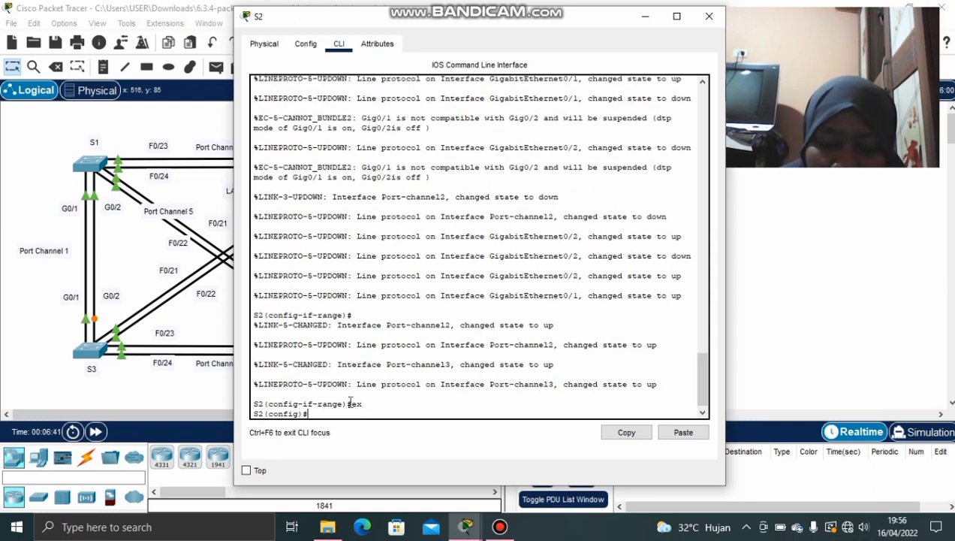
Enter interface port-channel 2 on S2 and apply switchport mode trunk
{"action": "type", "text": "interface"}
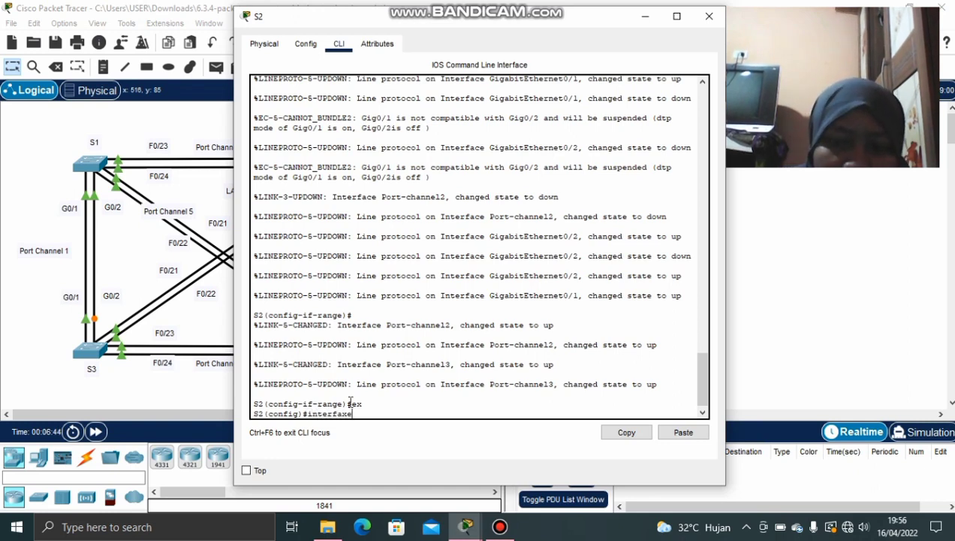
{"action": "key", "text": "BackSpace"}
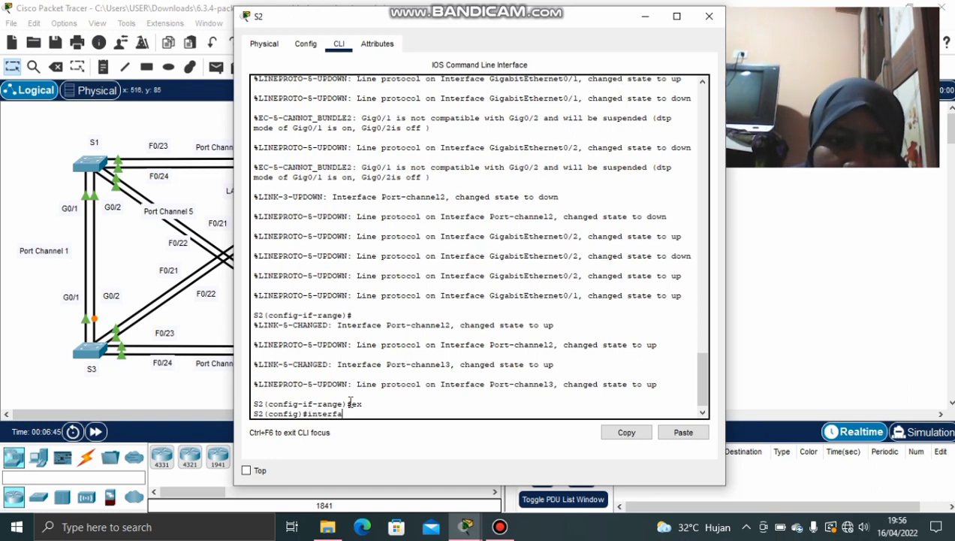
{"action": "type", "text": "ce"}
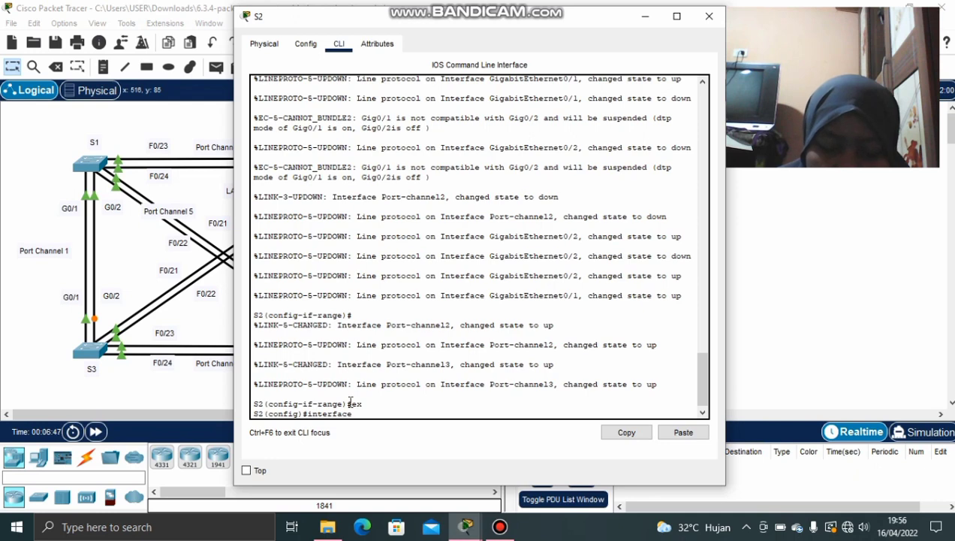
{"action": "type", "text": " po"}
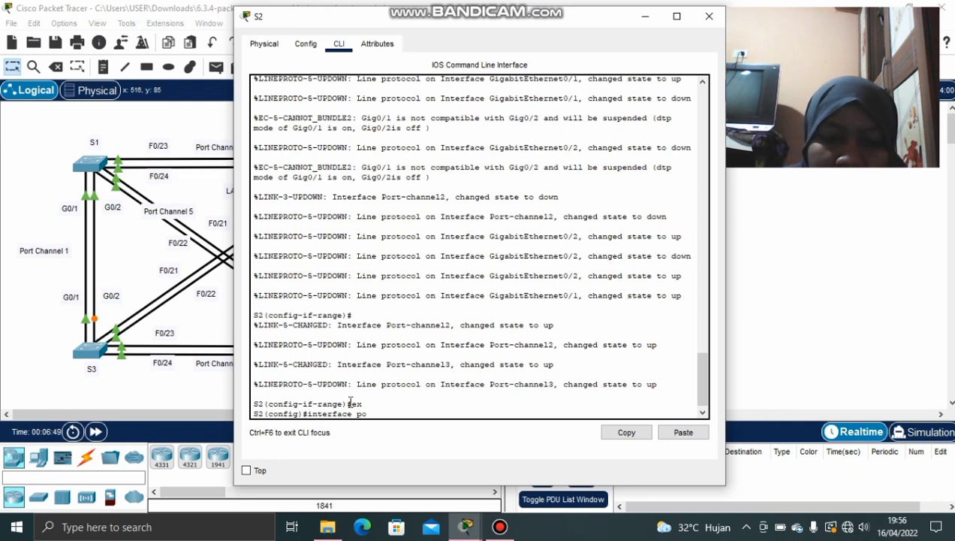
{"action": "type", "text": "rt-chae"}
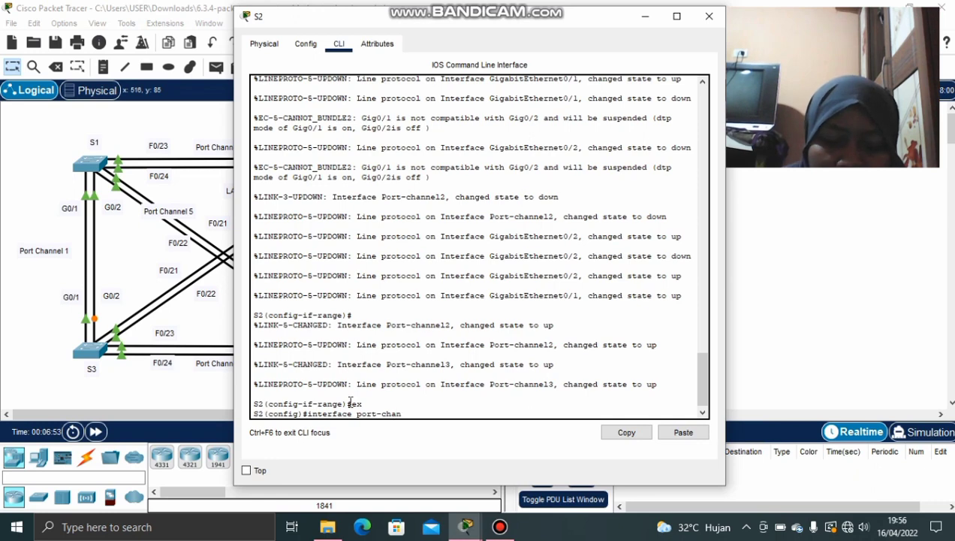
{"action": "type", "text": "n"}
{"action": "type", "text": "nel 2"}
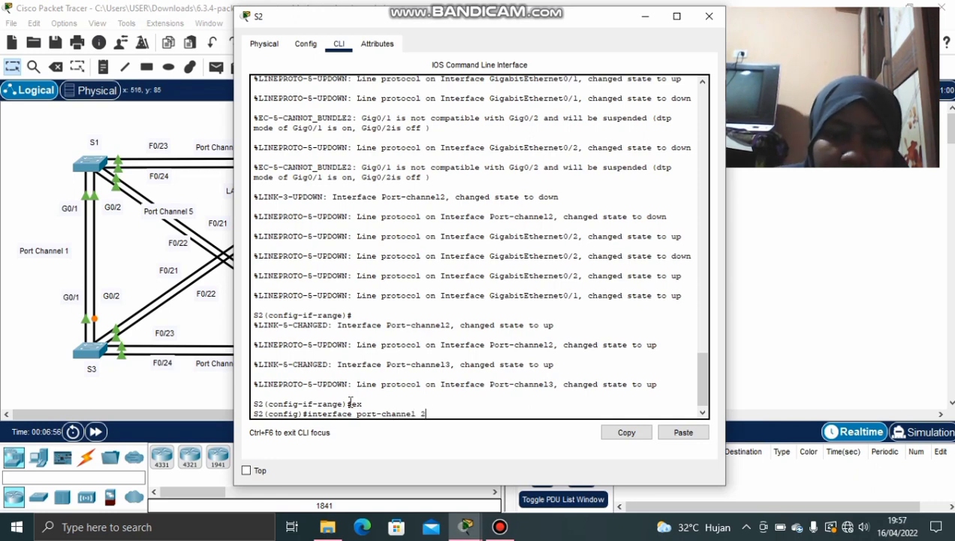
{"action": "key", "text": "Return"}
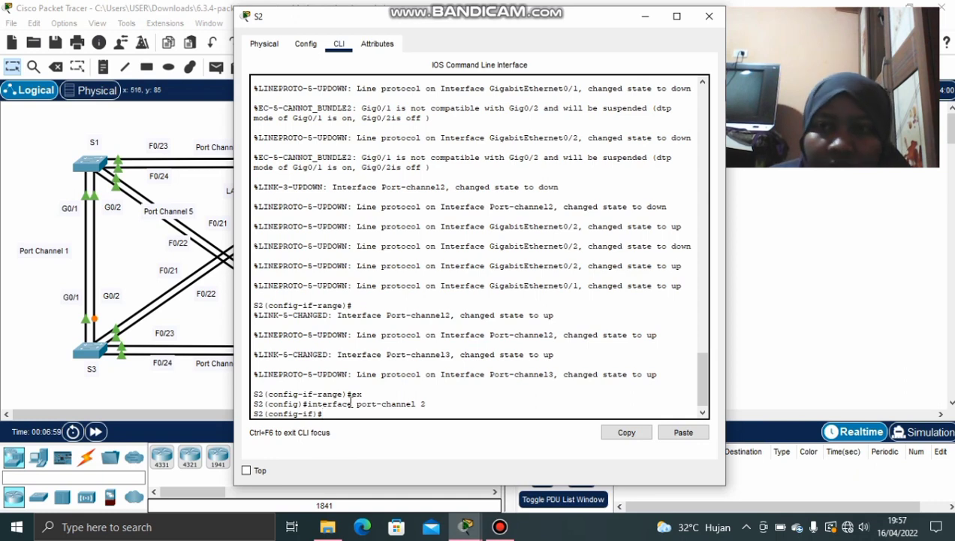
{"action": "type", "text": "sw"}
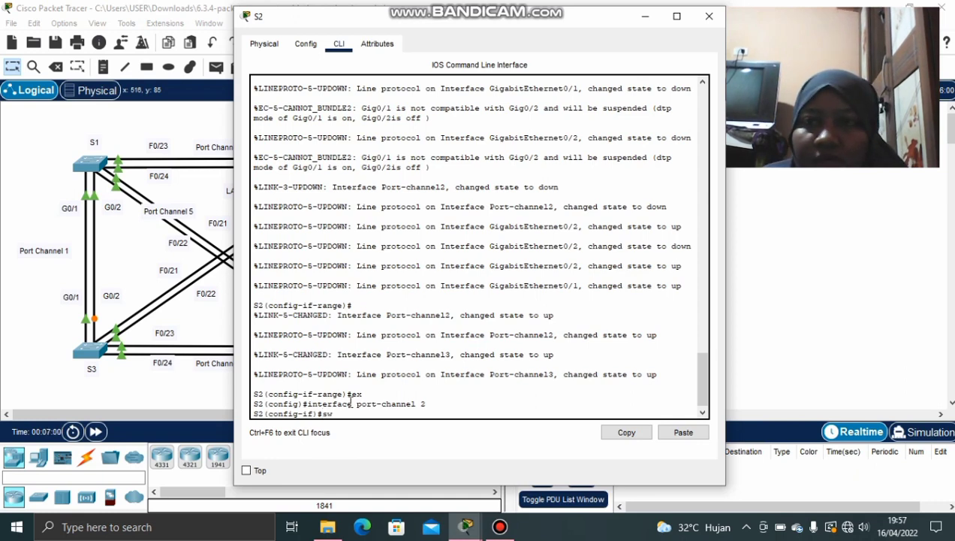
{"action": "type", "text": "itch"}
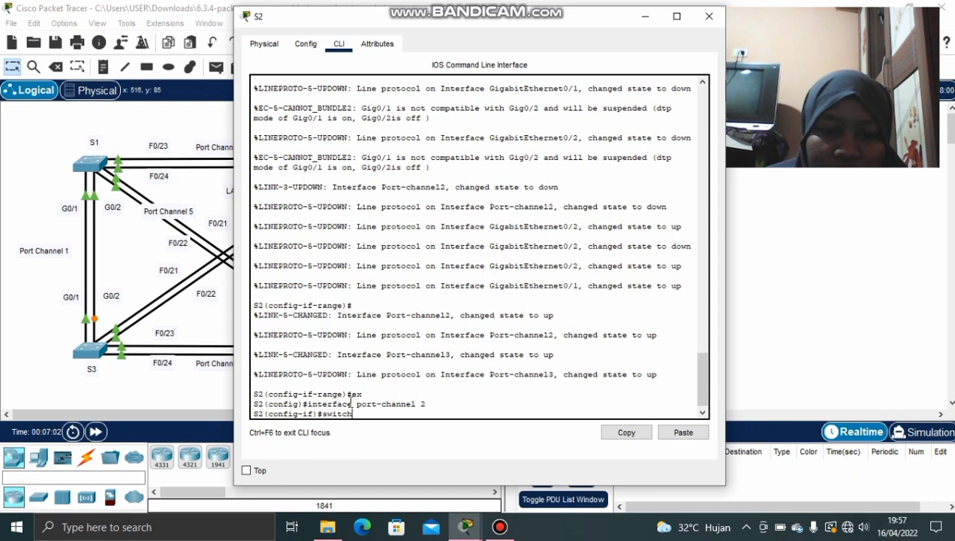
{"action": "type", "text": "port mo"}
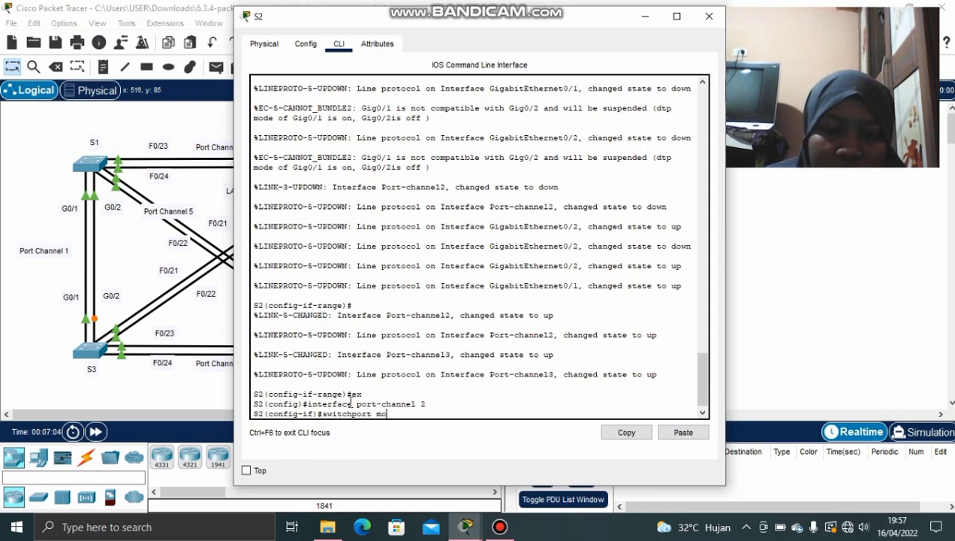
{"action": "type", "text": "de trun"}
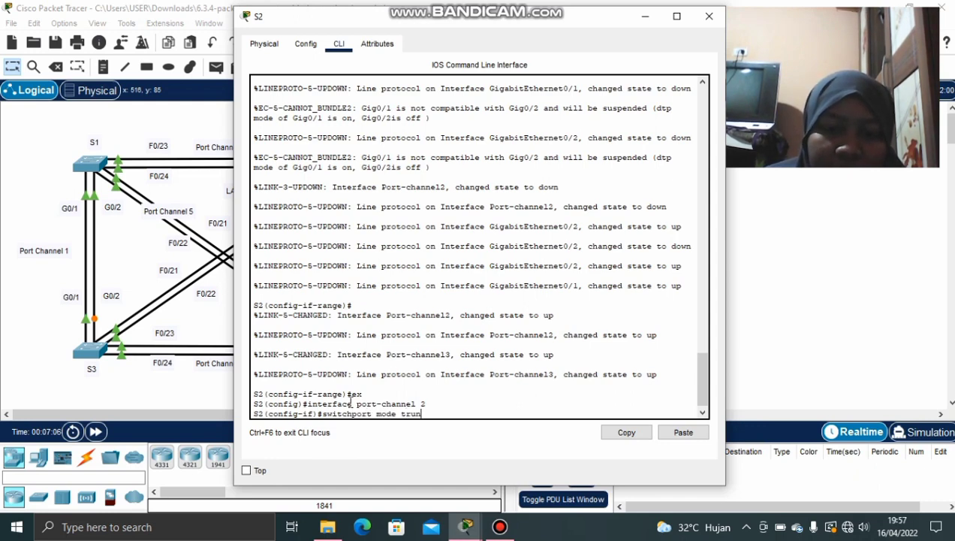
{"action": "type", "text": "k"}
{"action": "key", "text": "Return"}
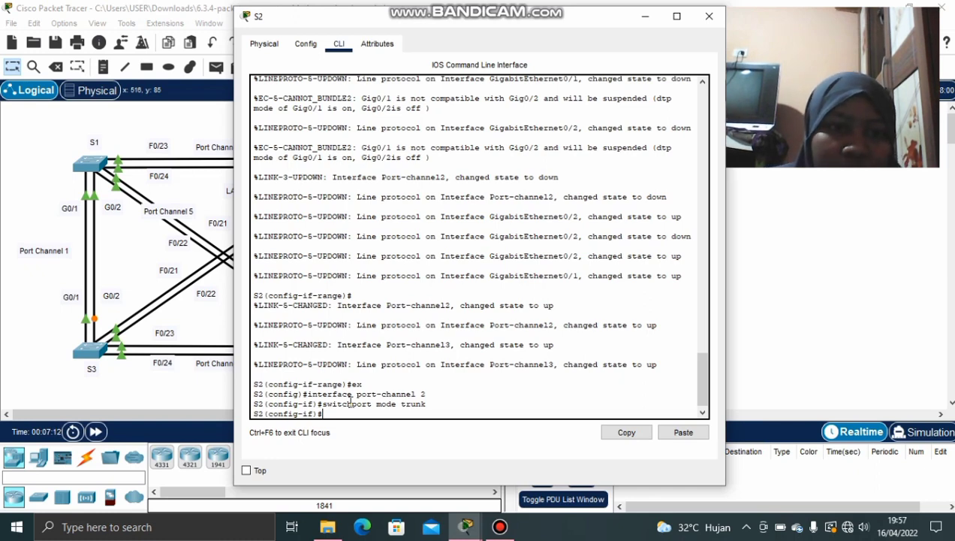
Read the Part 2 and Part 3 steps in the activity instructions, then hide them
{"action": "left_click", "coordinate": [492, 505]}
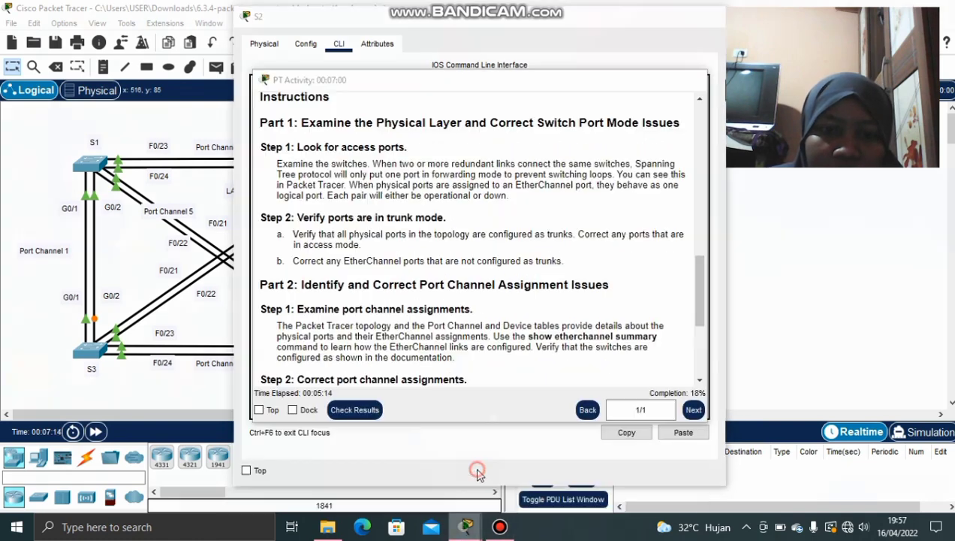
{"action": "scroll", "coordinate": [441, 354], "scroll_direction": "down", "scroll_amount": 4}
{"action": "scroll", "coordinate": [441, 353], "scroll_direction": "down", "scroll_amount": 2}
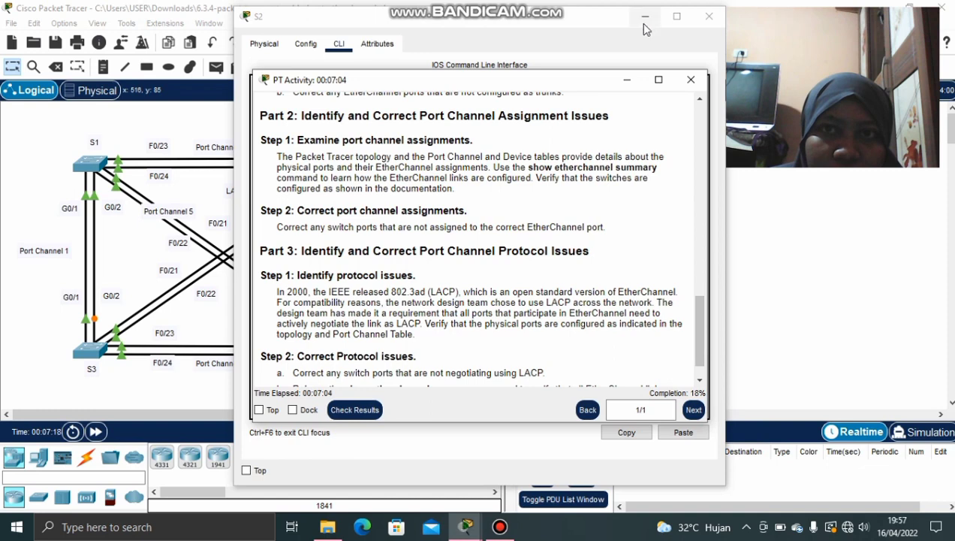
{"action": "left_click", "coordinate": [626, 79]}
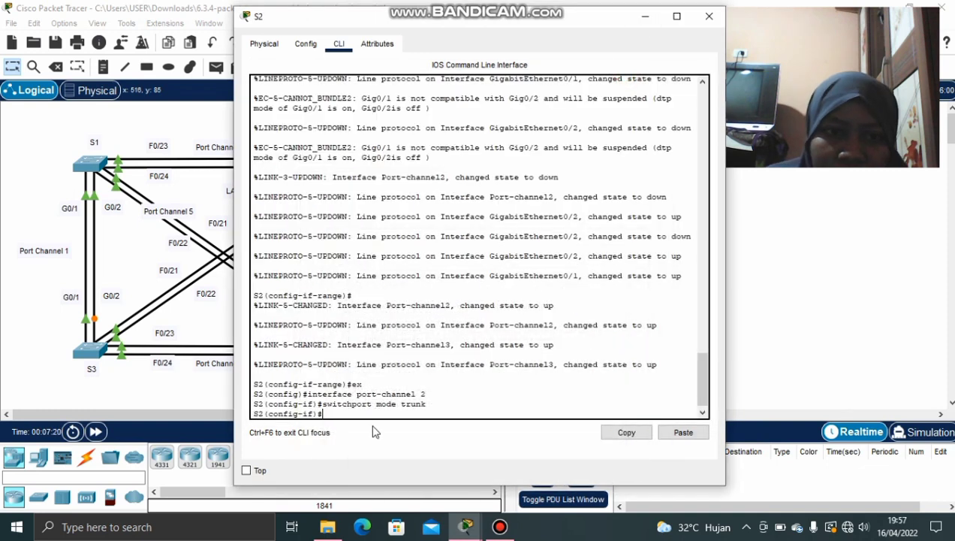
Enter interface port-channel 3 on S2 and make it a trunk
{"action": "type", "text": "interf"}
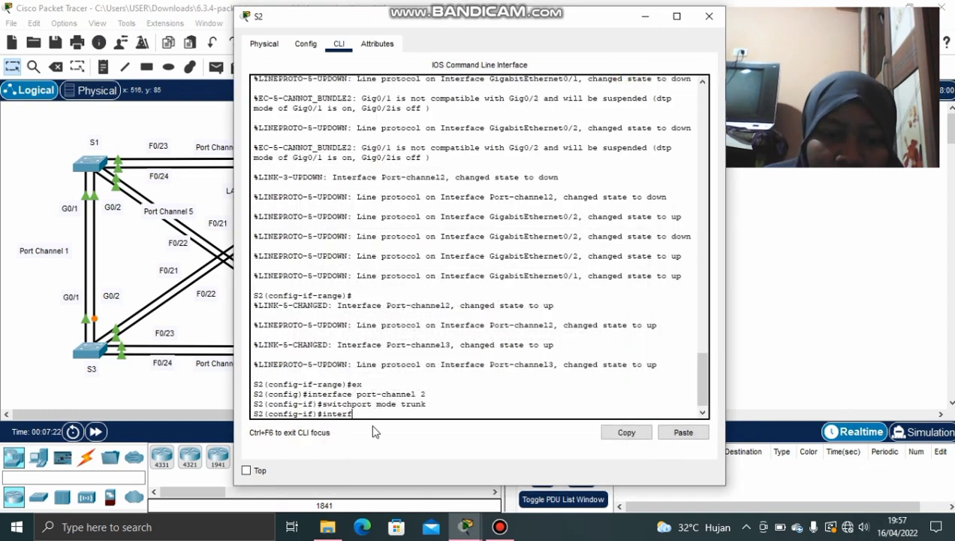
{"action": "type", "text": "a"}
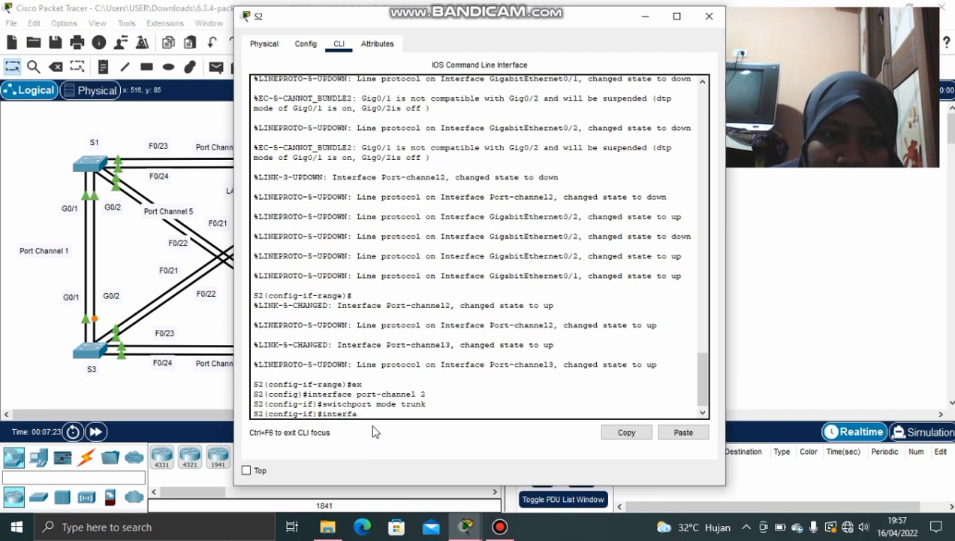
{"action": "type", "text": "ecce"}
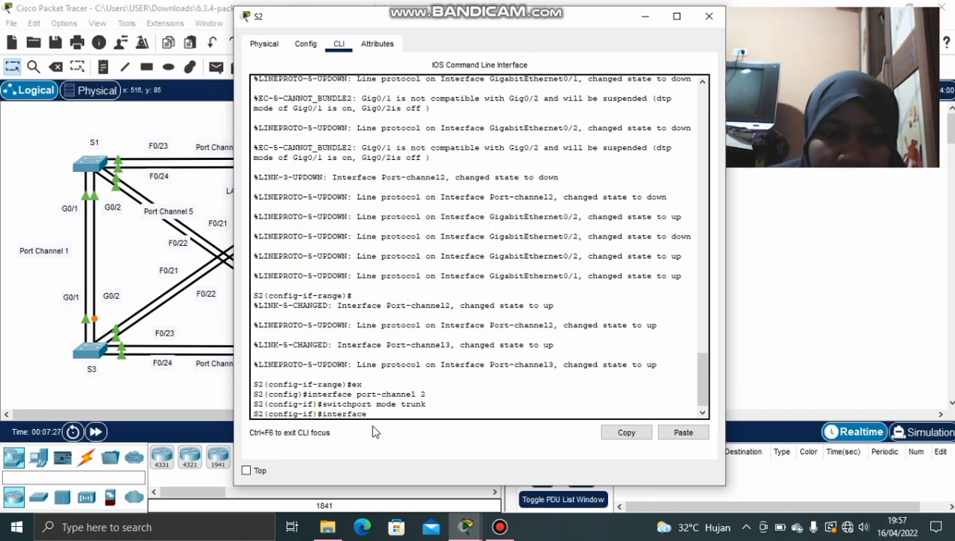
{"action": "type", "text": " port c"}
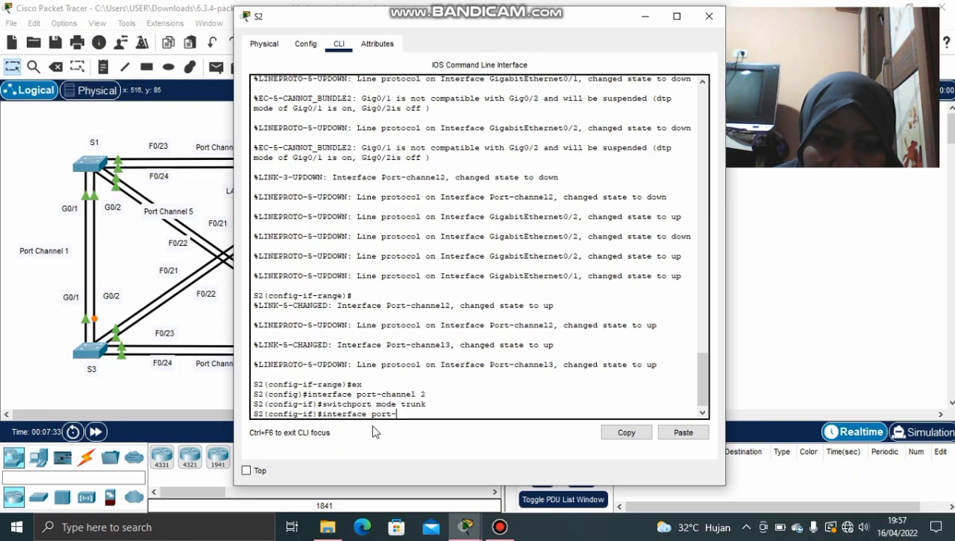
{"action": "type", "text": "cha"}
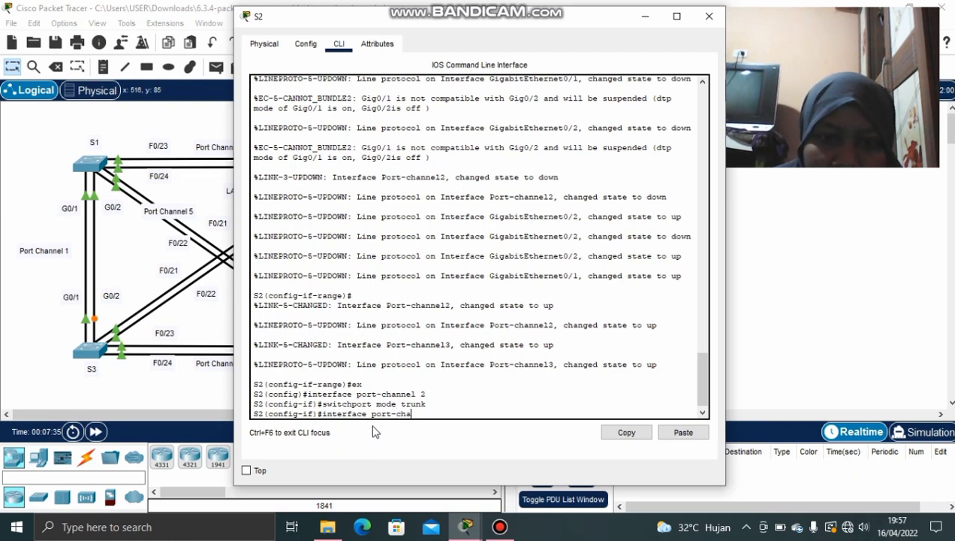
{"action": "type", "text": "nnel 3"}
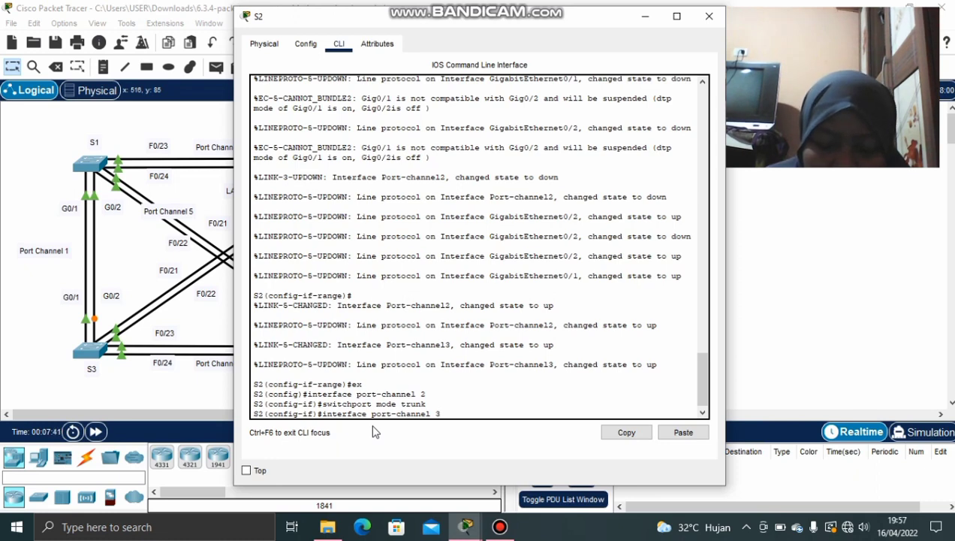
{"action": "key", "text": "Return"}
{"action": "key", "text": "Up"}
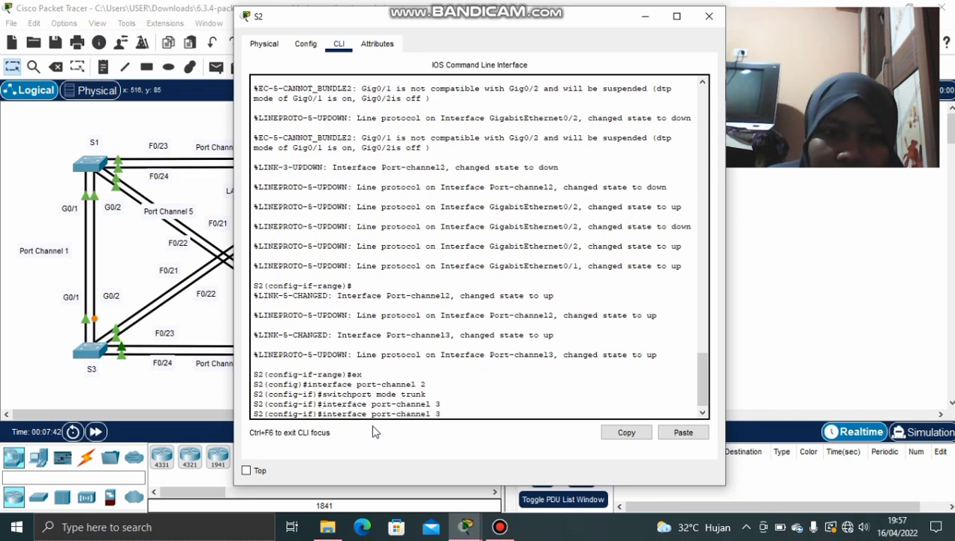
{"action": "key", "text": "Up"}
{"action": "key", "text": "Return"}
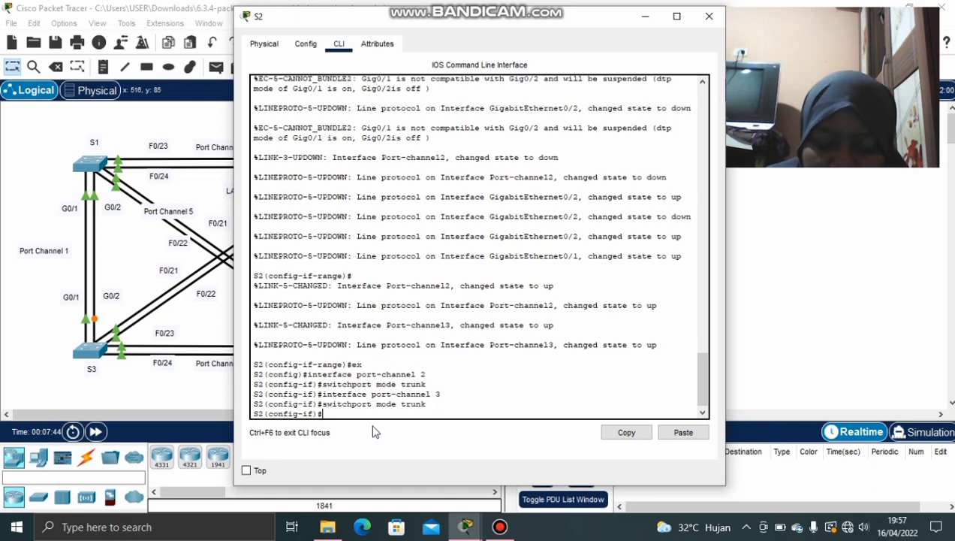
Edit the recalled command to port-channel 6 and make it a trunk too
{"action": "key", "text": "Up"}
{"action": "key", "text": "Up"}
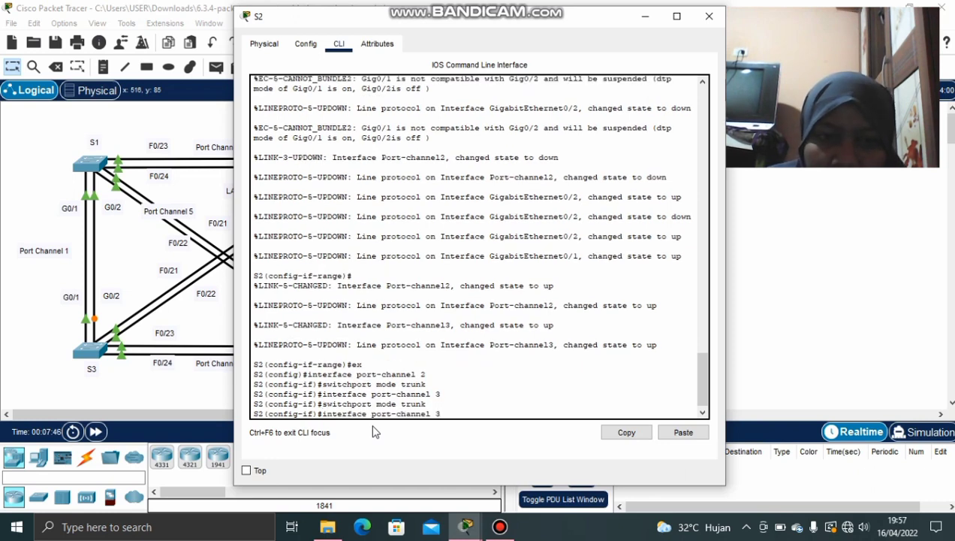
{"action": "key", "text": "BackSpace"}
{"action": "type", "text": "1"}
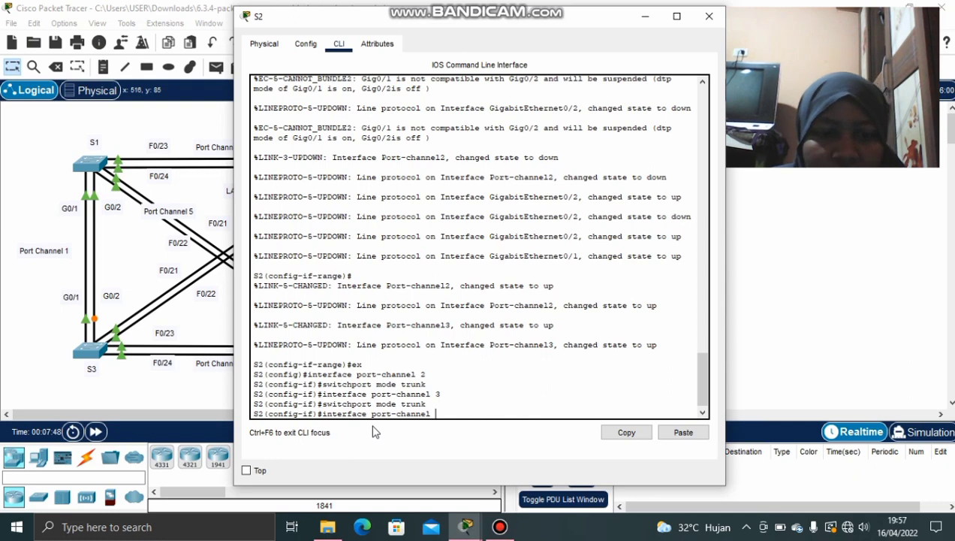
{"action": "type", "text": "6"}
{"action": "key", "text": "Return"}
{"action": "key", "text": "Up"}
{"action": "key", "text": "Up"}
{"action": "key", "text": "Up"}
{"action": "key", "text": "Up"}
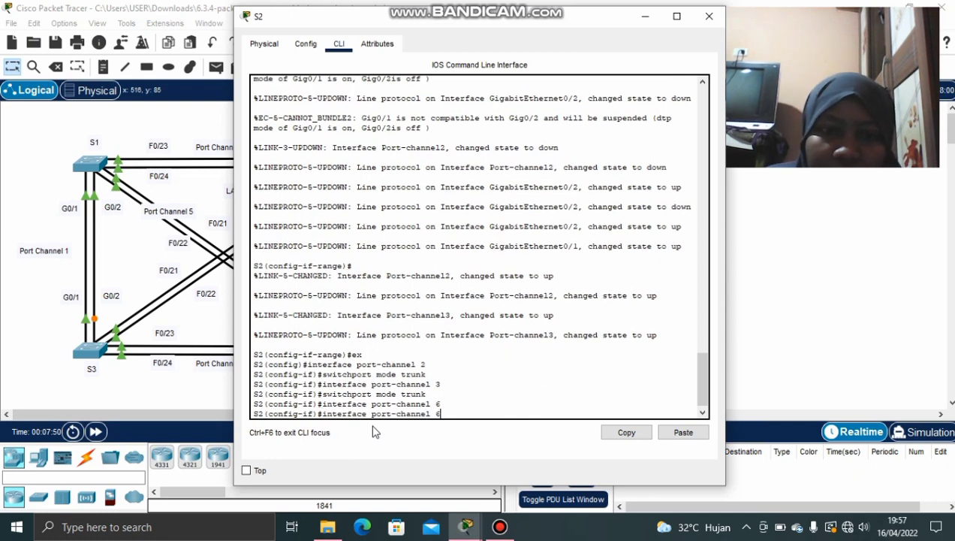
{"action": "key", "text": "Return"}
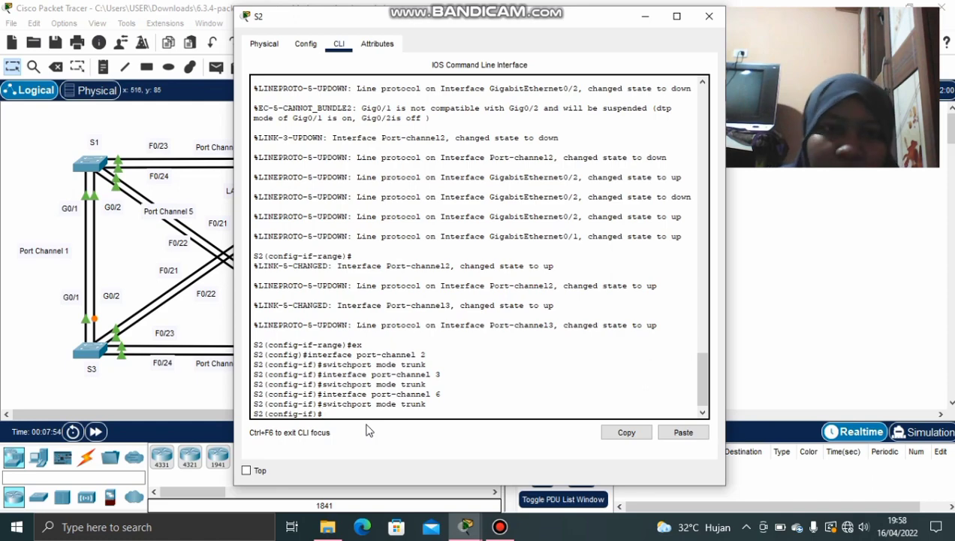
Minimize S2 and open the activity instructions, reading Part 1 step b
{"action": "left_click", "coordinate": [647, 16]}
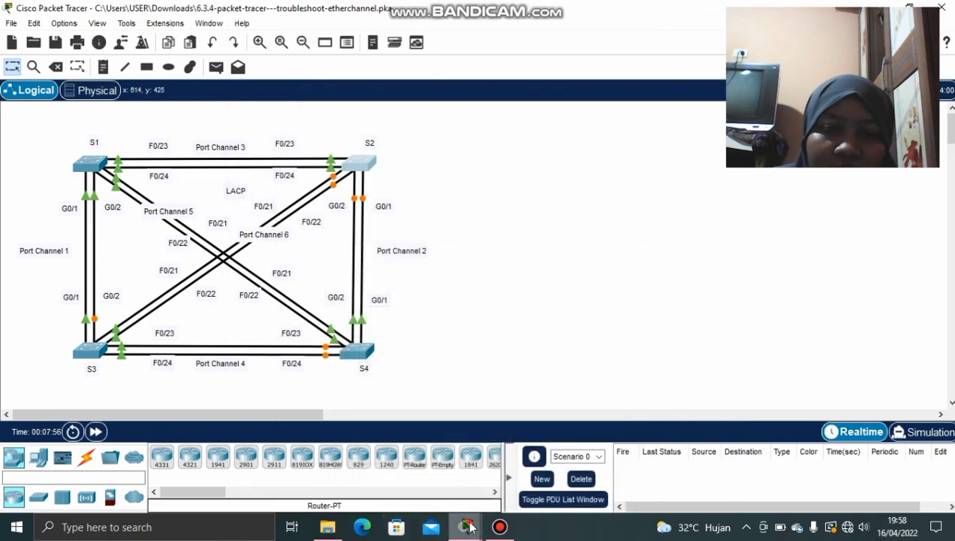
{"action": "mouse_move", "coordinate": [466, 526]}
{"action": "left_click", "coordinate": [447, 450]}
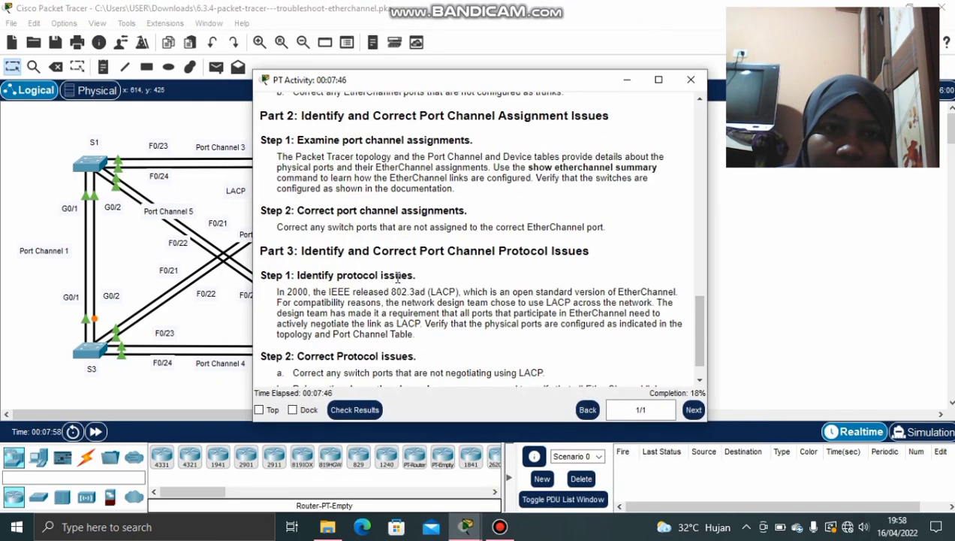
{"action": "scroll", "coordinate": [363, 255], "scroll_direction": "down", "scroll_amount": 1}
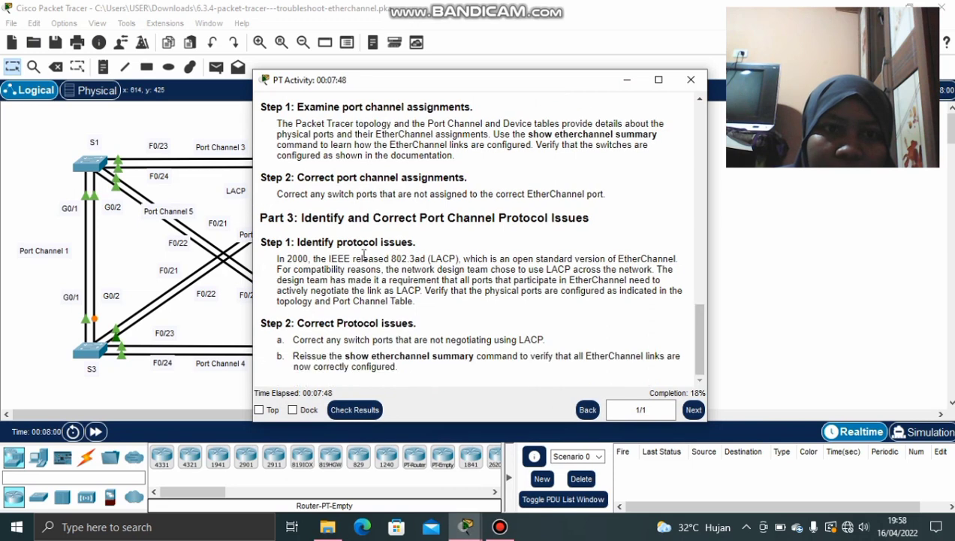
{"action": "scroll", "coordinate": [363, 256], "scroll_direction": "up", "scroll_amount": 3}
{"action": "scroll", "coordinate": [364, 255], "scroll_direction": "up", "scroll_amount": 1}
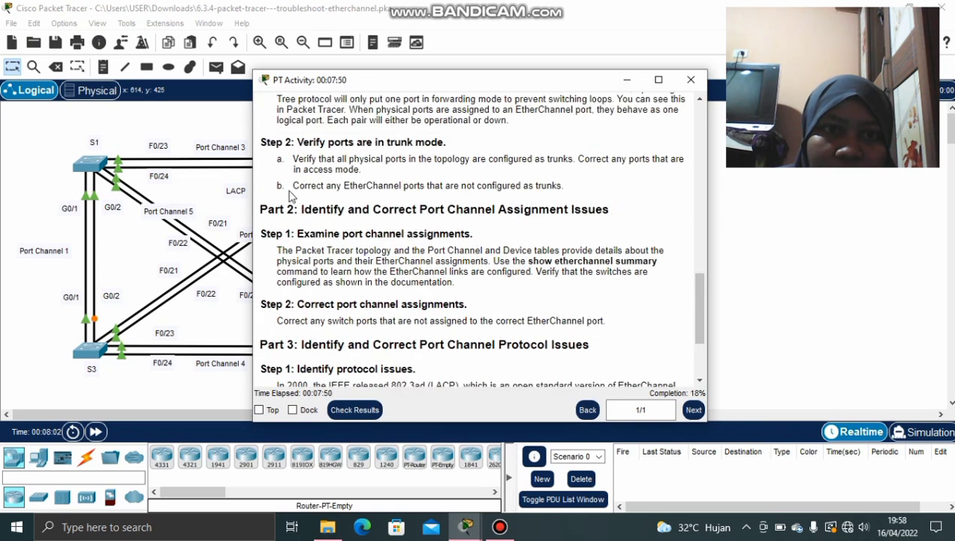
{"action": "left_click_drag", "start_coordinate": [277, 186], "coordinate": [368, 184]}
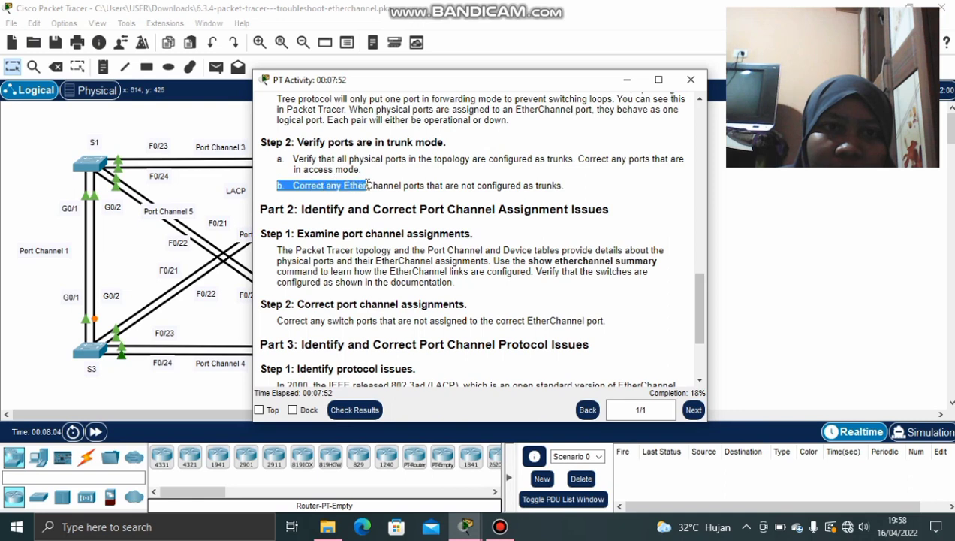
{"action": "left_click", "coordinate": [390, 184]}
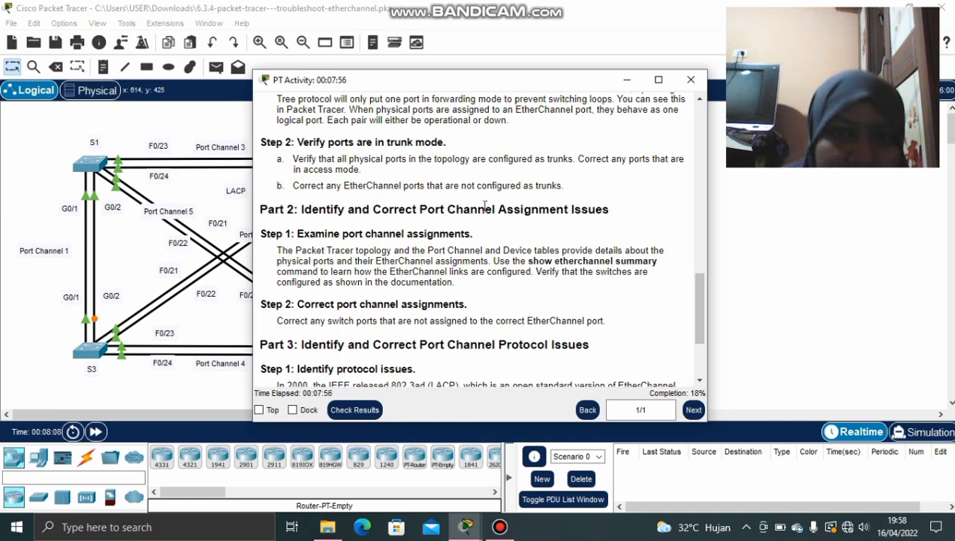
Scroll through the Part 2–3 trunk and port-channel assignment steps
{"action": "scroll", "coordinate": [392, 222], "scroll_direction": "down", "scroll_amount": 1}
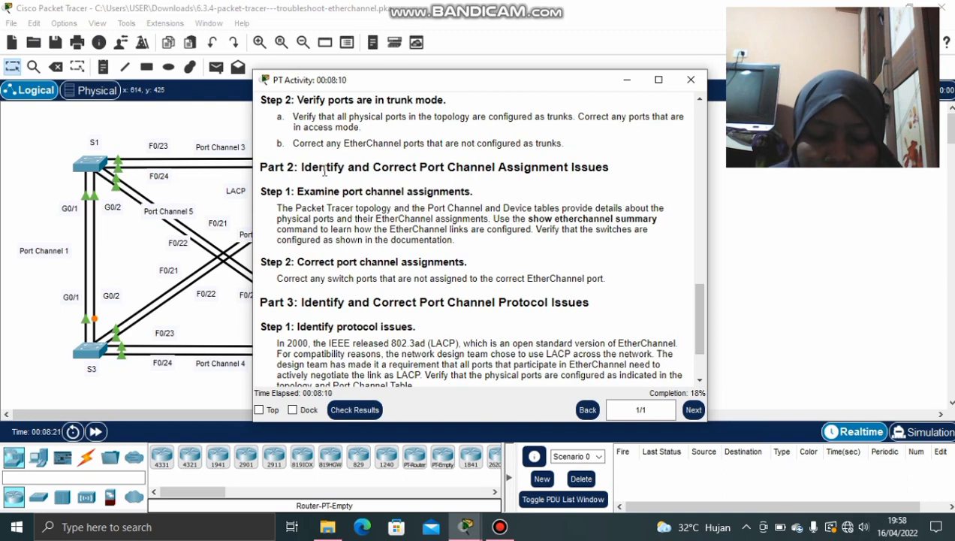
{"action": "scroll", "coordinate": [325, 171], "scroll_direction": "down", "scroll_amount": 1}
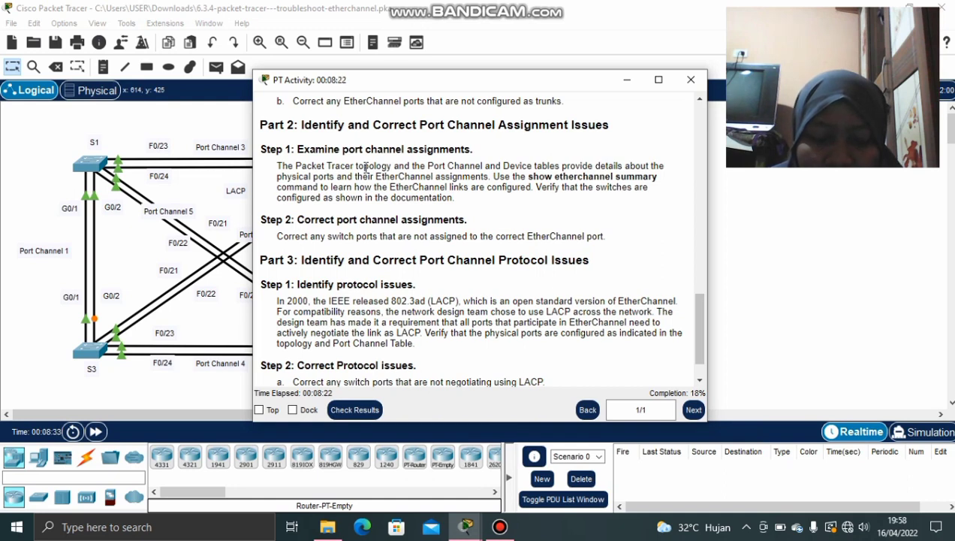
{"action": "scroll", "coordinate": [366, 167], "scroll_direction": "down", "scroll_amount": 1}
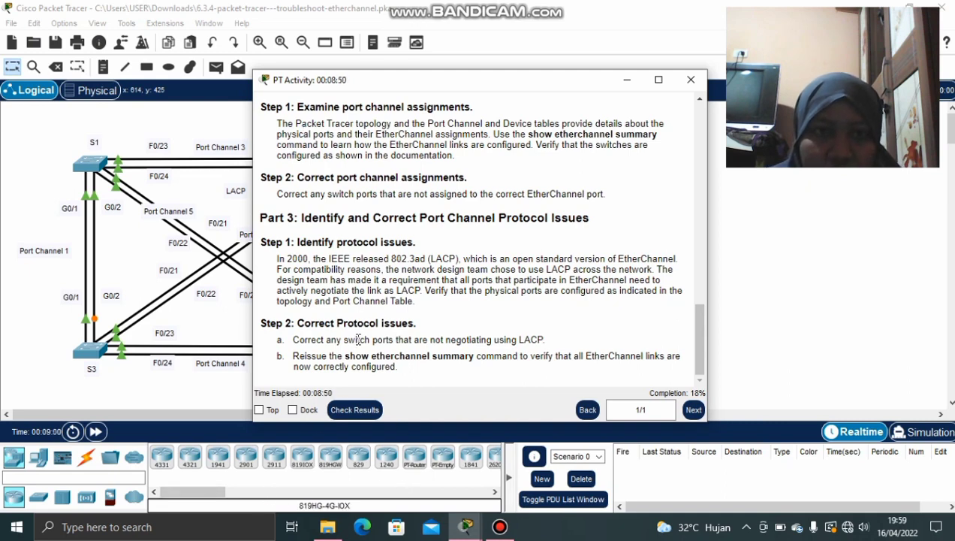
{"action": "scroll", "coordinate": [359, 339], "scroll_direction": "up", "scroll_amount": 1}
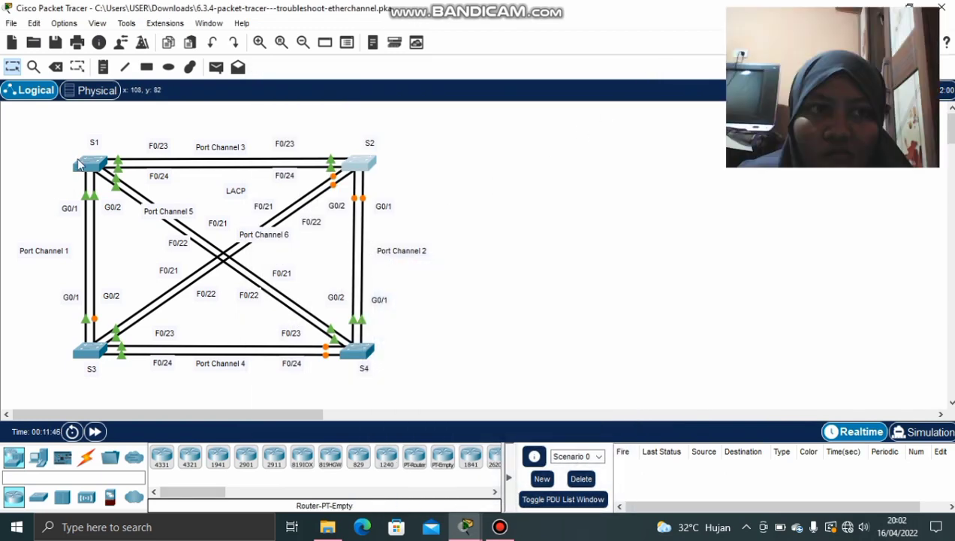
Open S1's console and check the activity instructions before hiding them
{"action": "left_click", "coordinate": [79, 167]}
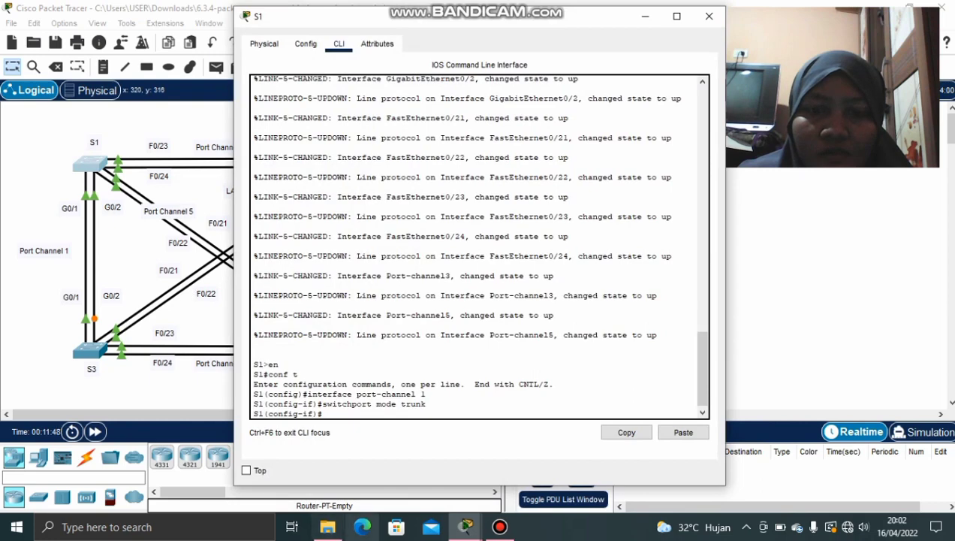
{"action": "mouse_move", "coordinate": [467, 530]}
{"action": "left_click", "coordinate": [443, 467]}
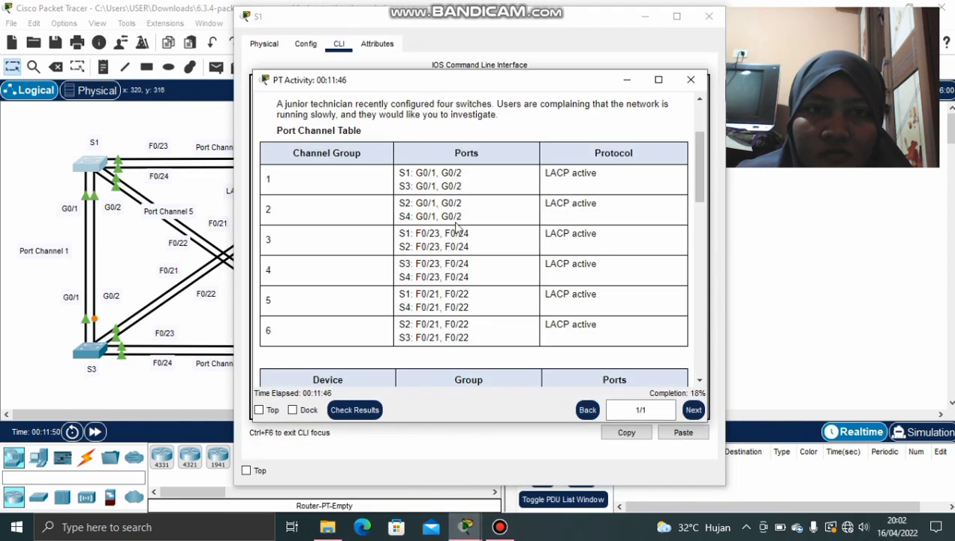
{"action": "scroll", "coordinate": [458, 229], "scroll_direction": "down", "scroll_amount": 9}
{"action": "scroll", "coordinate": [458, 229], "scroll_direction": "down", "scroll_amount": 8}
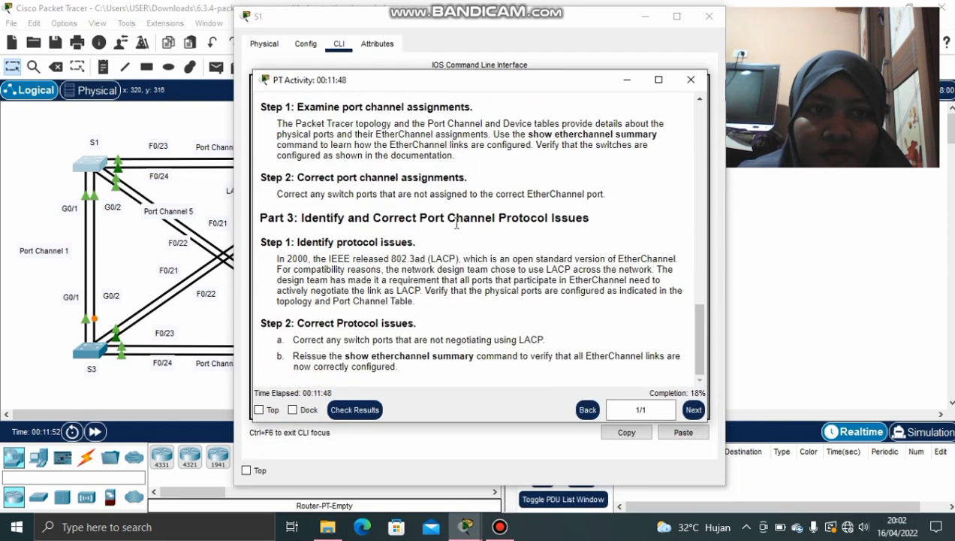
{"action": "scroll", "coordinate": [456, 223], "scroll_direction": "up", "scroll_amount": 2}
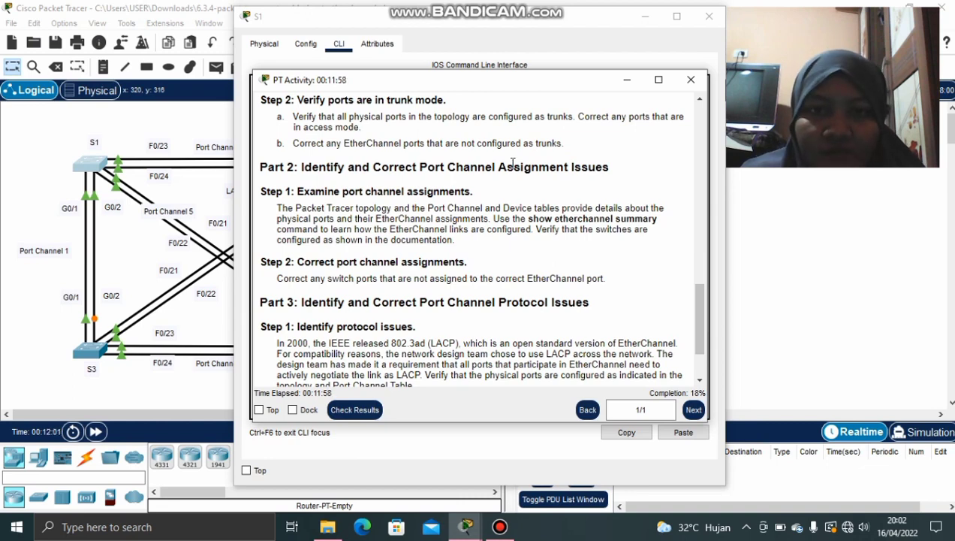
{"action": "left_click", "coordinate": [627, 79]}
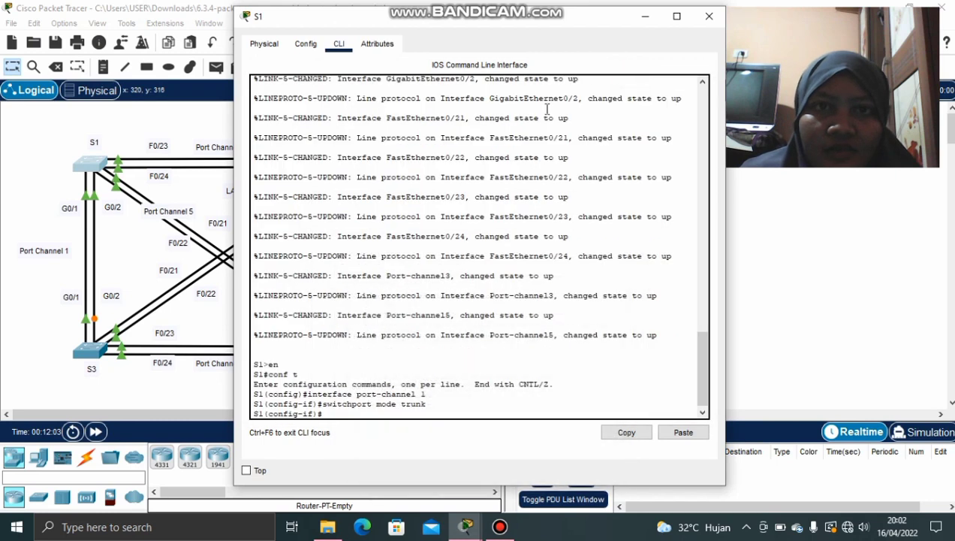
Exit port-channel 1 interface mode on S1 back to S1(config)#
{"action": "key", "text": "Return"}
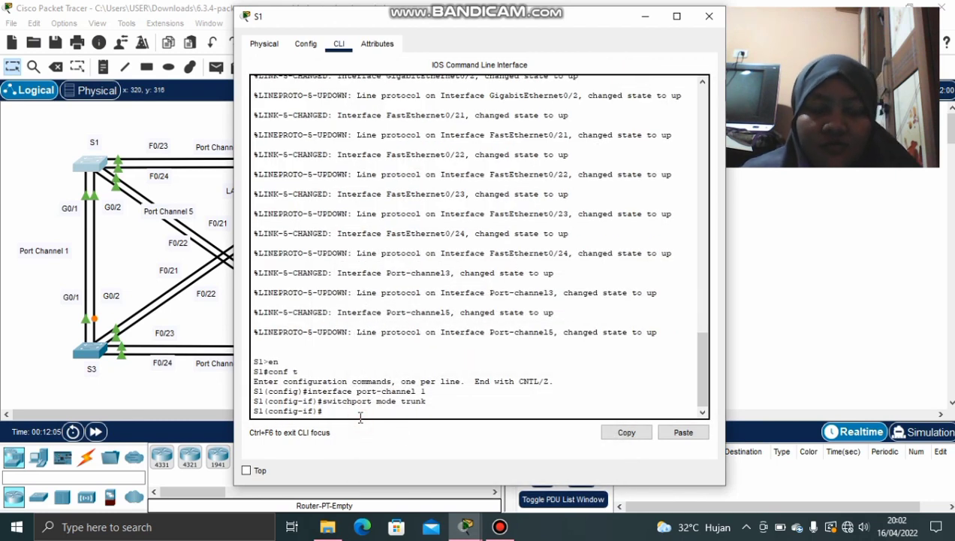
{"action": "type", "text": "w"}
{"action": "key", "text": "BackSpace"}
{"action": "type", "text": "ex"}
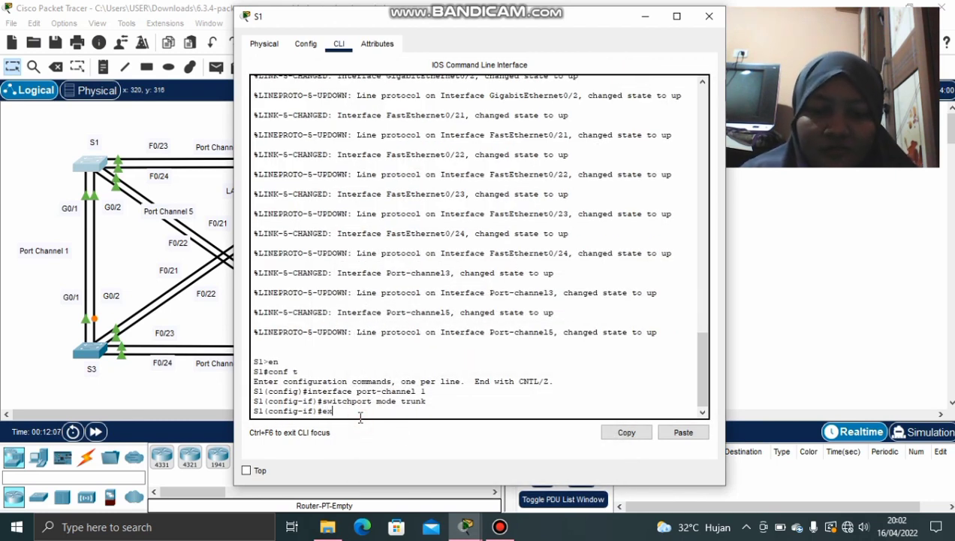
{"action": "key", "text": "Return"}
Run show etherchannel summary, rejected as invalid in config mode, then clear the line
{"action": "type", "text": "show"}
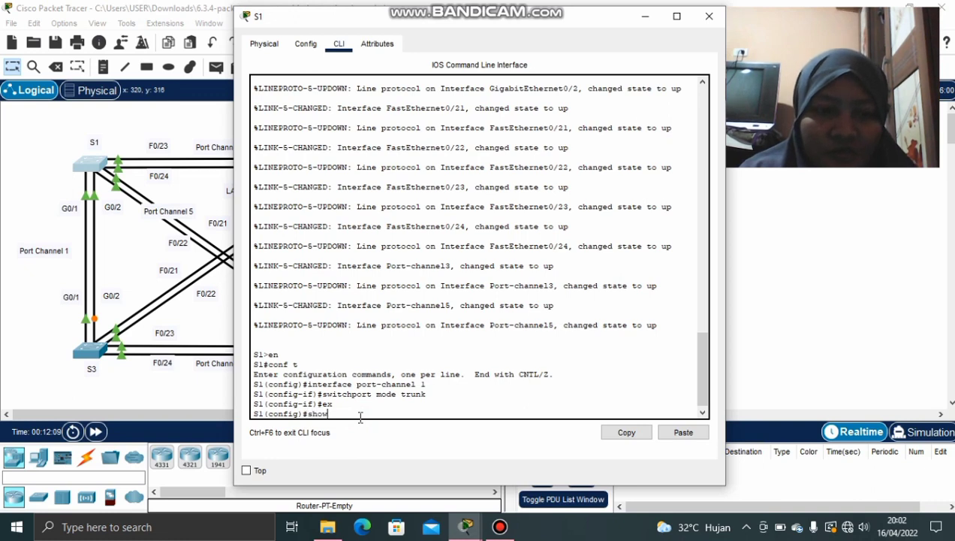
{"action": "type", "text": " ethe"}
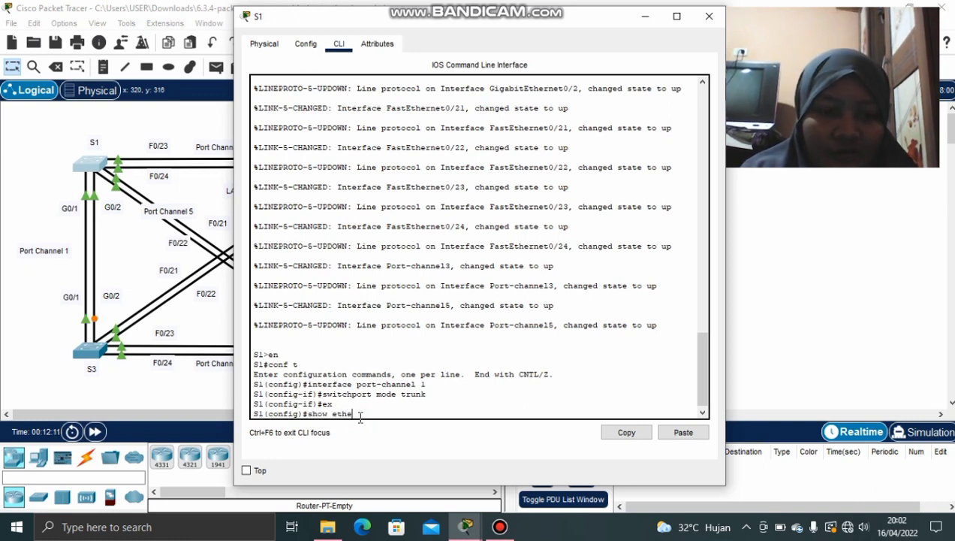
{"action": "type", "text": "rchanne"}
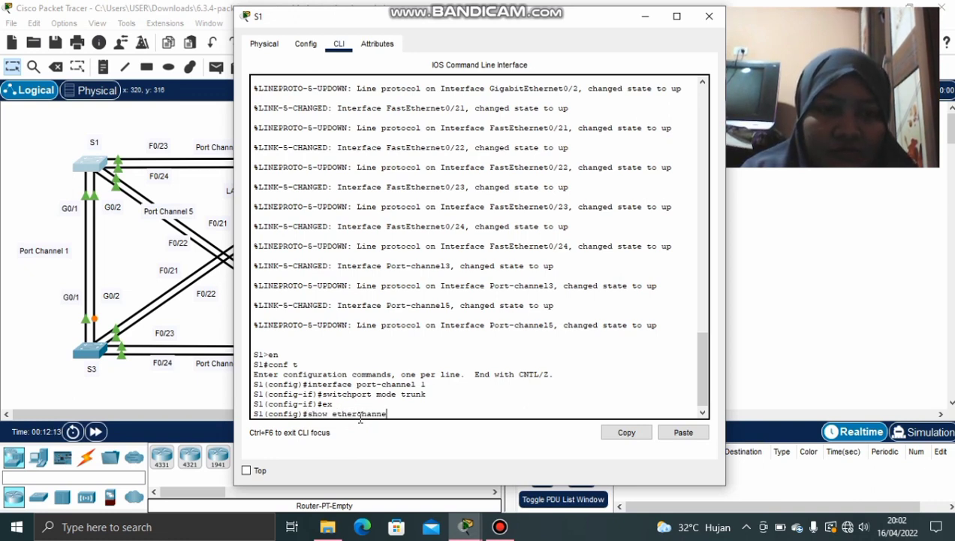
{"action": "type", "text": "l sum"}
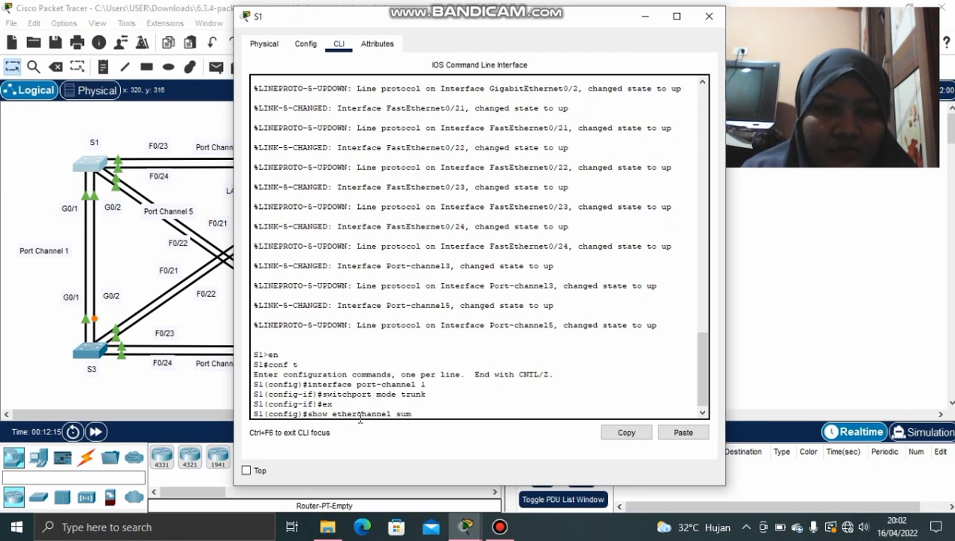
{"action": "type", "text": "mar"}
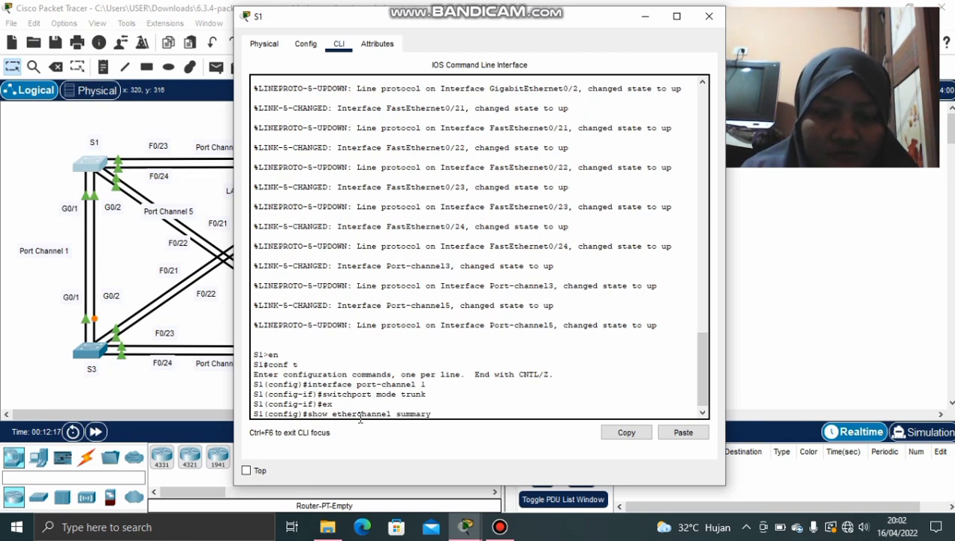
{"action": "type", "text": "y"}
{"action": "key", "text": "Return"}
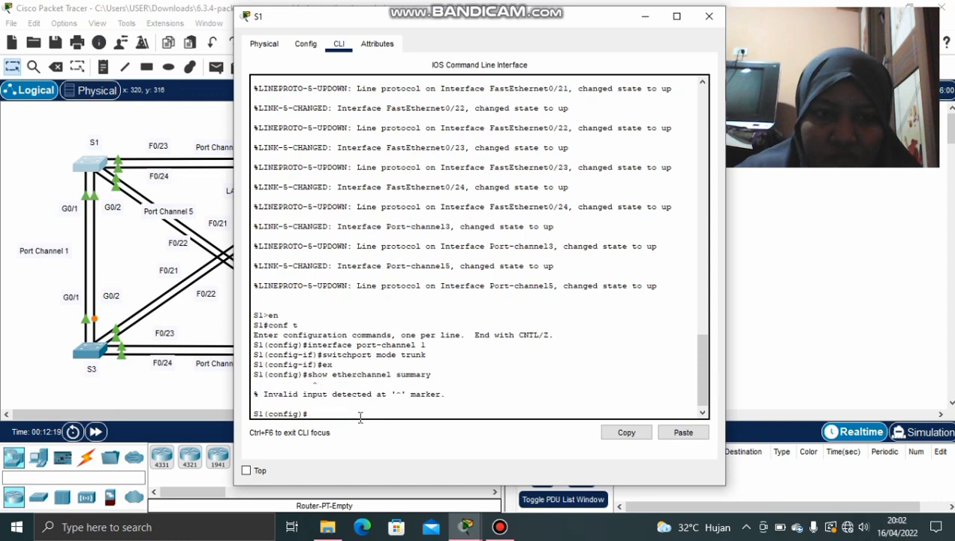
{"action": "key", "text": "Up"}
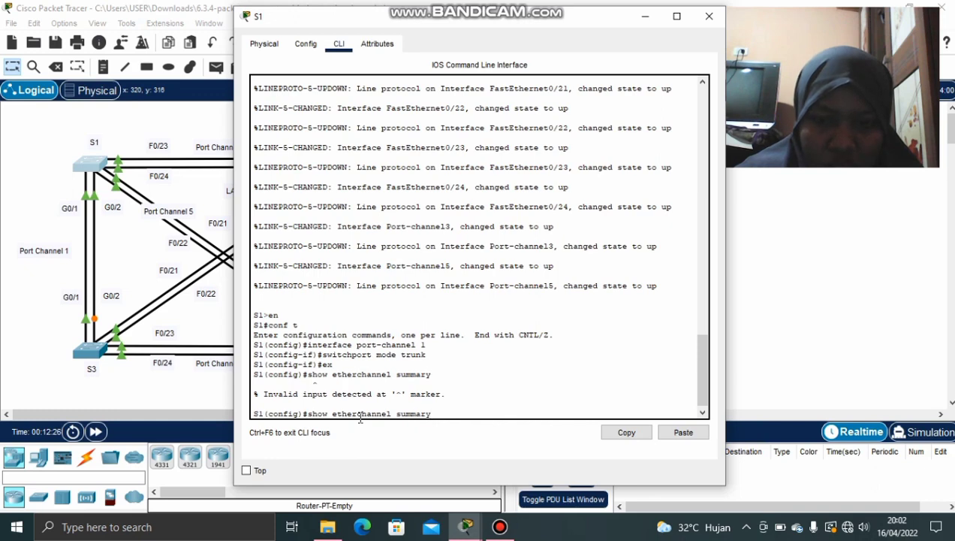
{"action": "key", "text": "Down"}
Exit to S1's privileged prompt and run 'show etherchannel summary'
{"action": "type", "text": "ex"}
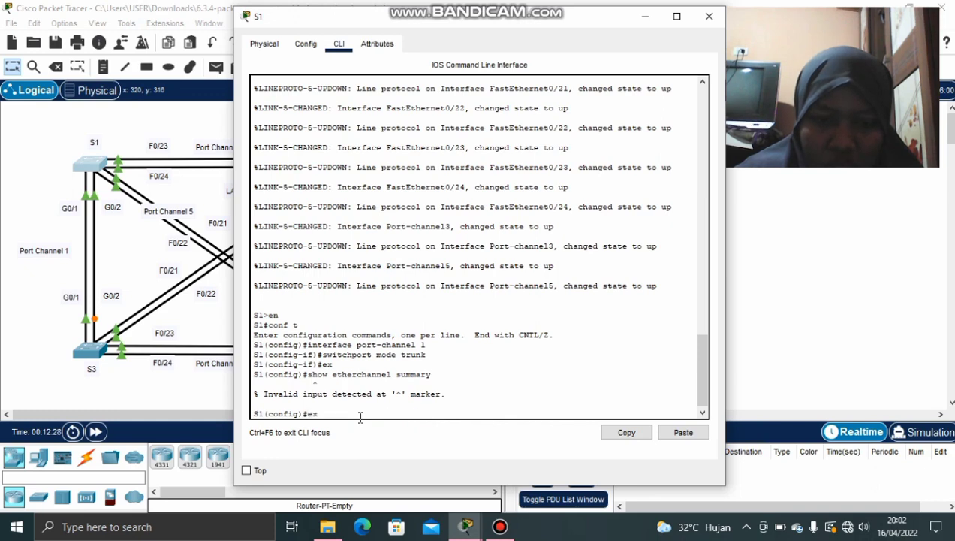
{"action": "key", "text": "Return"}
{"action": "type", "text": "s"}
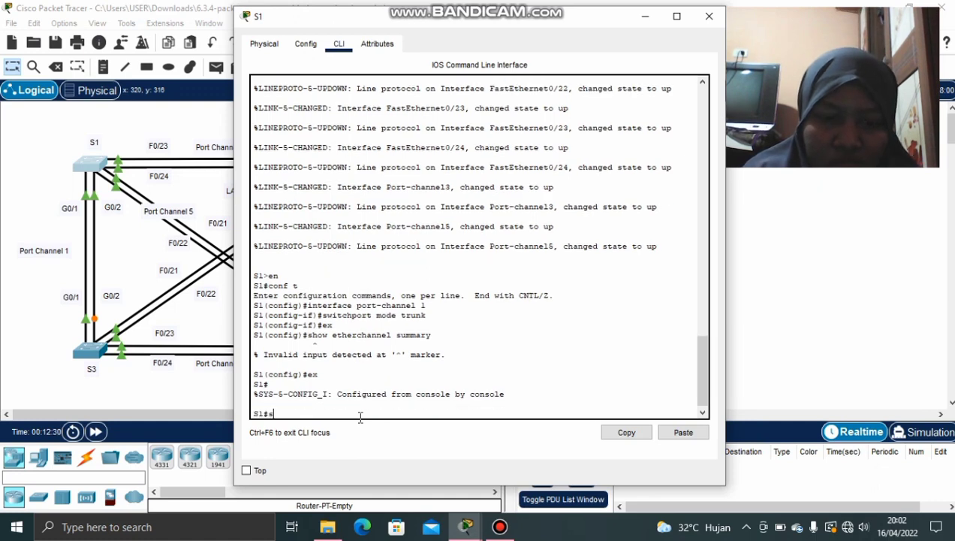
{"action": "type", "text": "how ethe"}
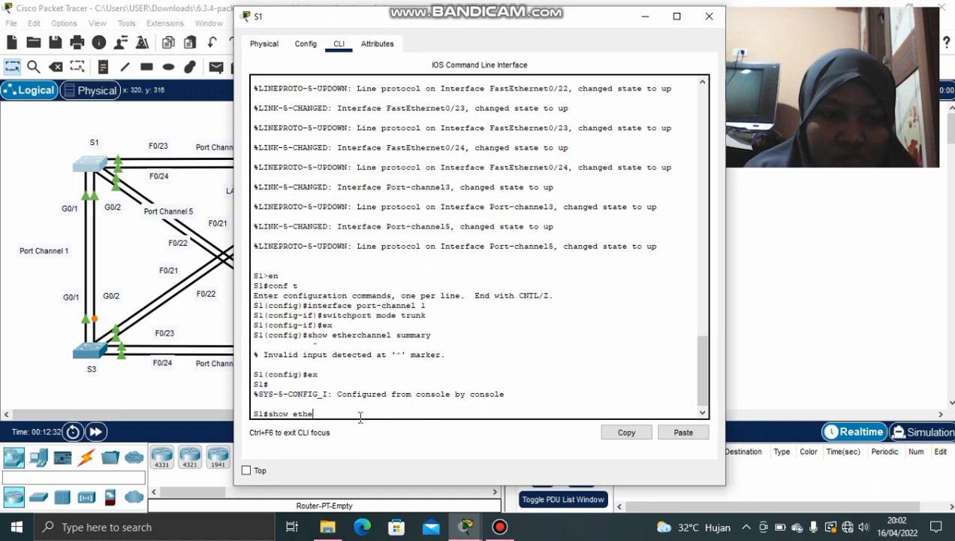
{"action": "type", "text": "rcha"}
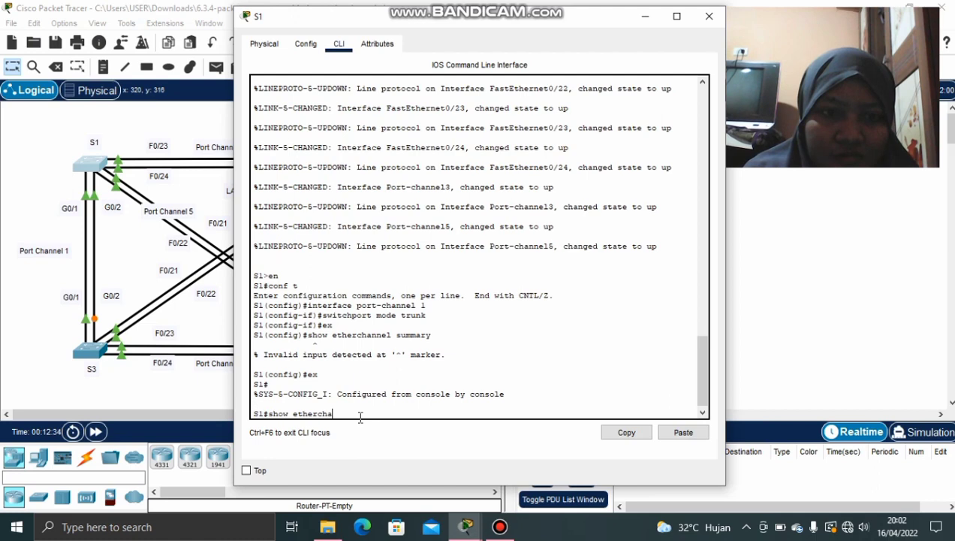
{"action": "type", "text": "nel s"}
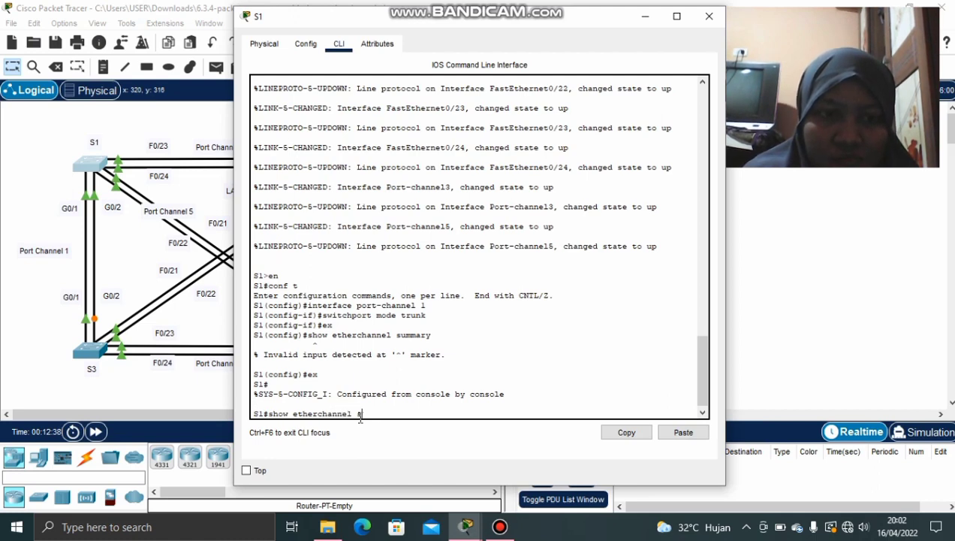
{"action": "type", "text": "el summary"}
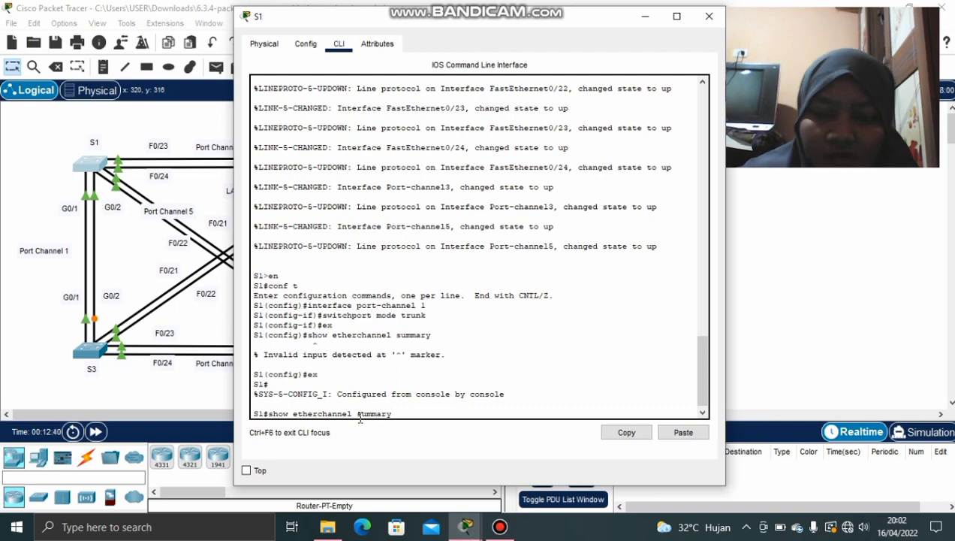
{"action": "key", "text": "Return"}
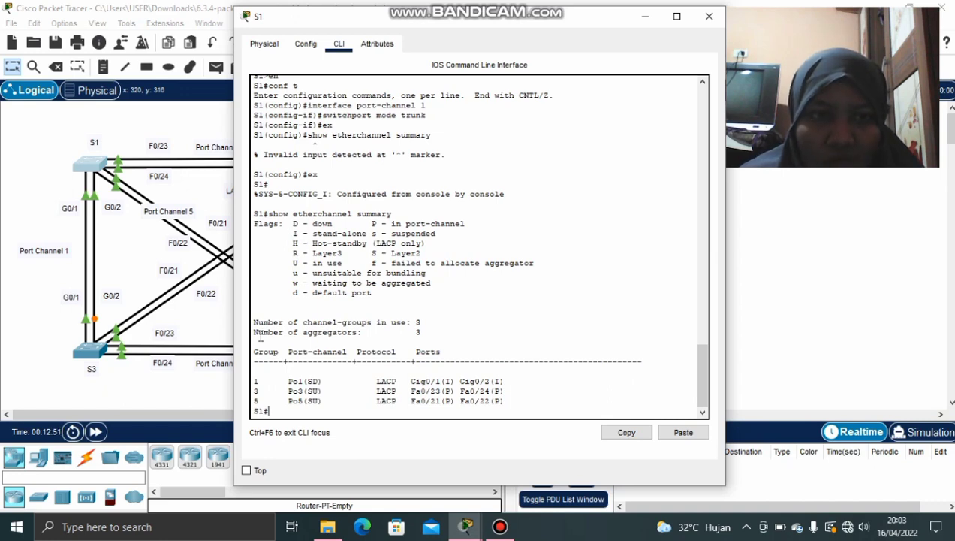
Highlight the channel-group count, aggregator count and Po1's LACP Gig0/1 row, then minimize S1's window
{"action": "left_click_drag", "start_coordinate": [253, 323], "coordinate": [424, 325]}
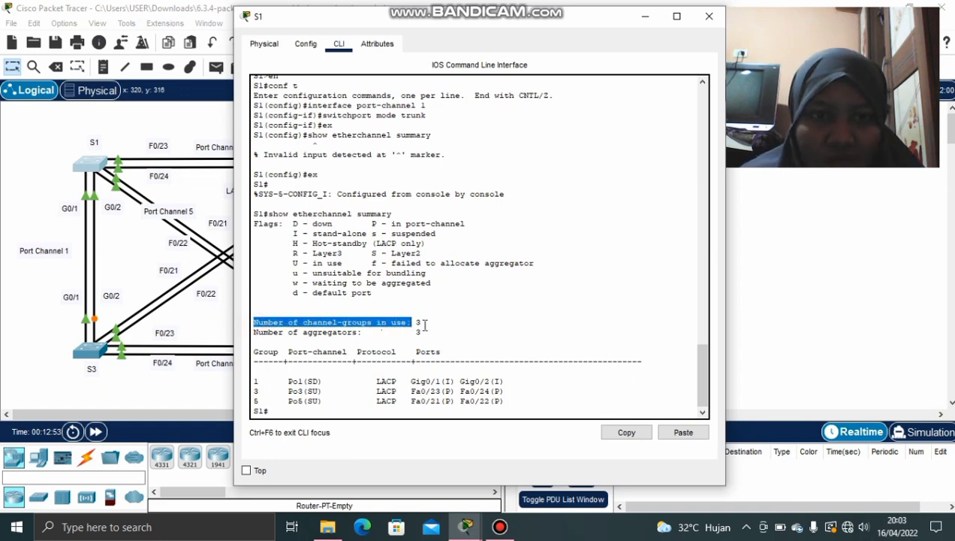
{"action": "left_click_drag", "start_coordinate": [259, 336], "coordinate": [420, 340]}
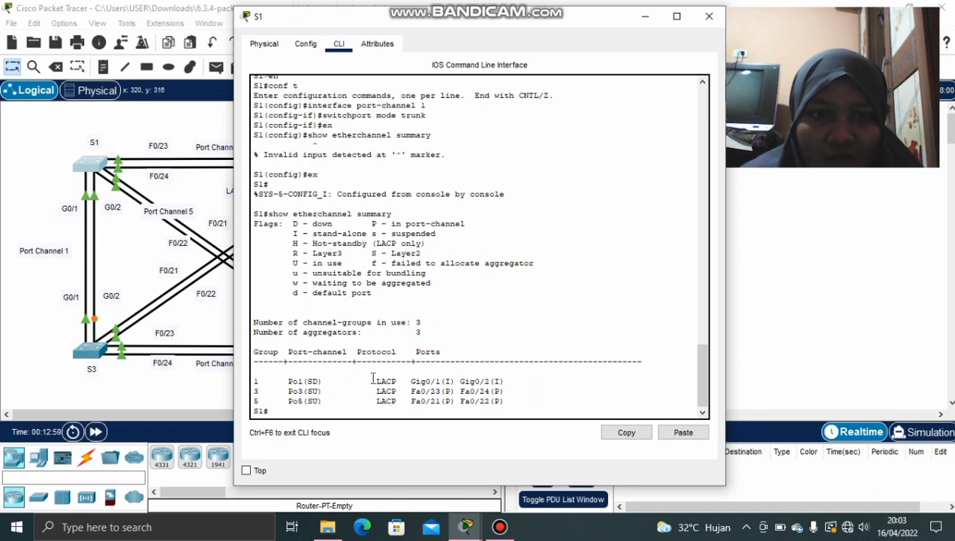
{"action": "left_click_drag", "start_coordinate": [411, 374], "coordinate": [413, 381]}
{"action": "left_click", "coordinate": [414, 387]}
{"action": "left_click", "coordinate": [382, 380]}
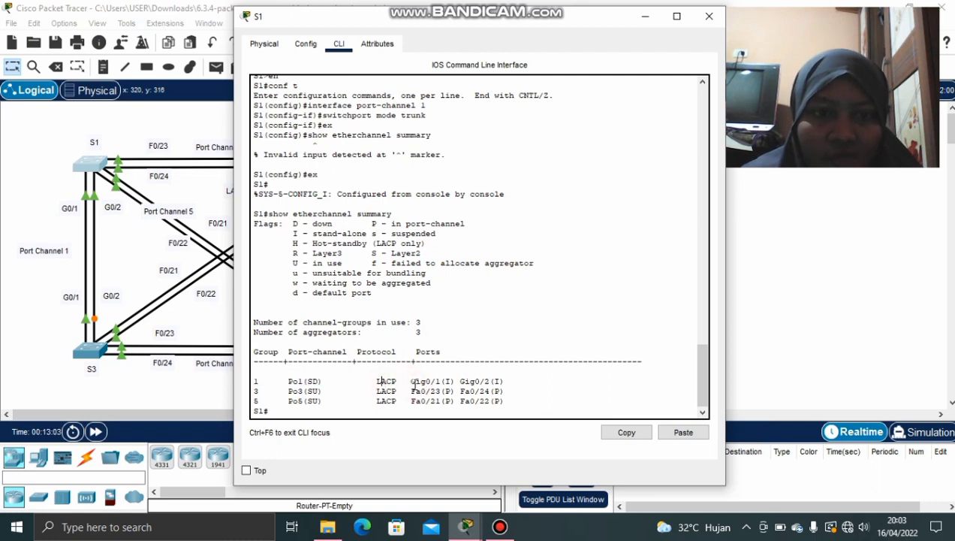
{"action": "left_click", "coordinate": [412, 381]}
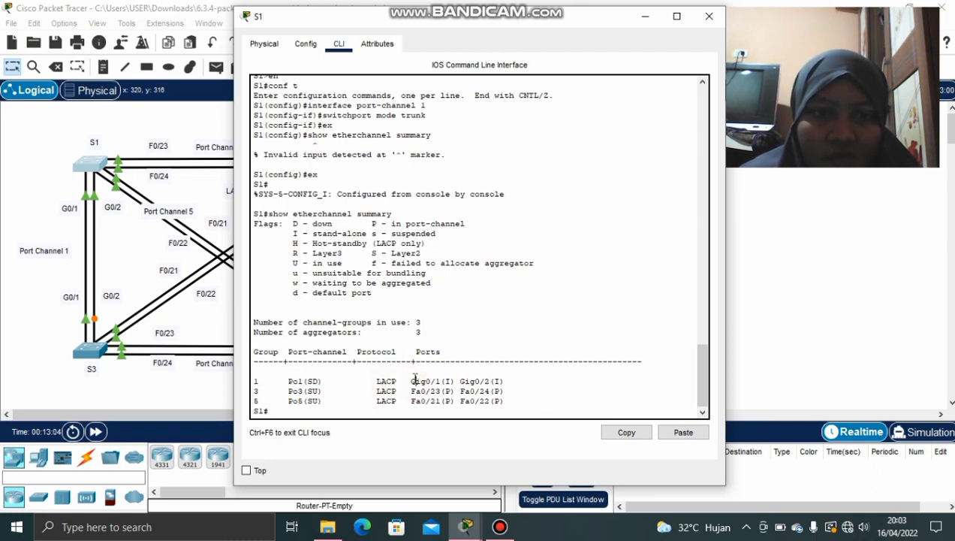
{"action": "left_click", "coordinate": [645, 16]}
{"action": "mouse_move", "coordinate": [467, 524]}
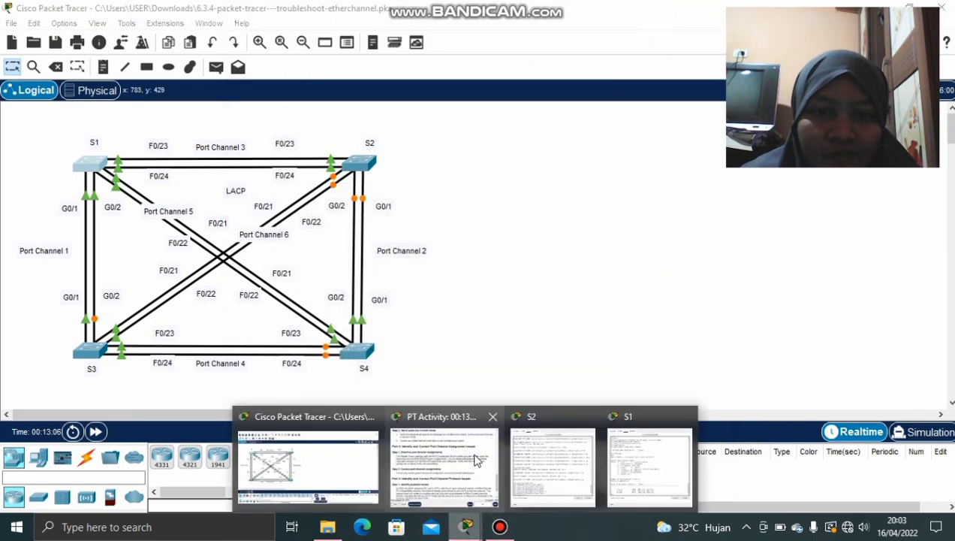
{"action": "left_click", "coordinate": [477, 451]}
{"action": "scroll", "coordinate": [486, 291], "scroll_direction": "down", "scroll_amount": 3}
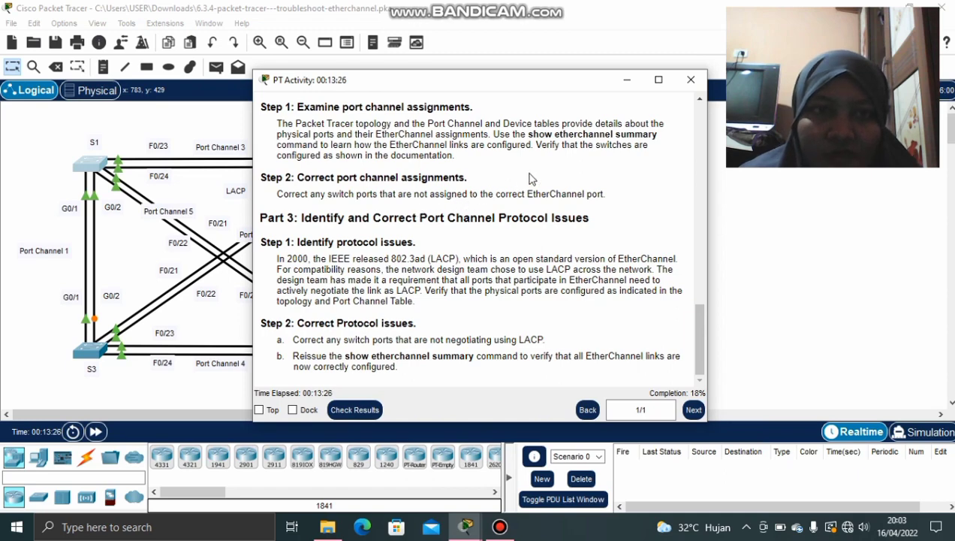
{"action": "left_click", "coordinate": [627, 79]}
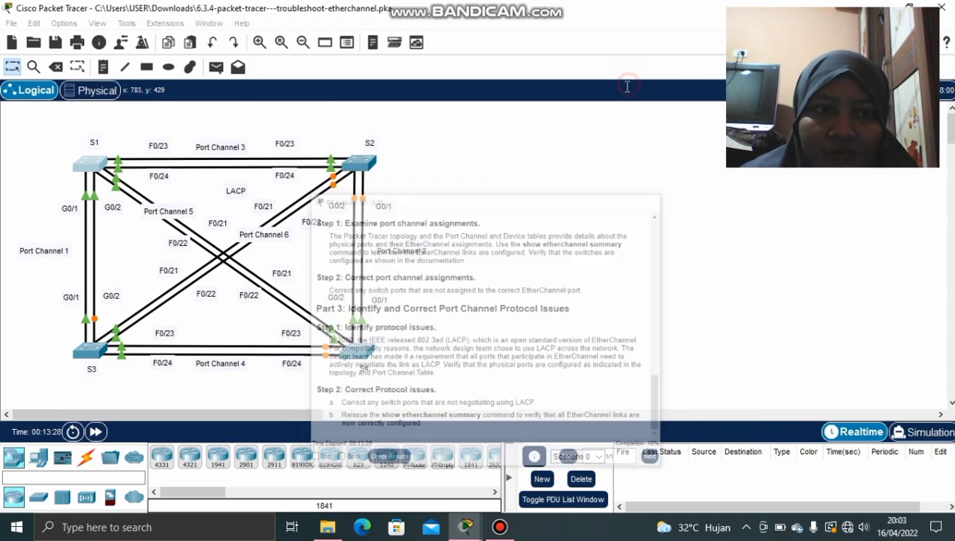
Open switch S4's CLI and enter global configuration mode with enable and config t
{"action": "left_click", "coordinate": [366, 356]}
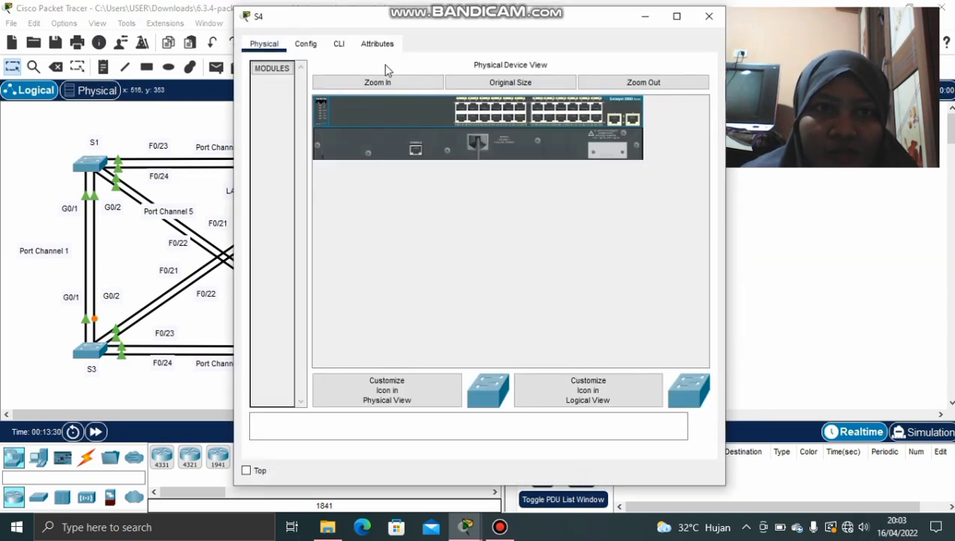
{"action": "left_click", "coordinate": [338, 43]}
{"action": "key", "text": "Return"}
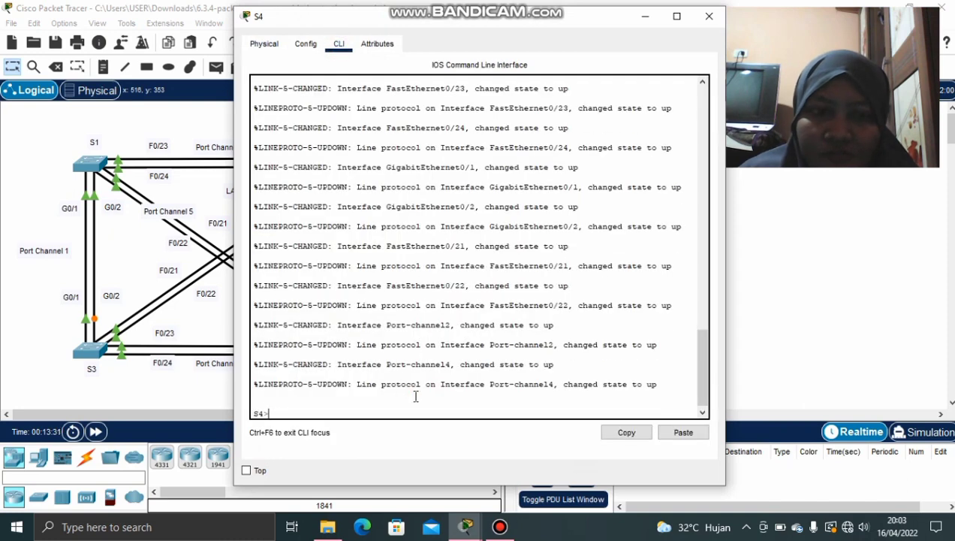
{"action": "type", "text": "enable"}
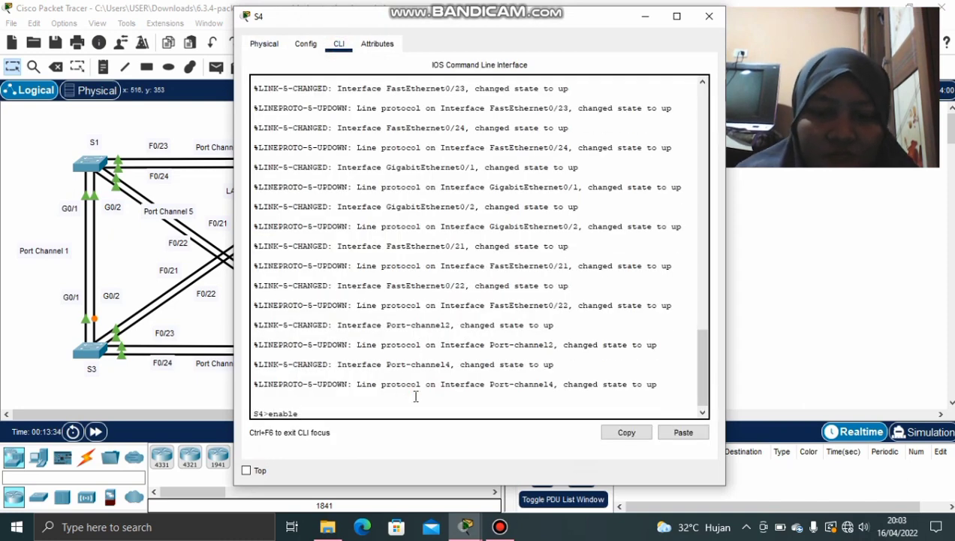
{"action": "key", "text": "Return"}
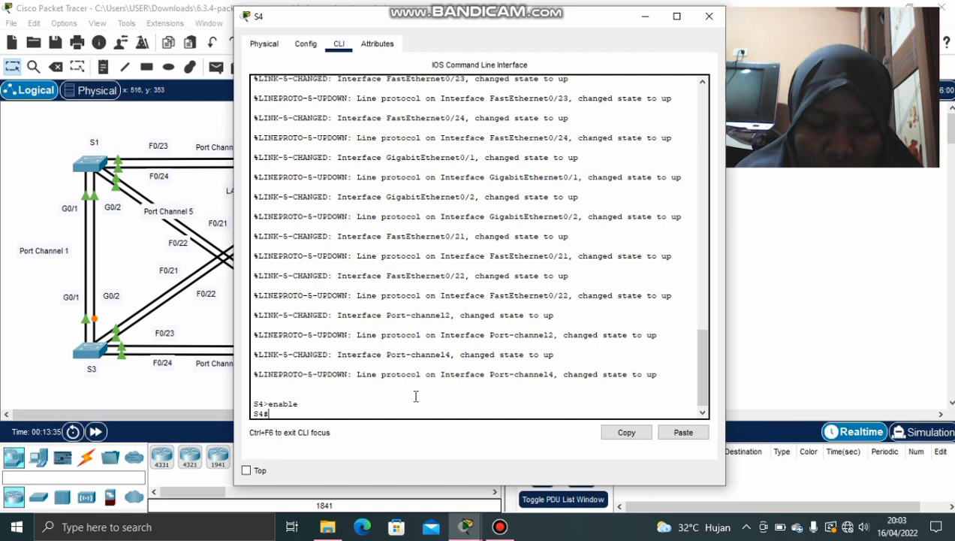
{"action": "type", "text": "config t"}
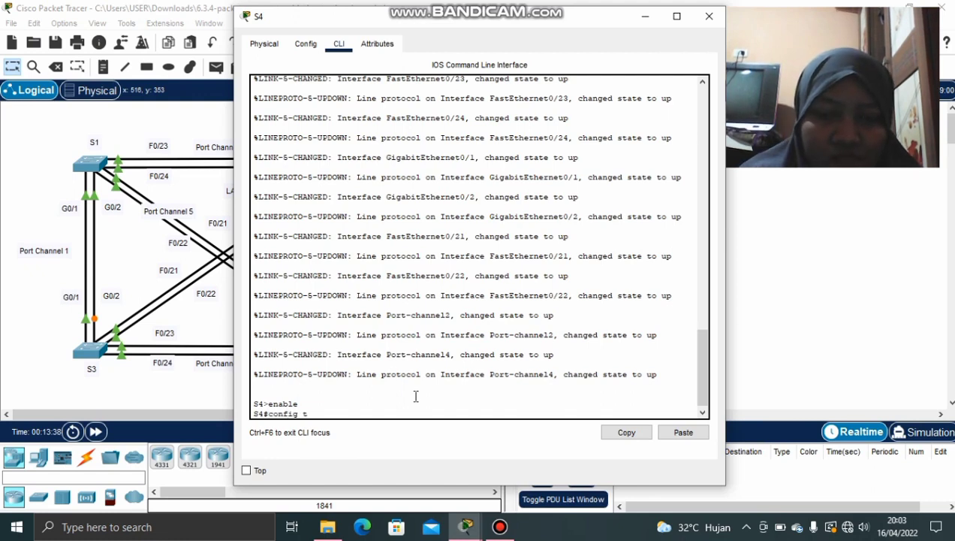
{"action": "key", "text": "Return"}
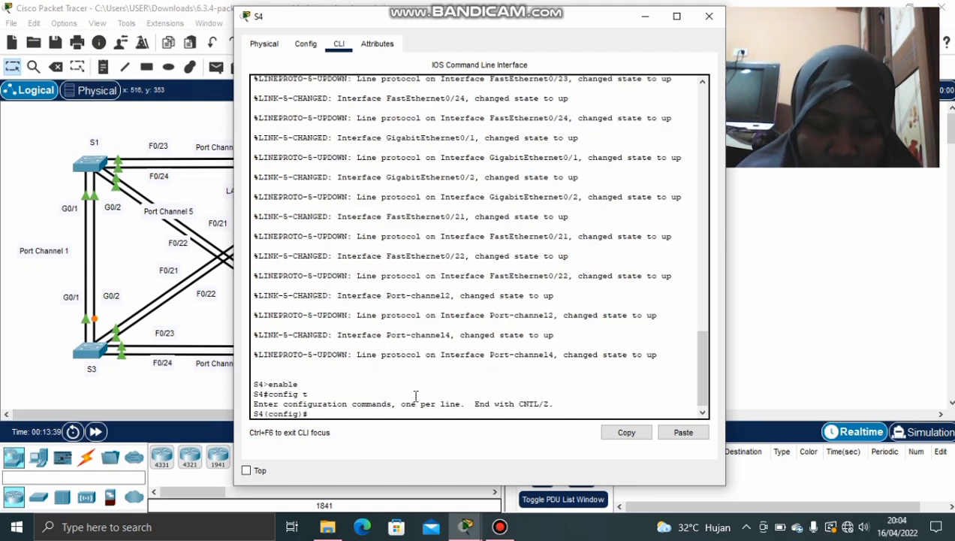
Assign S4's F0/21–22 range to channel-group 5 mode active so Port-channel5 comes up
{"action": "type", "text": "interf"}
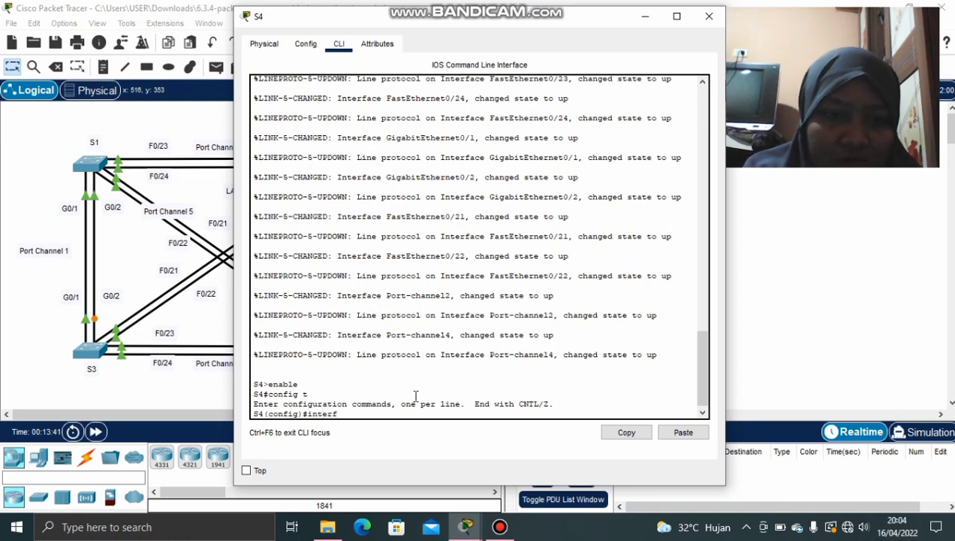
{"action": "type", "text": "ace range"}
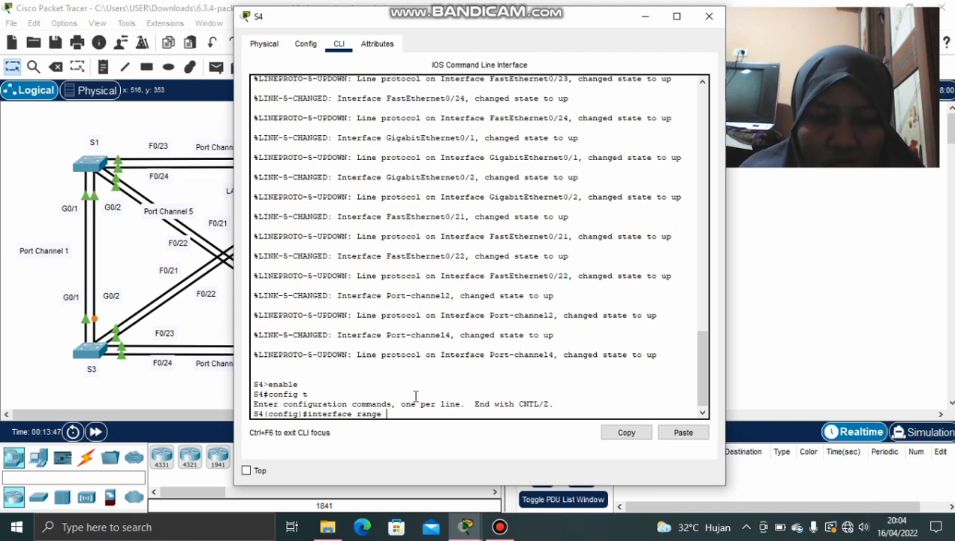
{"action": "type", "text": " f0"}
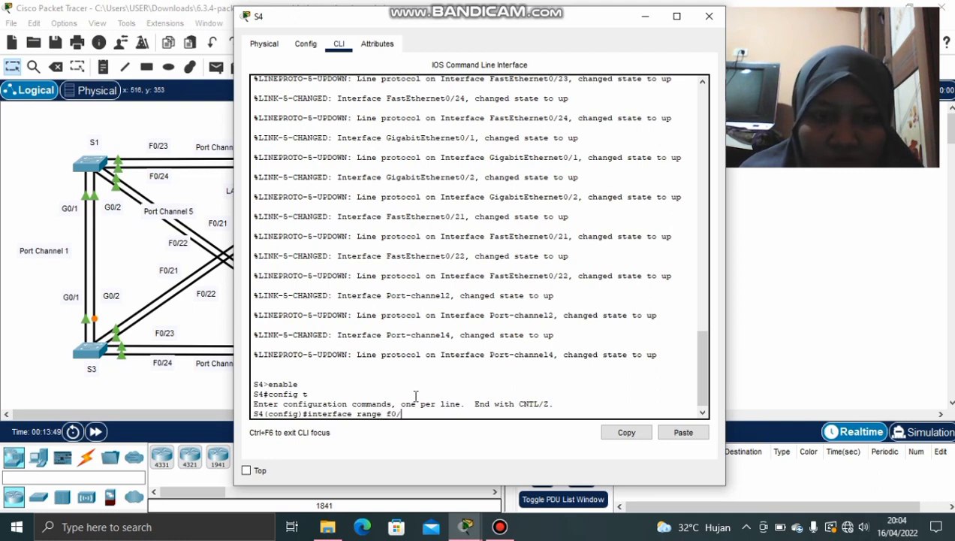
{"action": "type", "text": "/21"}
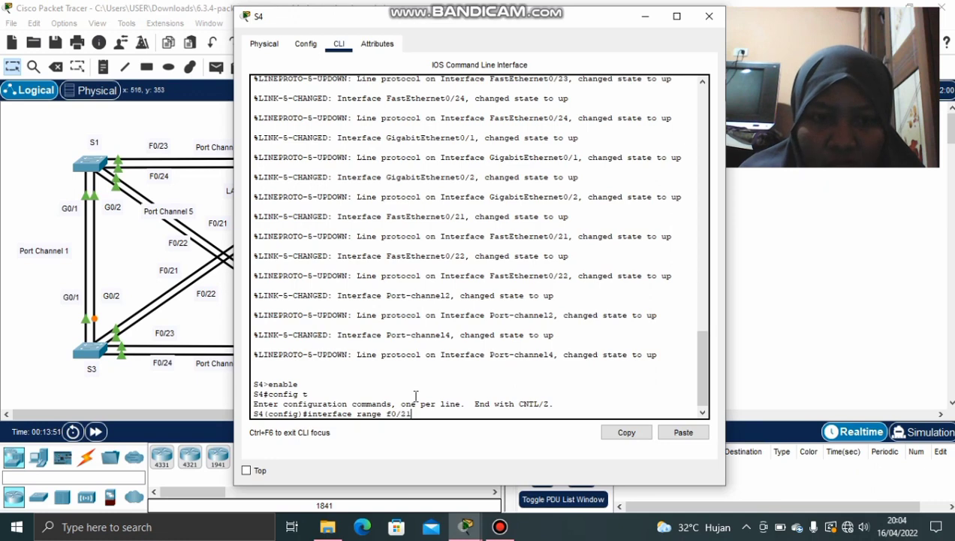
{"action": "type", "text": "-22"}
{"action": "key", "text": "Return"}
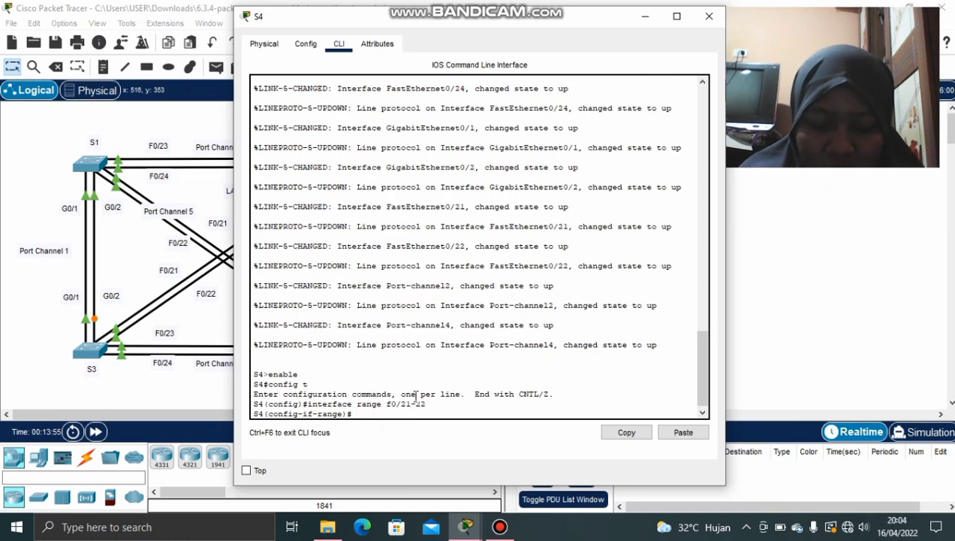
{"action": "type", "text": "channel"}
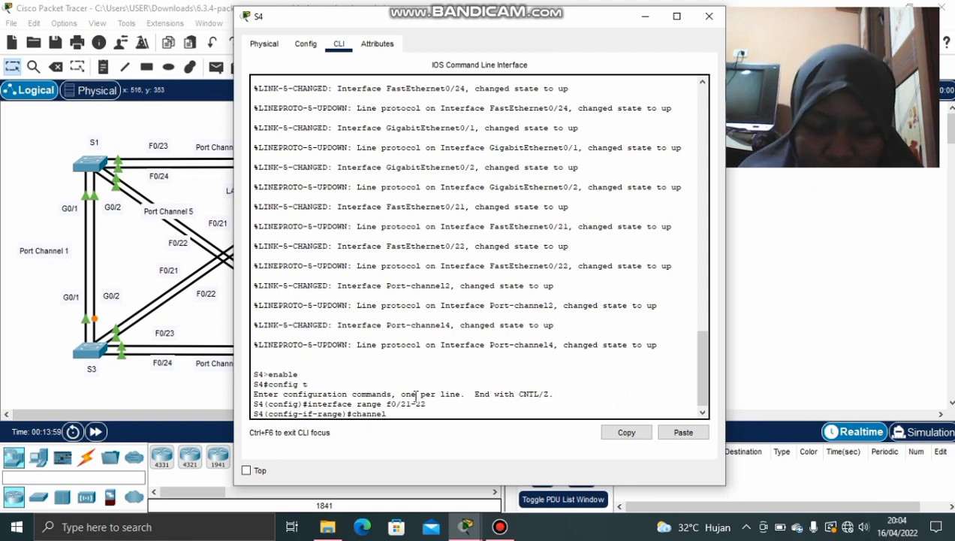
{"action": "type", "text": "-gr"}
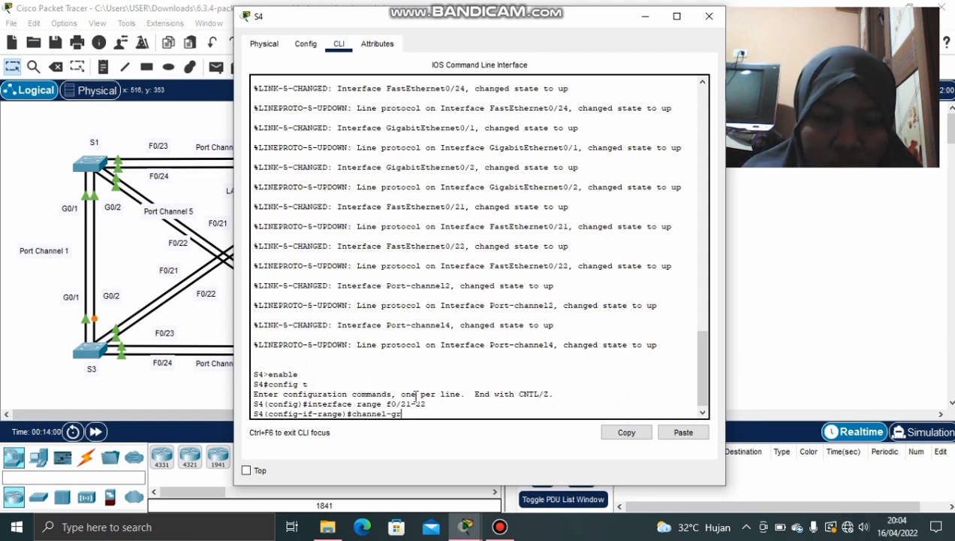
{"action": "type", "text": "oup"}
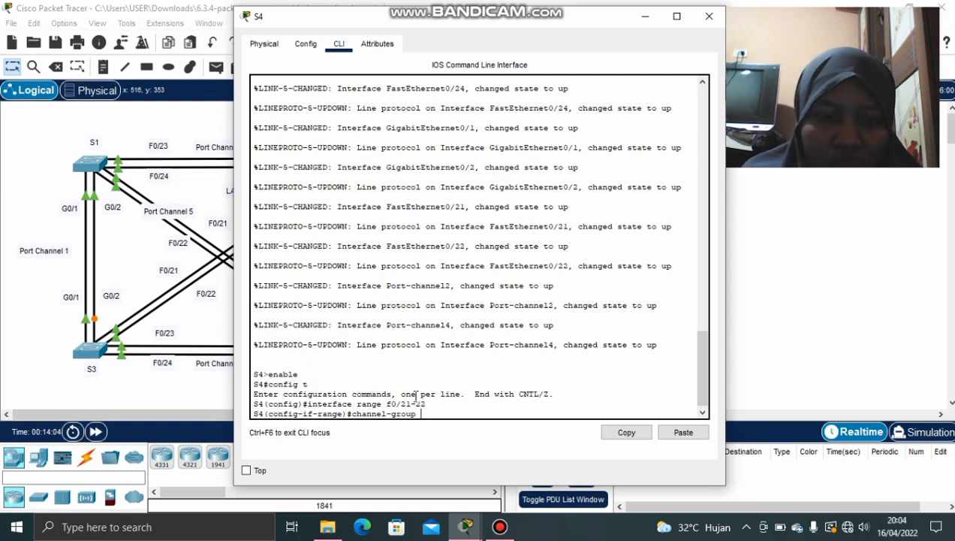
{"action": "type", "text": " 5 m"}
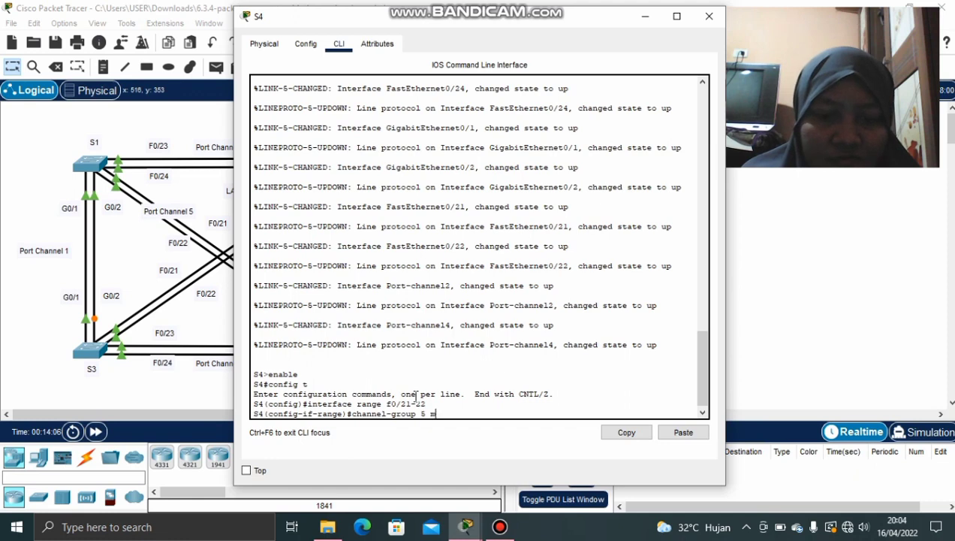
{"action": "type", "text": "ode ac"}
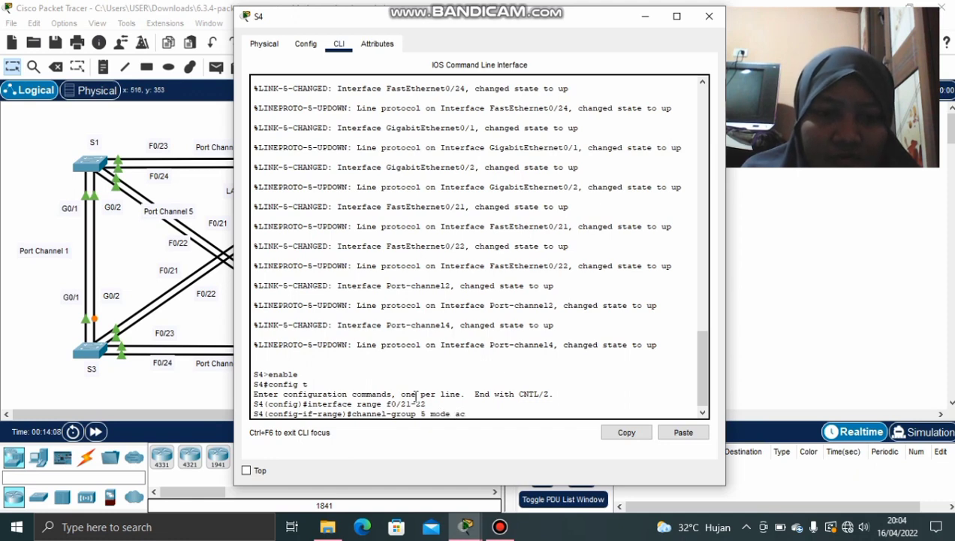
{"action": "type", "text": "tive"}
{"action": "key", "text": "Return"}
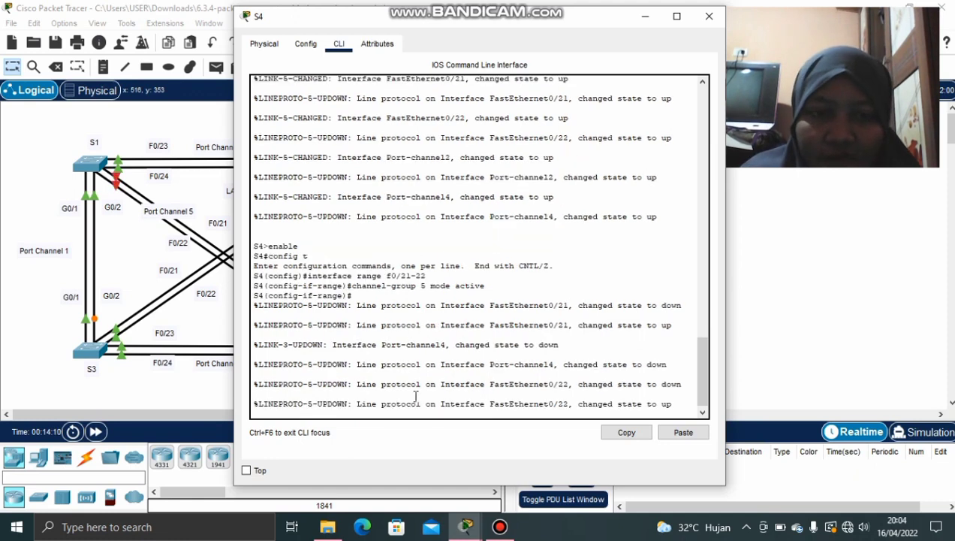
{"action": "key", "text": "Return"}
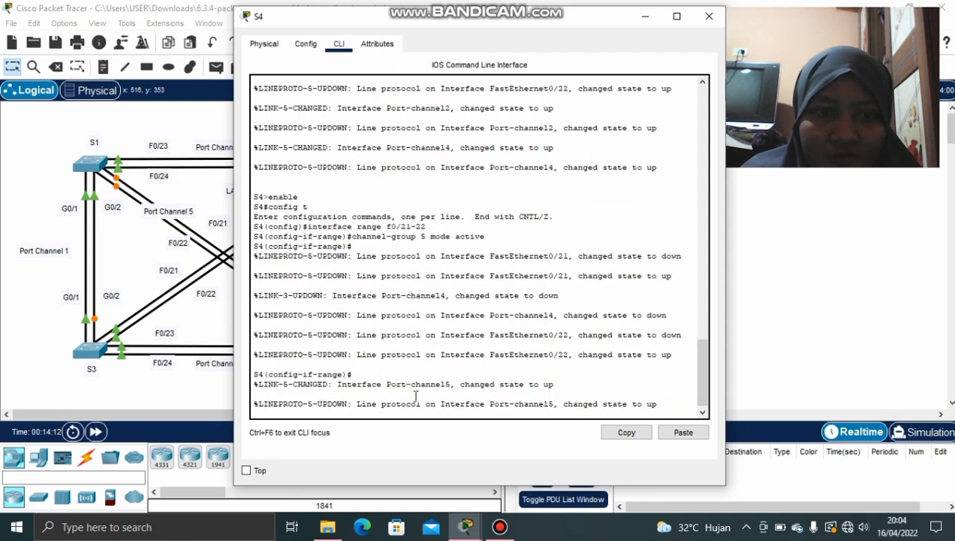
{"action": "key", "text": "Return"}
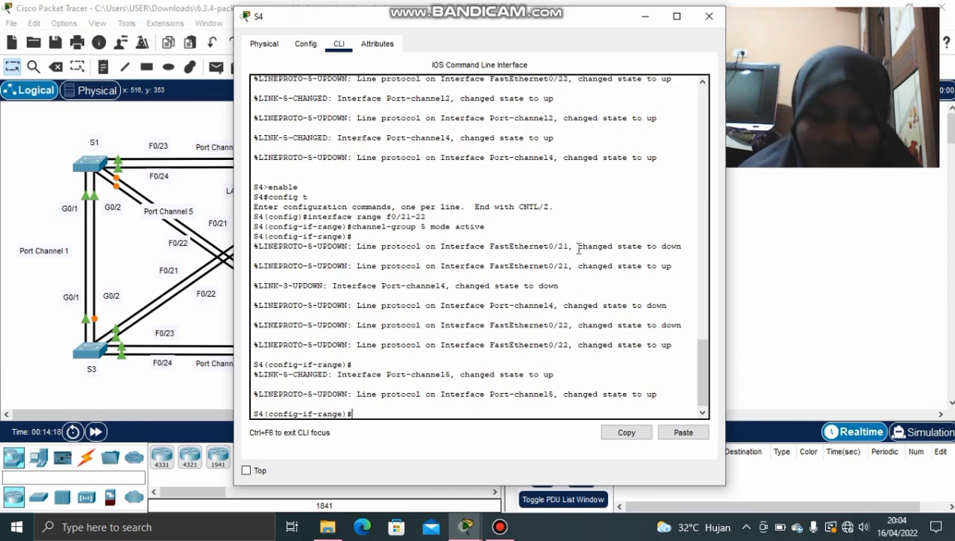
Close S4's window and bring the activity instructions back to review Part 3
{"action": "left_click", "coordinate": [709, 16]}
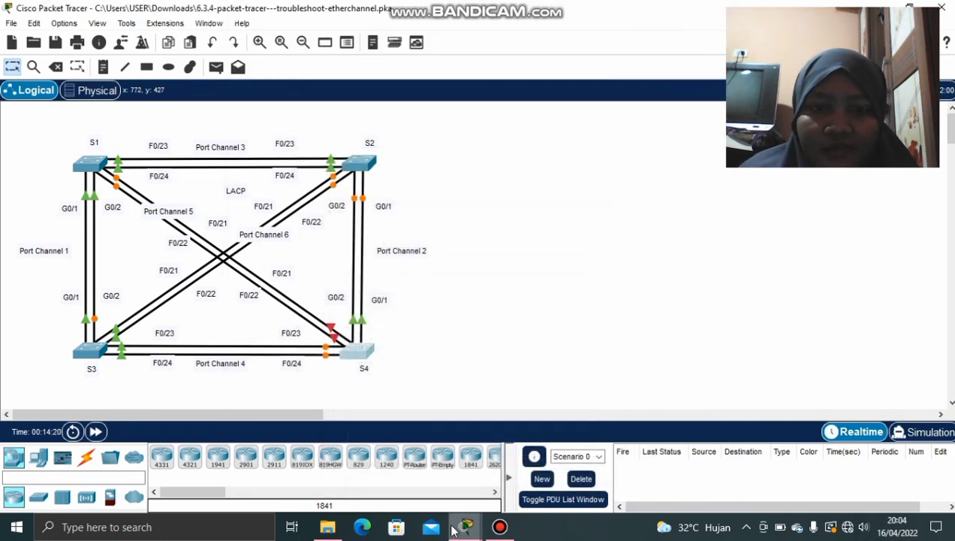
{"action": "mouse_move", "coordinate": [465, 527]}
{"action": "left_click", "coordinate": [417, 451]}
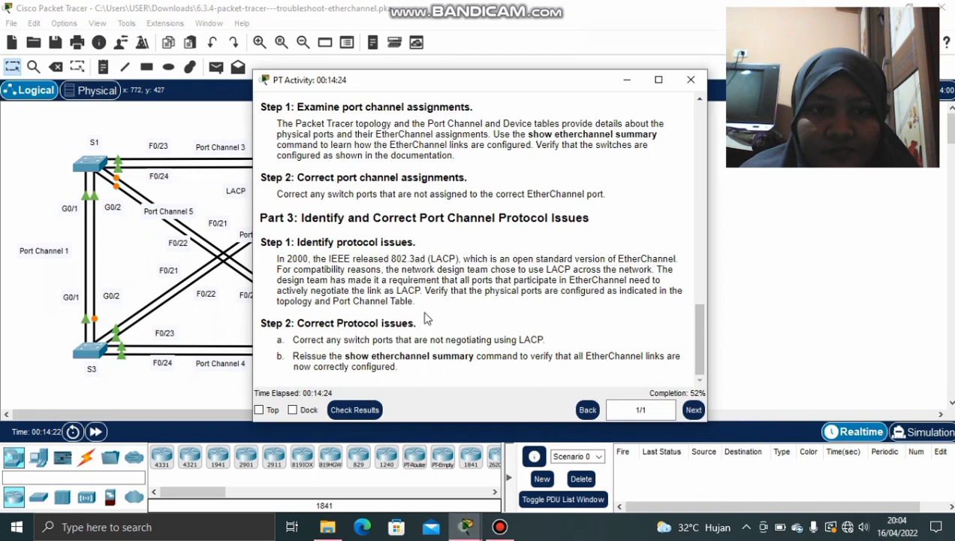
{"action": "scroll", "coordinate": [427, 319], "scroll_direction": "up", "scroll_amount": 3}
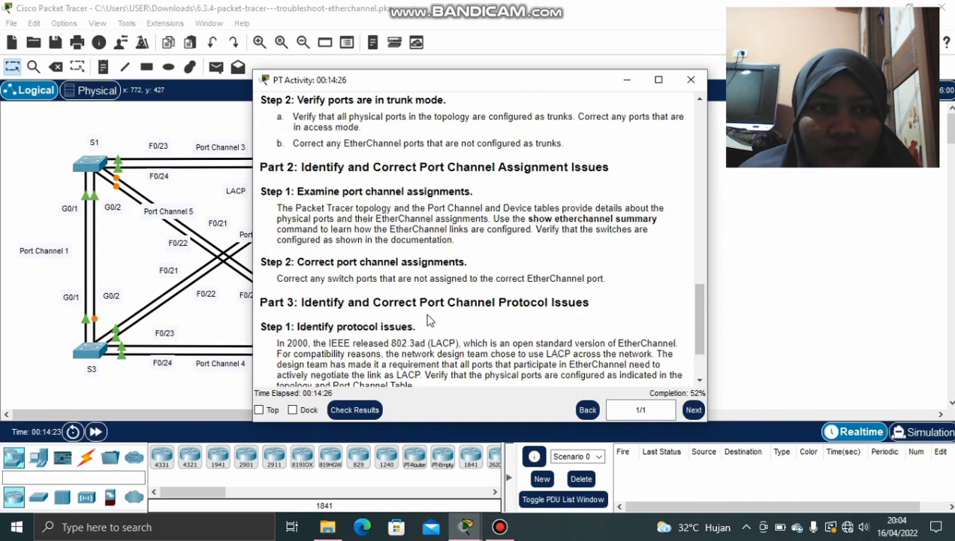
{"action": "scroll", "coordinate": [428, 320], "scroll_direction": "down", "scroll_amount": 3}
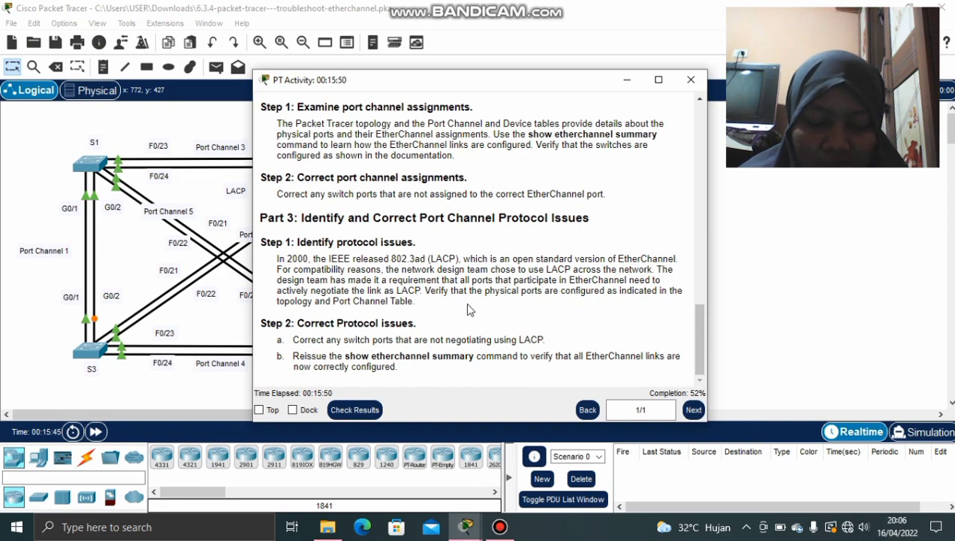
Open switch S3's CLI and enter global configuration mode with enable and conf t
{"action": "left_click", "coordinate": [625, 80]}
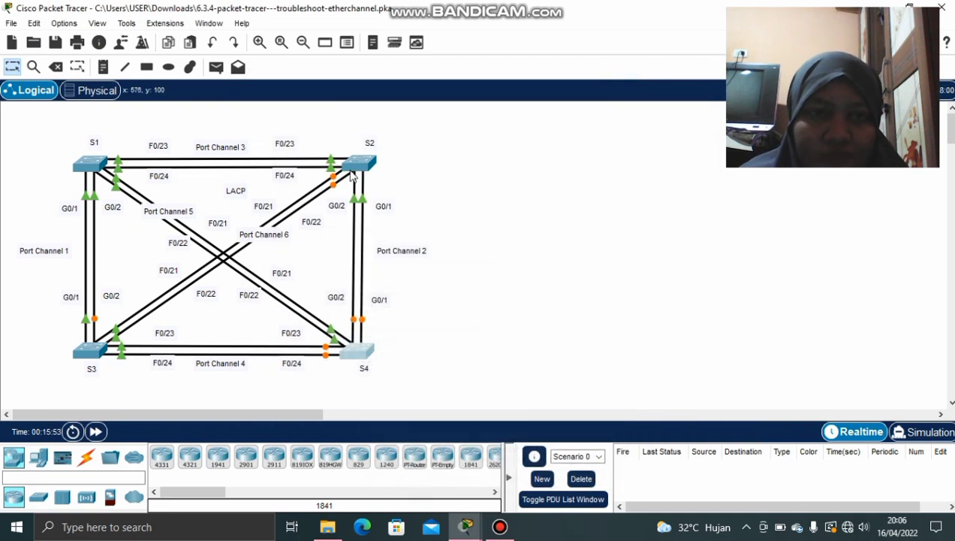
{"action": "left_click", "coordinate": [81, 359]}
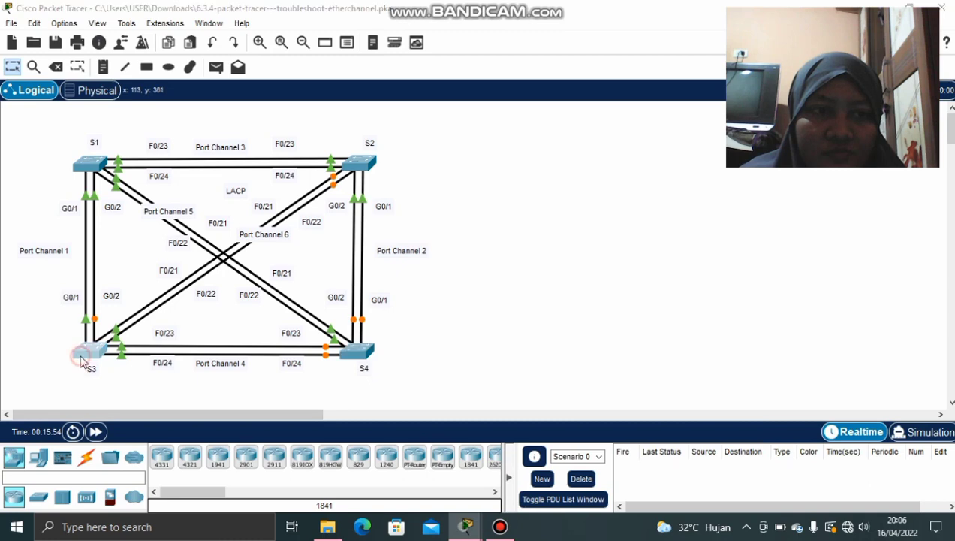
{"action": "left_click", "coordinate": [338, 43]}
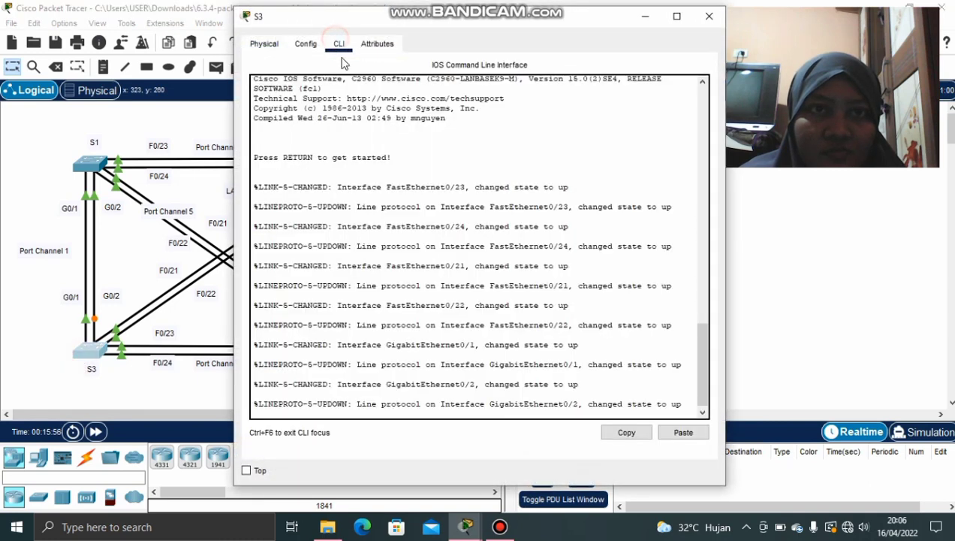
{"action": "left_click", "coordinate": [444, 415]}
{"action": "key", "text": "Return"}
{"action": "type", "text": "e"}
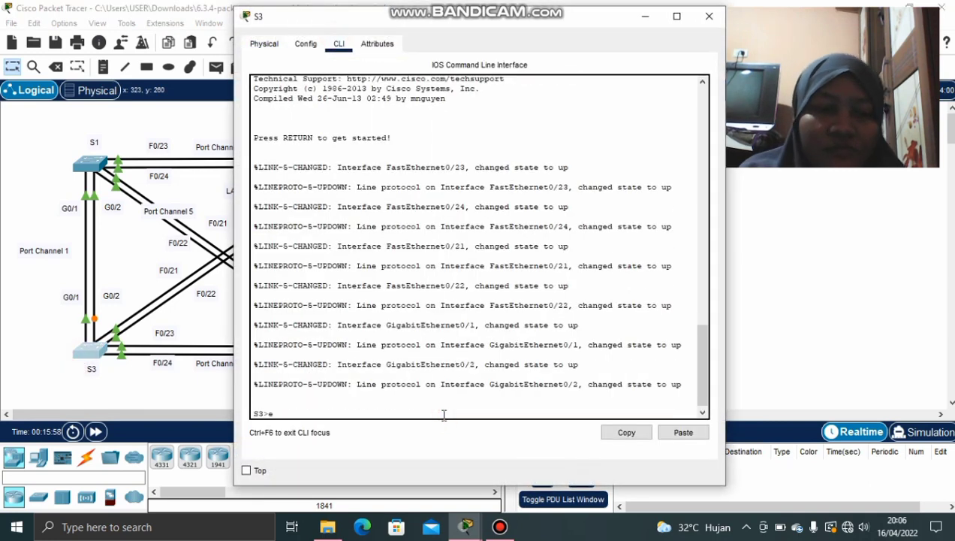
{"action": "type", "text": "nable"}
{"action": "key", "text": "Return"}
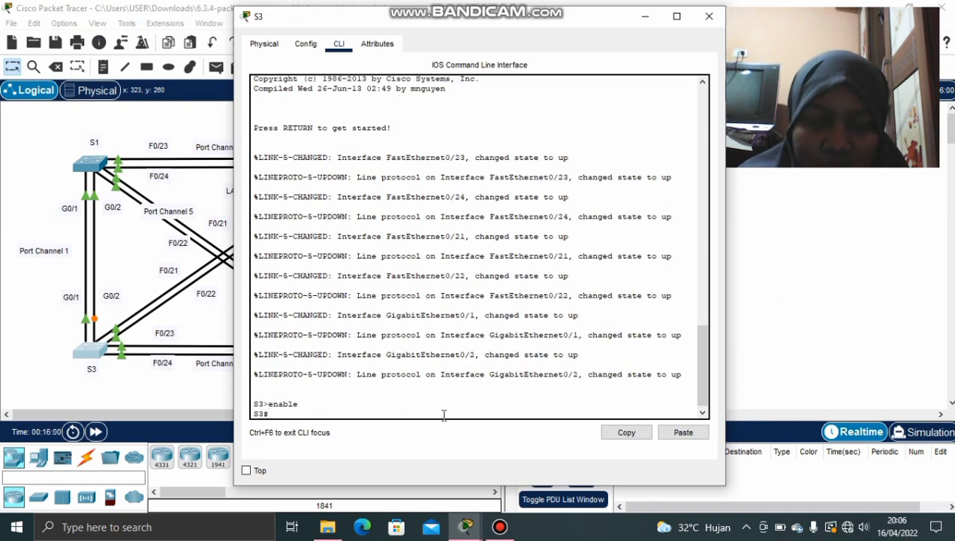
{"action": "type", "text": "co"}
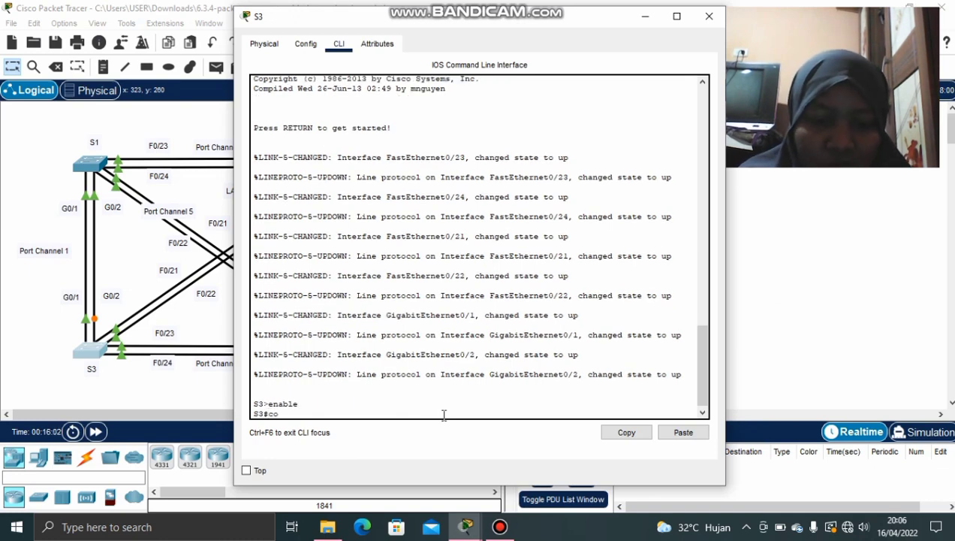
{"action": "type", "text": "nf t"}
{"action": "key", "text": "Return"}
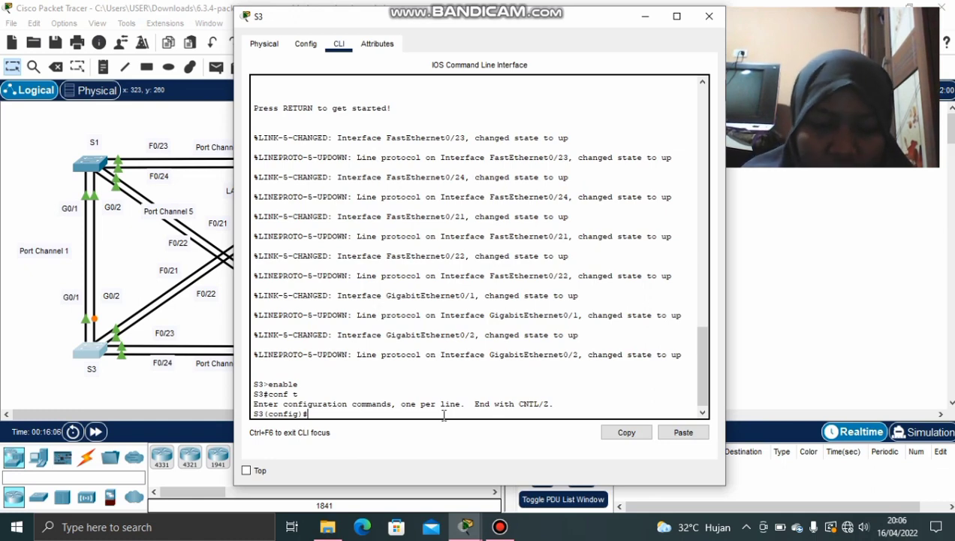
Select S3's interface range G0/1–2, adding the missing 'range' keyword
{"action": "type", "text": "interface"}
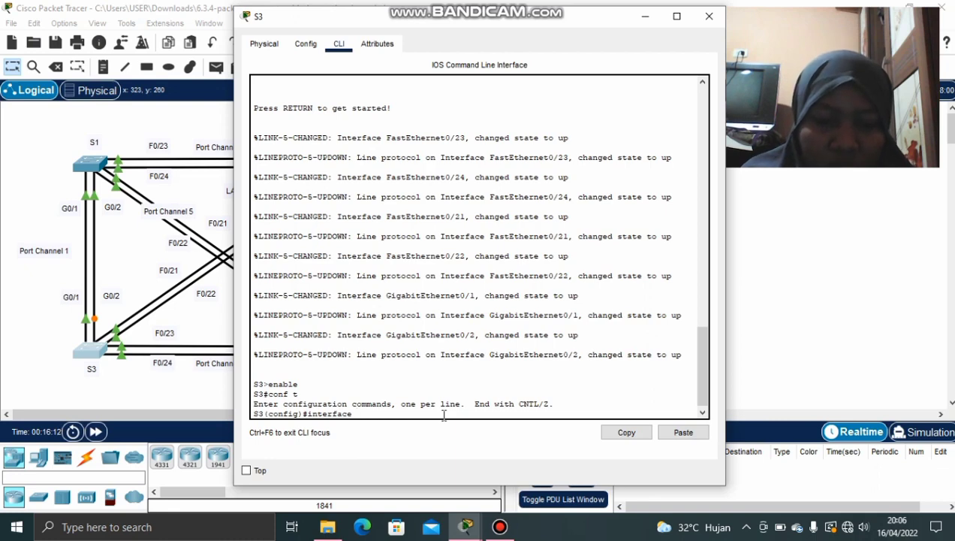
{"action": "type", "text": " g0/"}
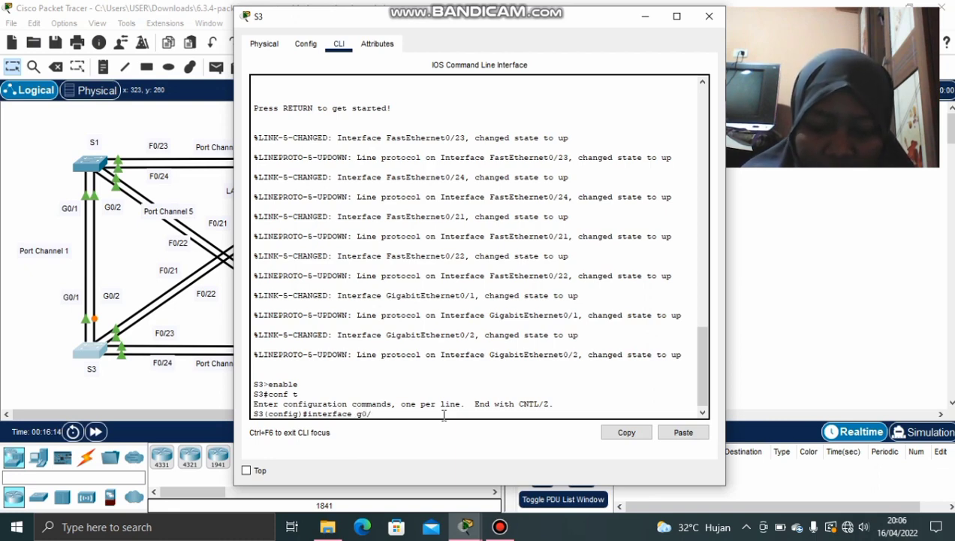
{"action": "type", "text": "1"}
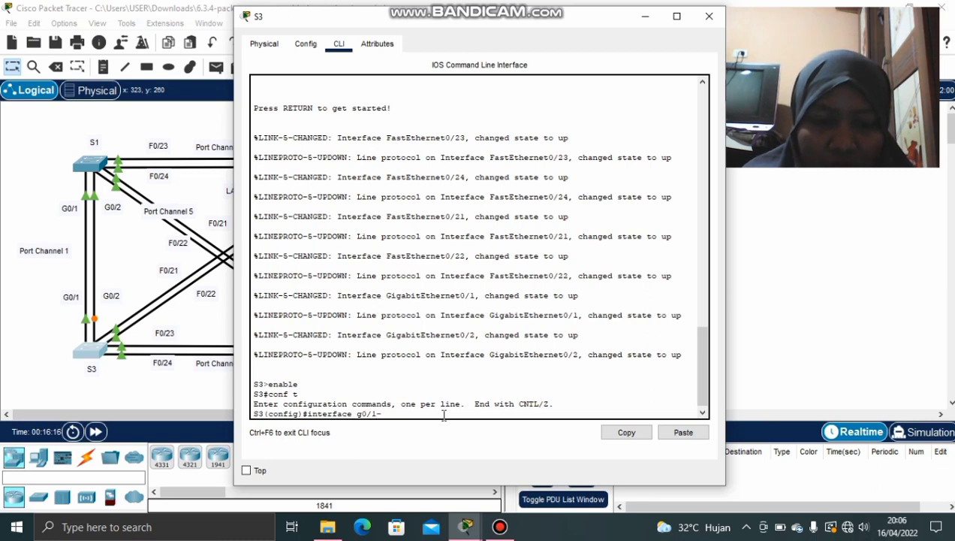
{"action": "type", "text": "-2"}
{"action": "key", "text": "Return"}
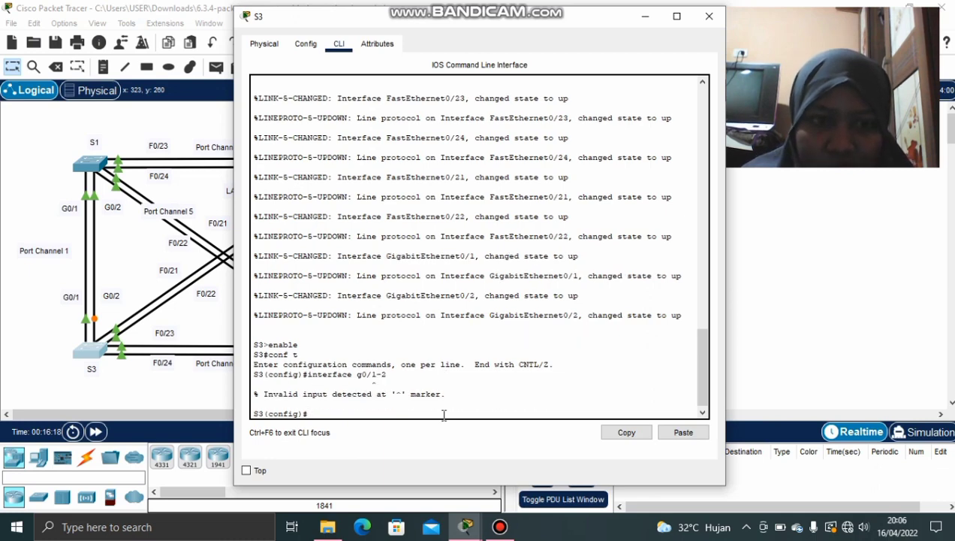
{"action": "key", "text": "Up"}
{"action": "key", "text": "Left"}
{"action": "key", "text": "Left"}
{"action": "key", "text": "Left"}
{"action": "key", "text": "Left"}
{"action": "key", "text": "Left"}
{"action": "key", "text": "Left"}
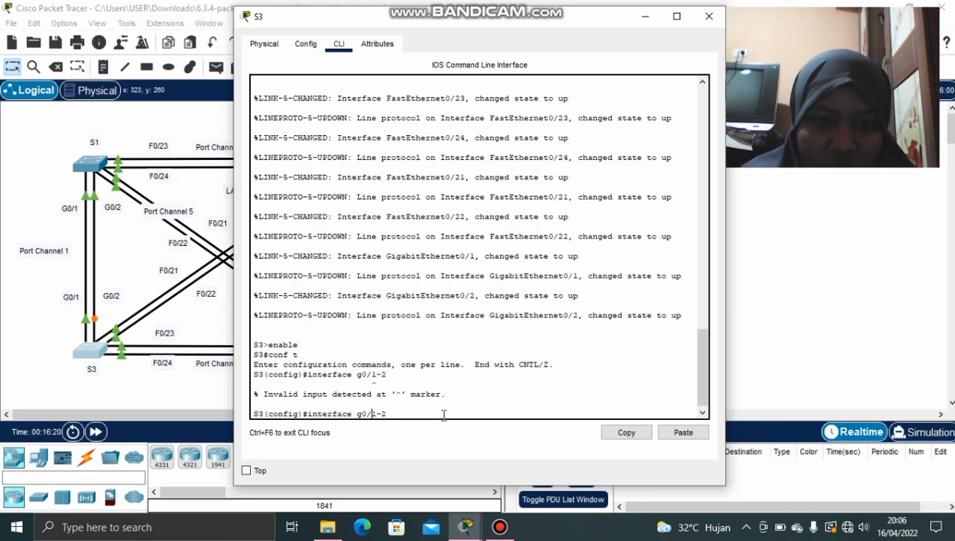
{"action": "type", "text": "range"}
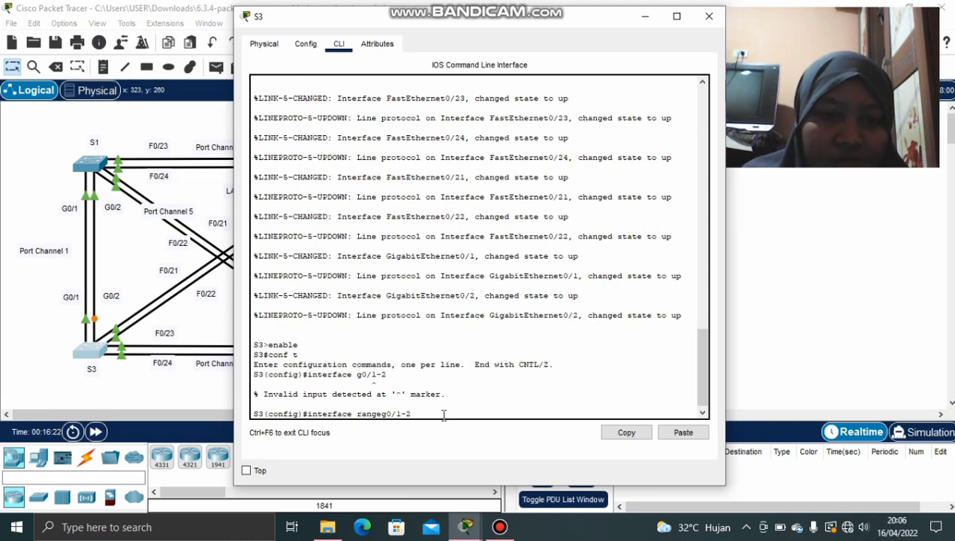
{"action": "key", "text": "Return"}
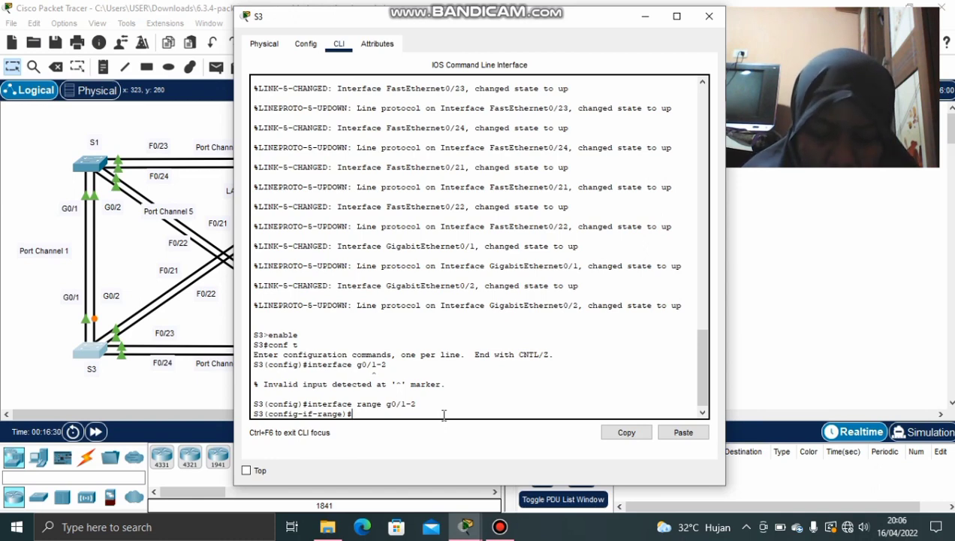
Run 'no channel-group', then 'channel-group 1 mode active' on G0/1–2
{"action": "type", "text": "n"}
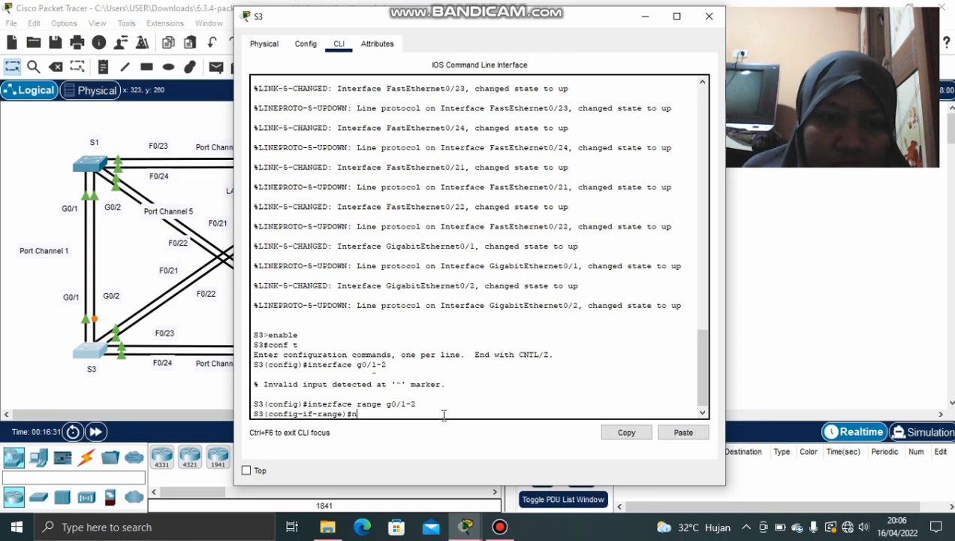
{"action": "type", "text": "o cha"}
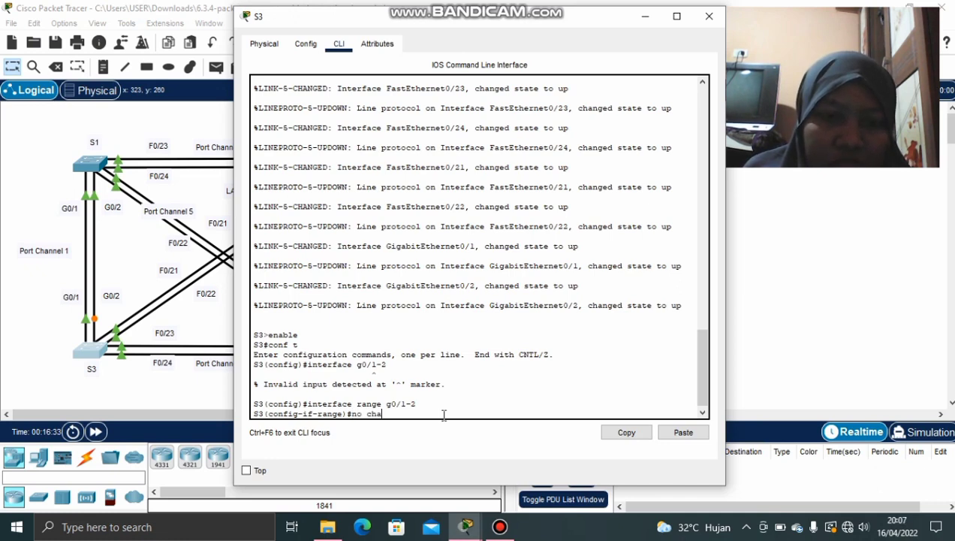
{"action": "type", "text": "nnel-"}
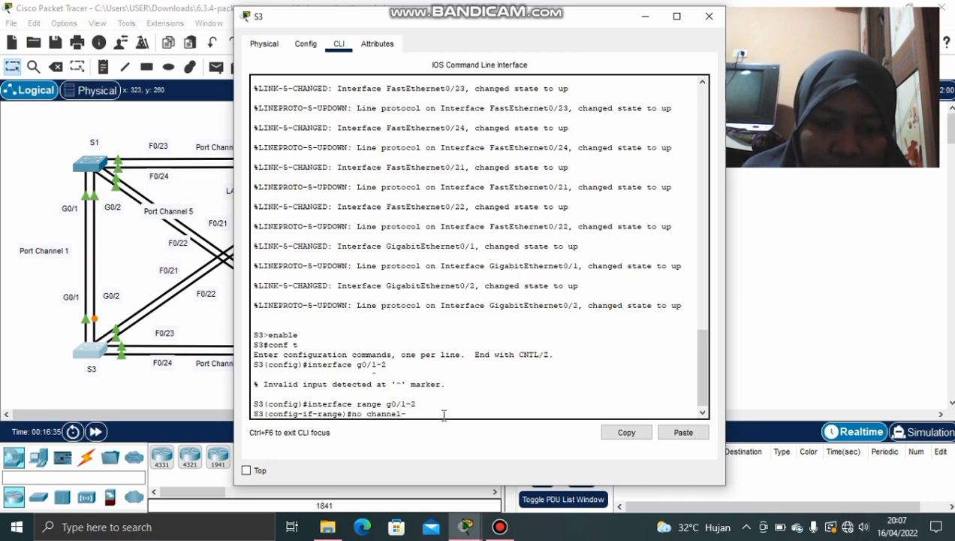
{"action": "type", "text": "goru"}
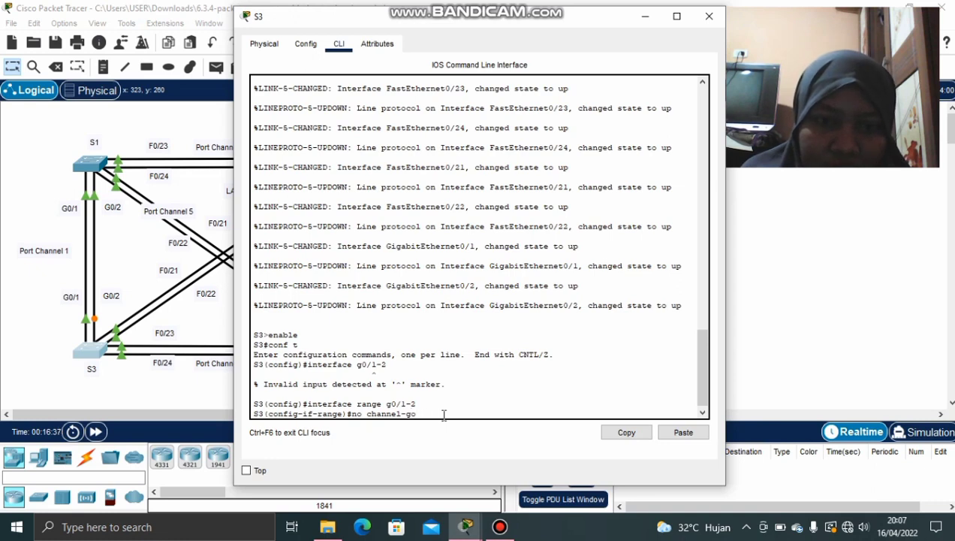
{"action": "key", "text": "BackSpace"}
{"action": "key", "text": "BackSpace"}
{"action": "type", "text": "grou"}
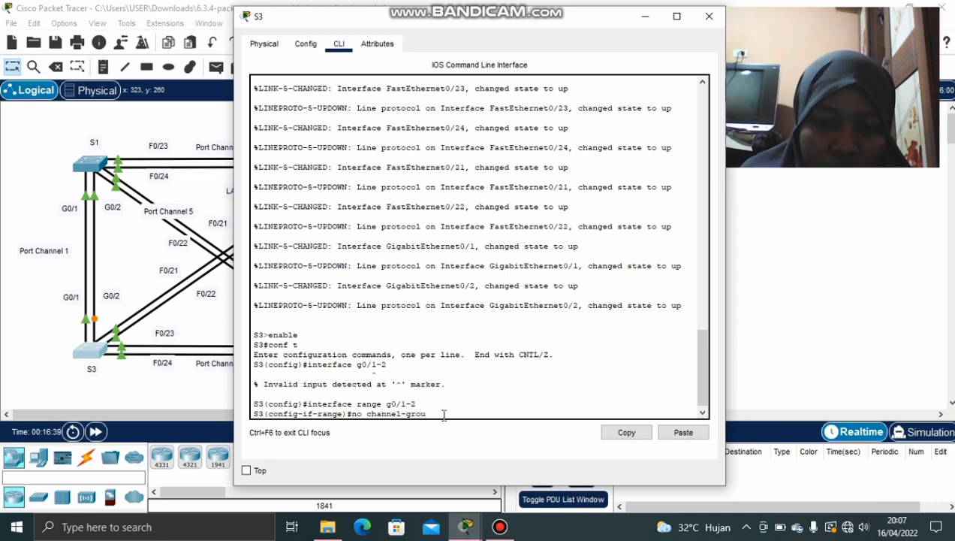
{"action": "type", "text": "p"}
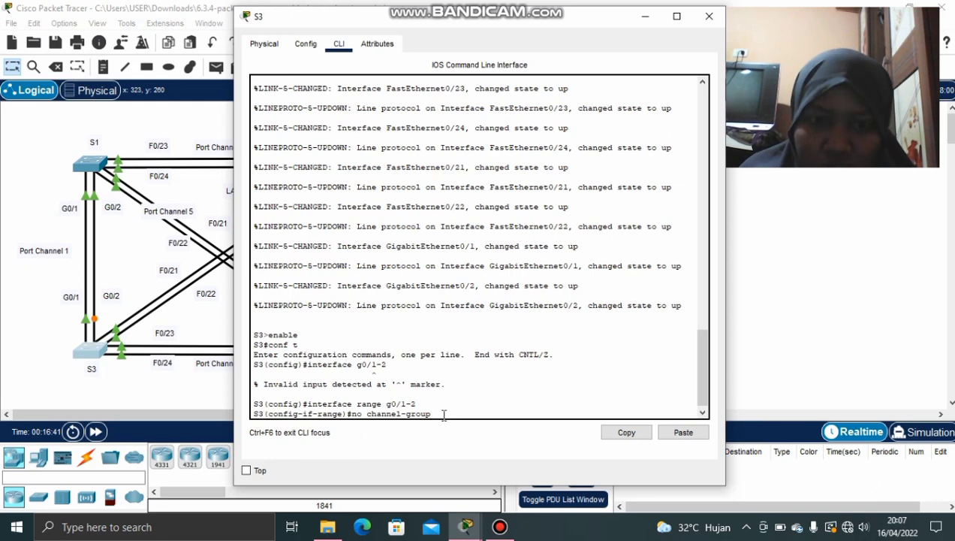
{"action": "key", "text": "Return"}
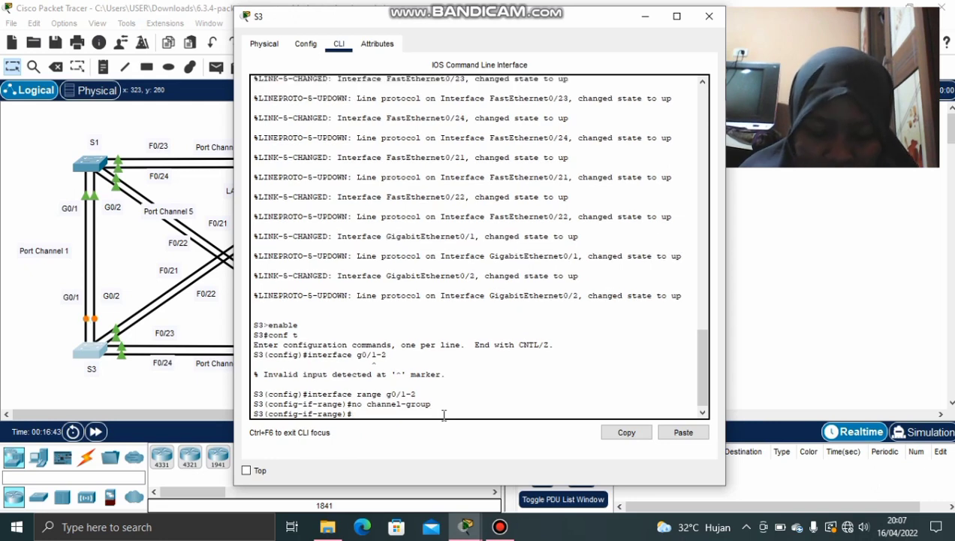
{"action": "type", "text": "c"}
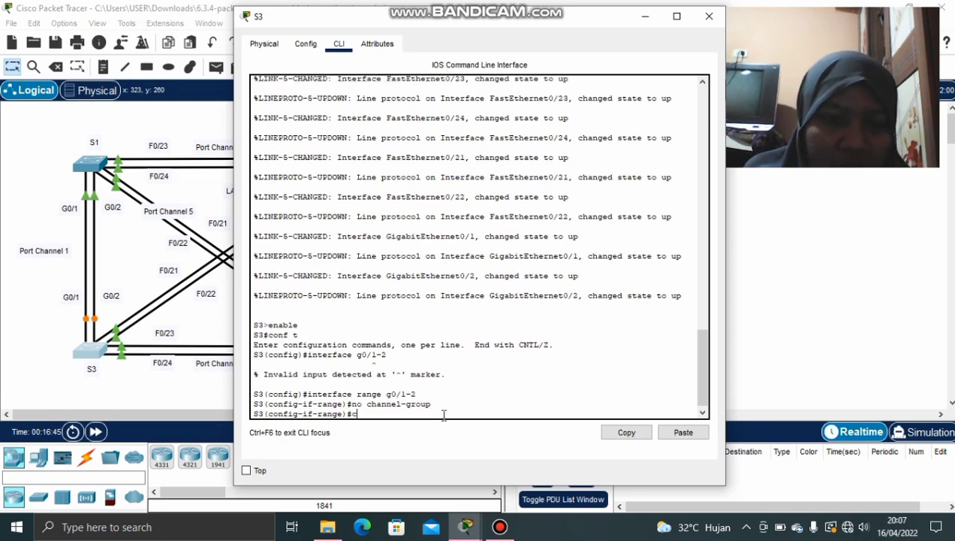
{"action": "type", "text": "hannel"}
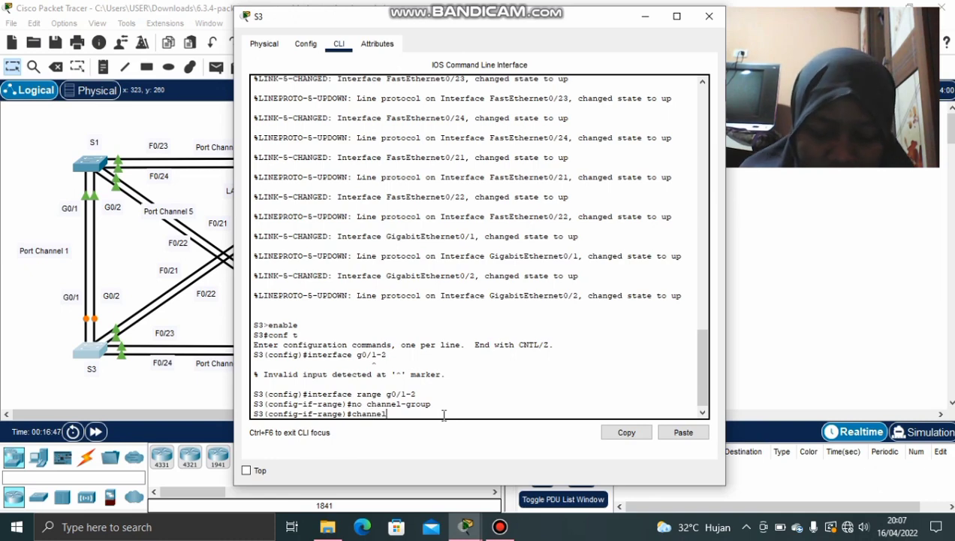
{"action": "type", "text": "-gro"}
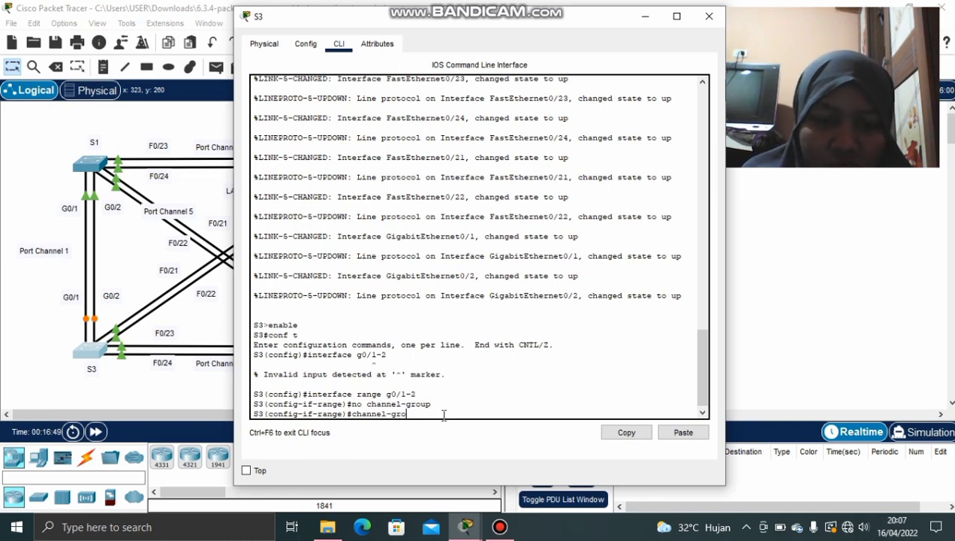
{"action": "type", "text": "up"}
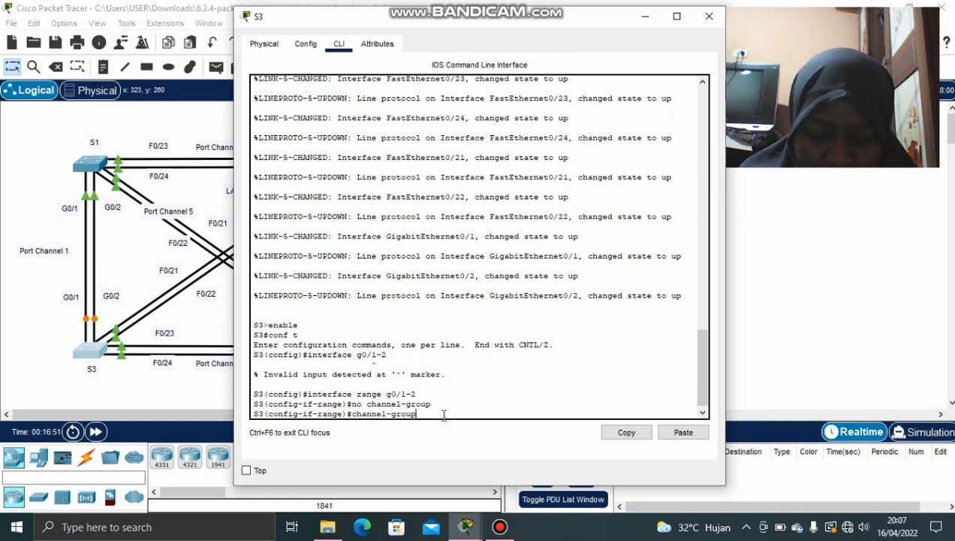
{"action": "type", "text": " 1"}
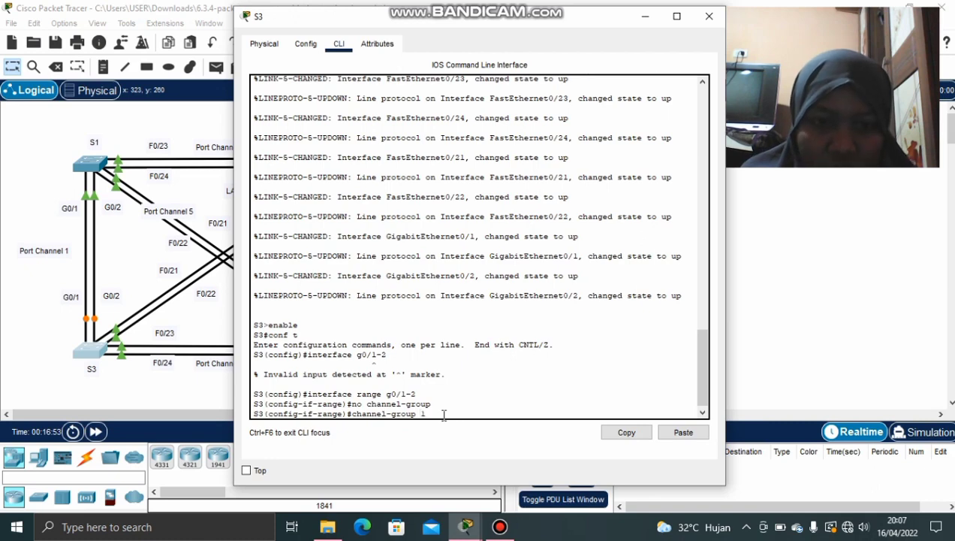
{"action": "type", "text": " mode"}
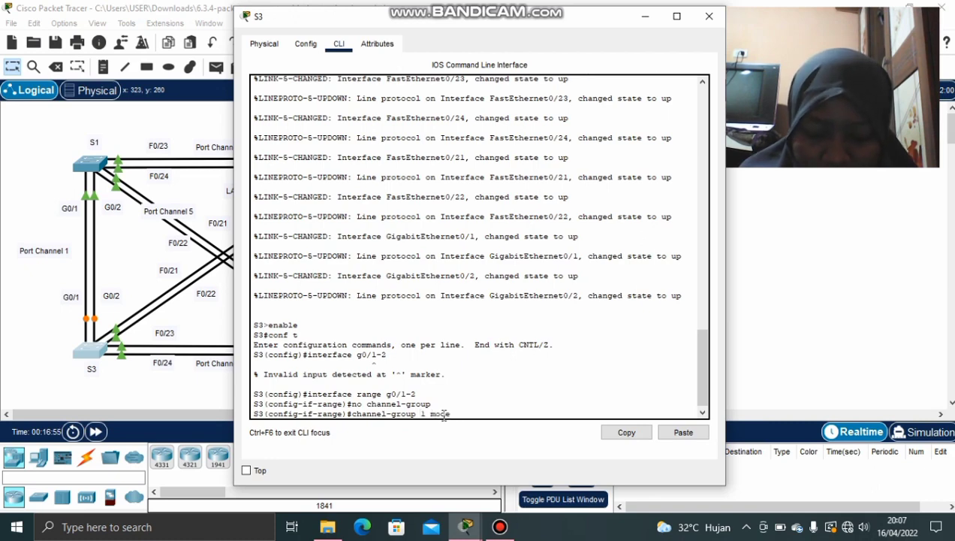
{"action": "type", "text": " a"}
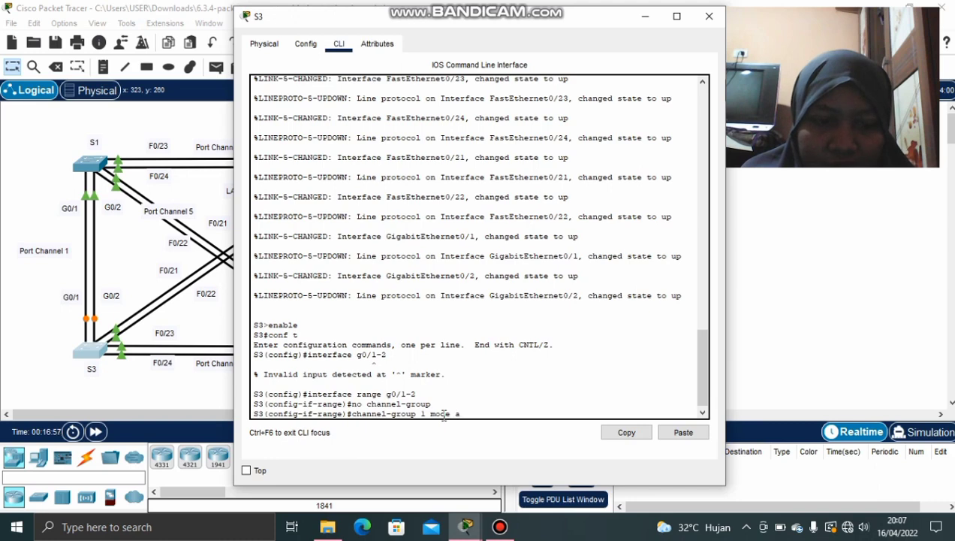
{"action": "type", "text": "ctive"}
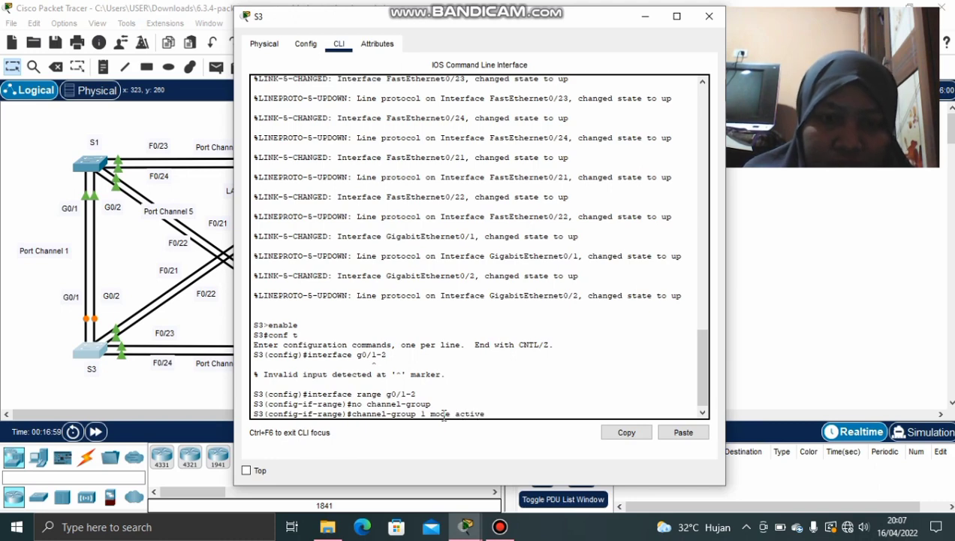
{"action": "key", "text": "Return"}
{"action": "key", "text": "Return"}
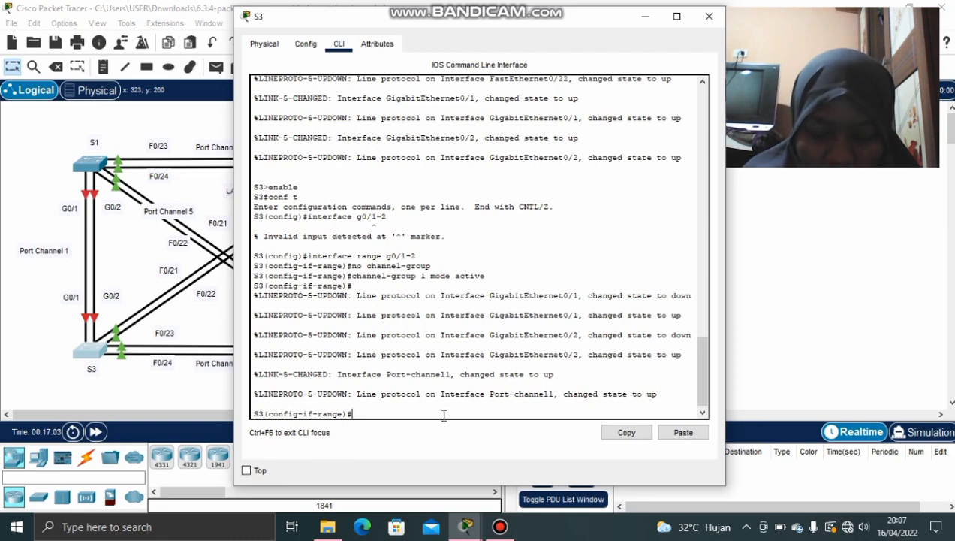
Remove S3's F0/21–22 from their old group and add them to channel-group 6 mode active
{"action": "type", "text": "inter"}
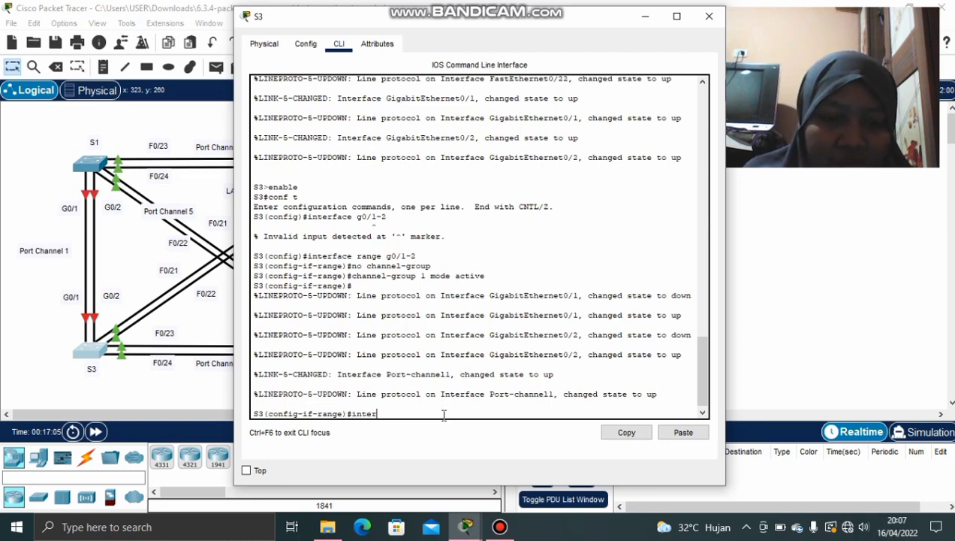
{"action": "type", "text": "face range"}
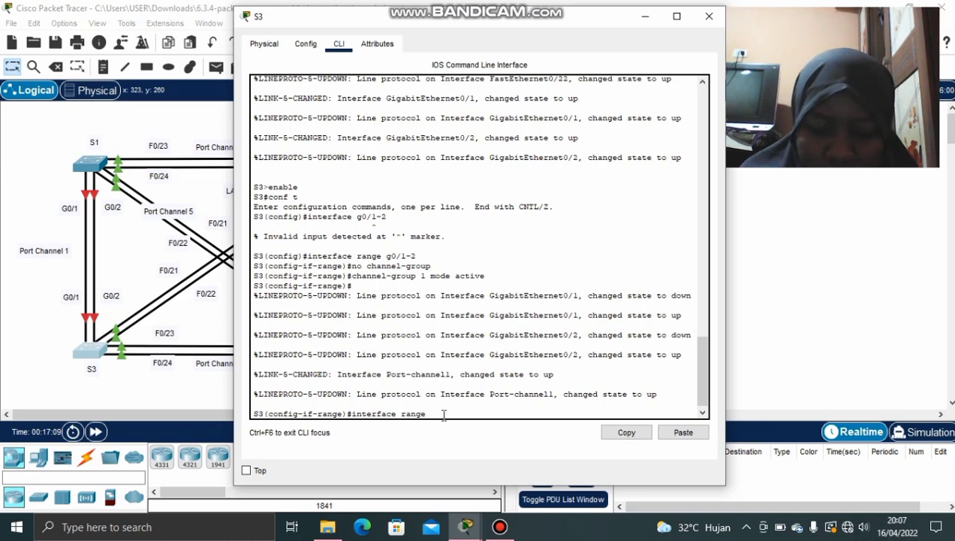
{"action": "type", "text": " f0"}
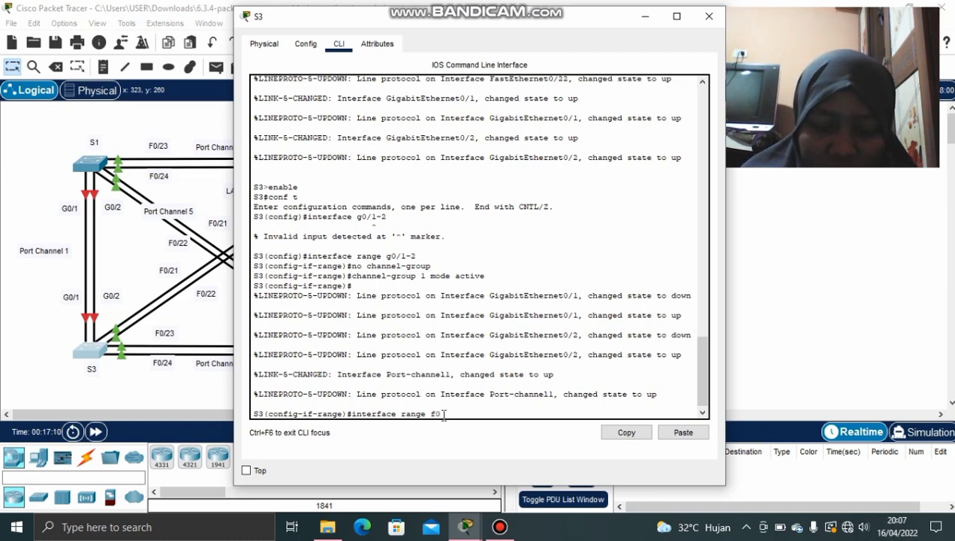
{"action": "type", "text": "/3"}
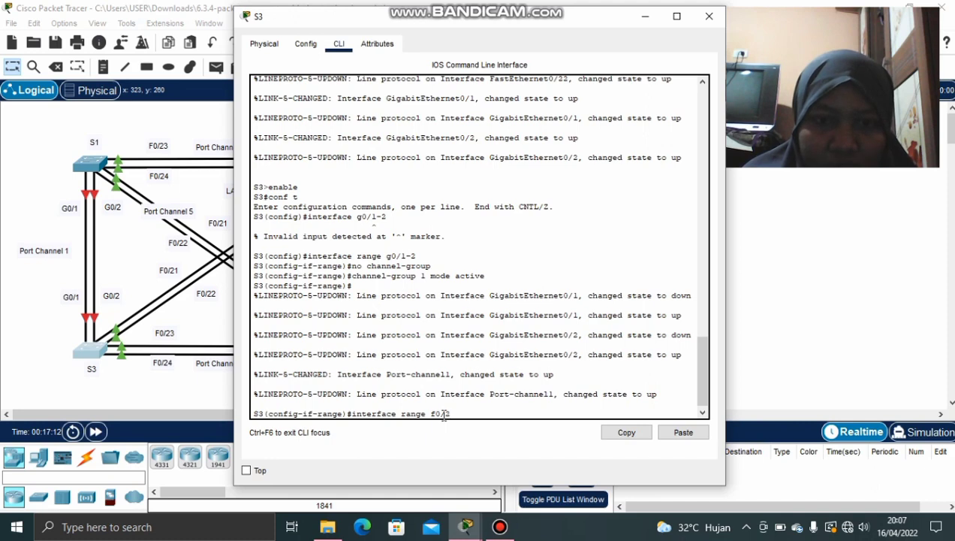
{"action": "type", "text": "1"}
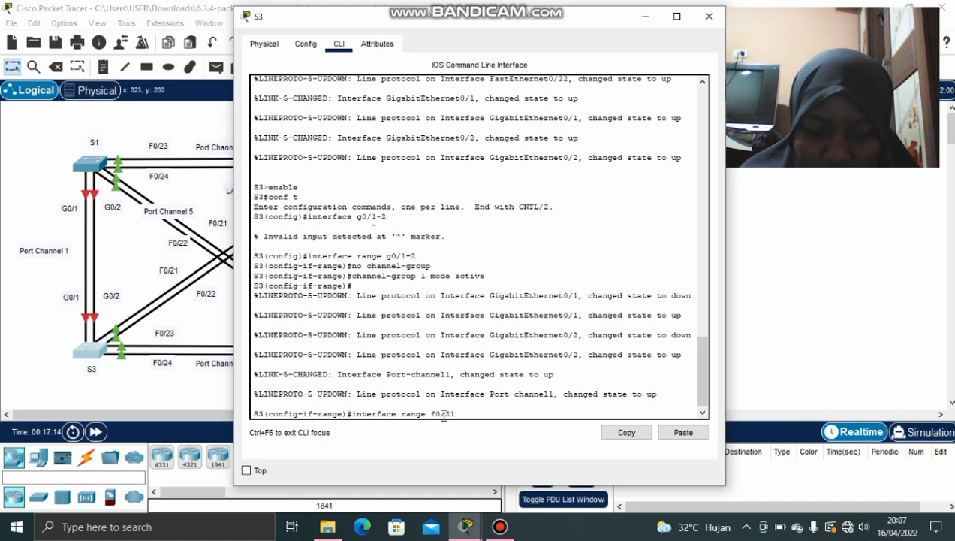
{"action": "type", "text": "-22"}
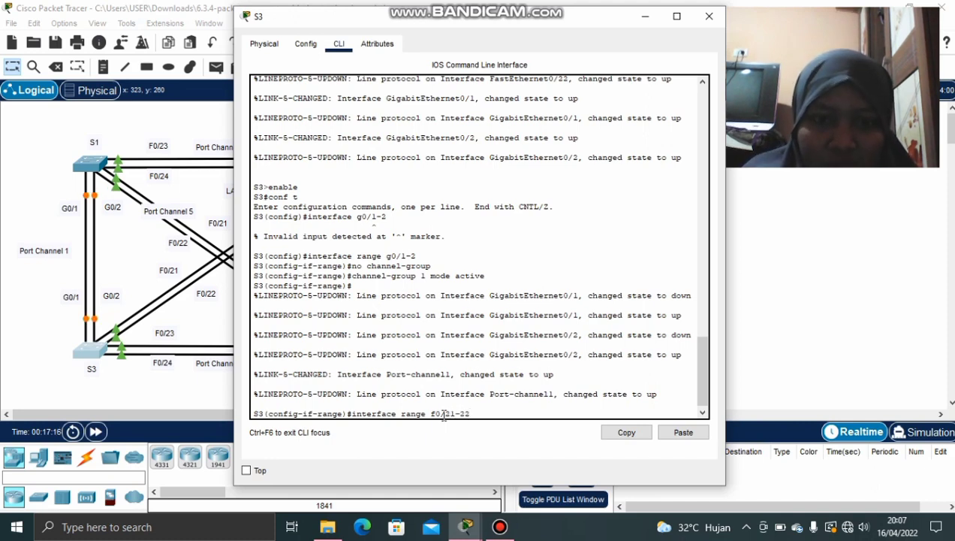
{"action": "key", "text": "Return"}
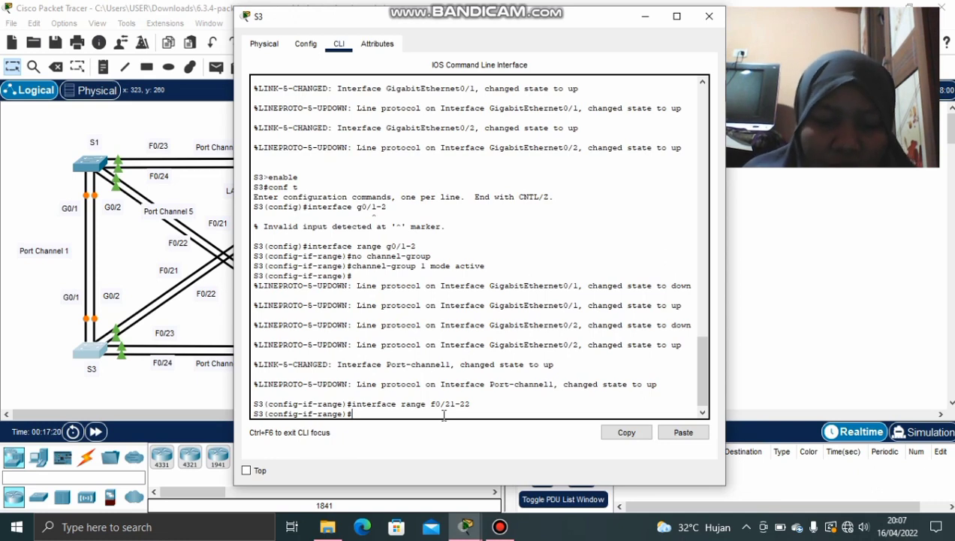
{"action": "type", "text": "no chann"}
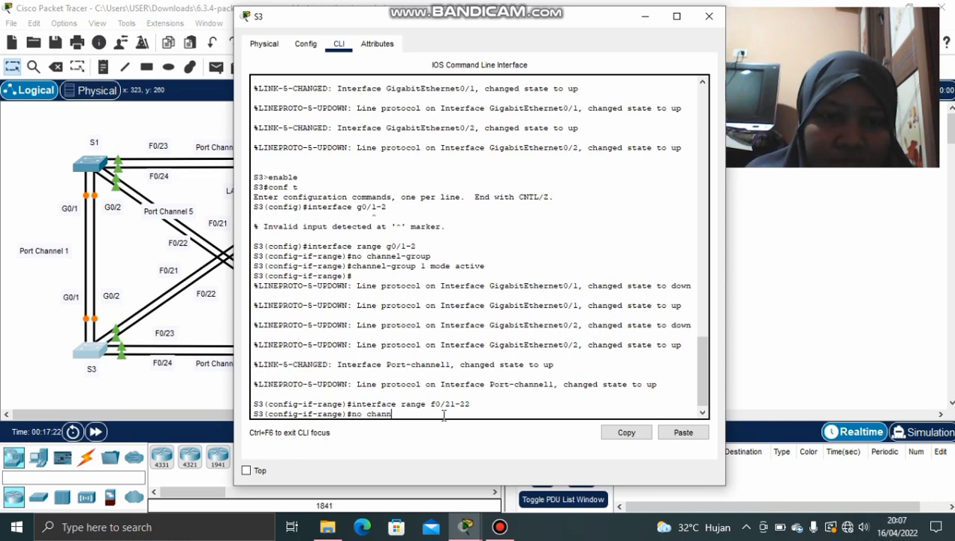
{"action": "type", "text": "el-"}
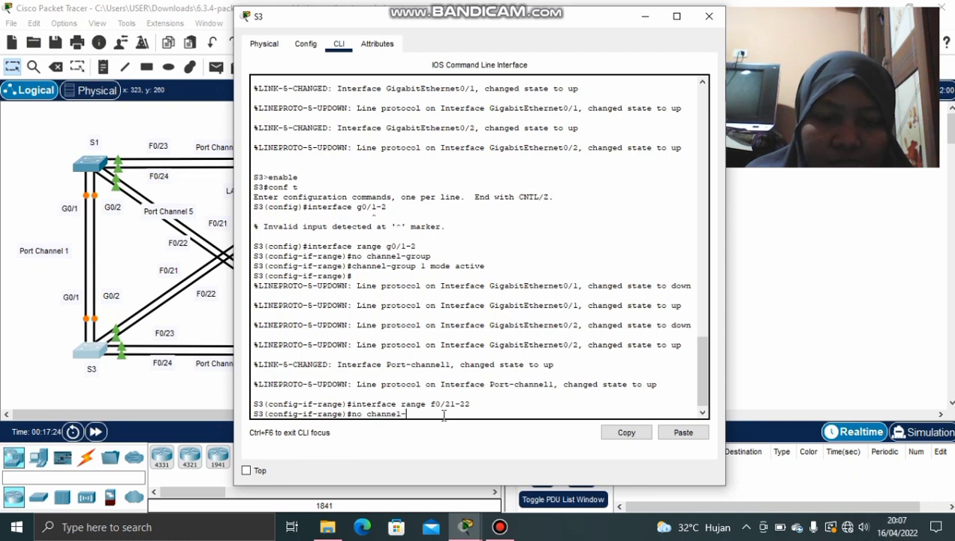
{"action": "type", "text": "grou"}
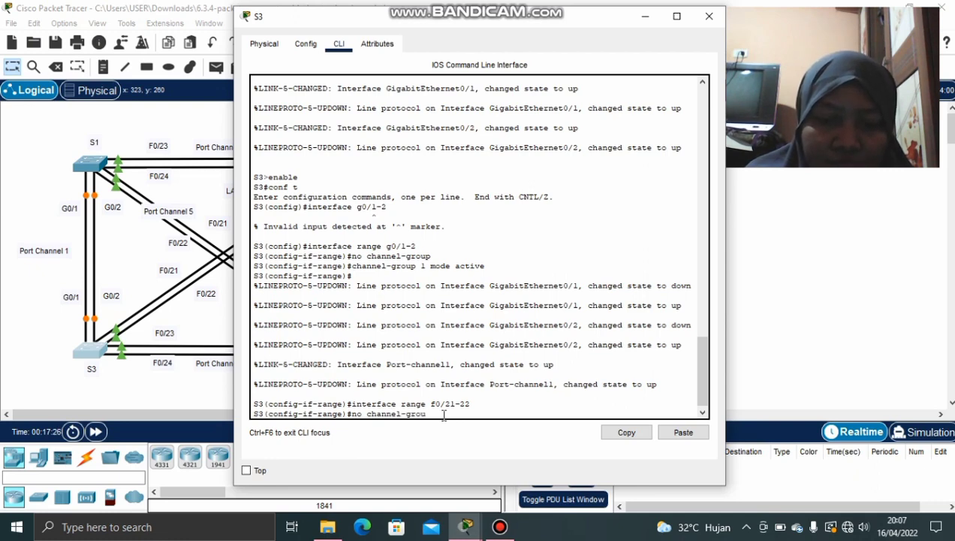
{"action": "type", "text": "p"}
{"action": "key", "text": "Return"}
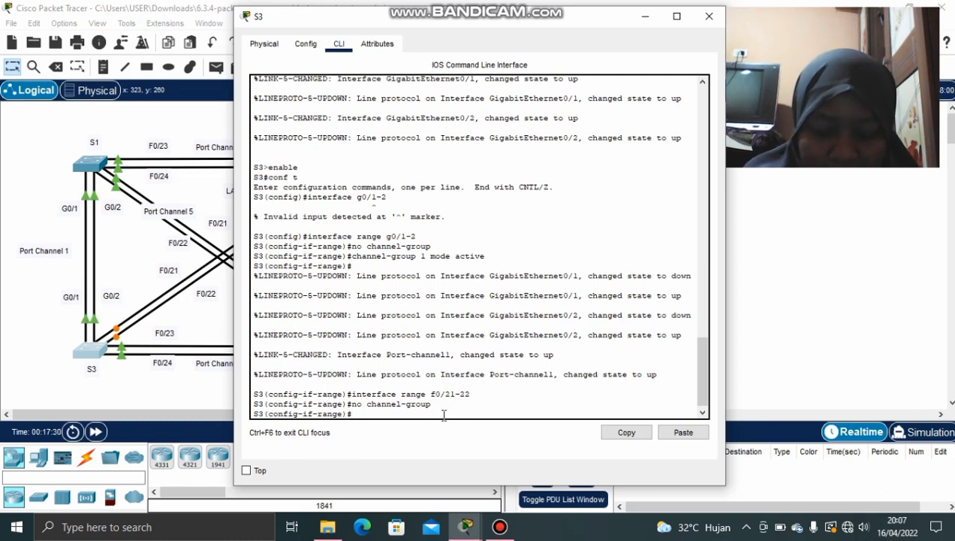
{"action": "type", "text": "cha"}
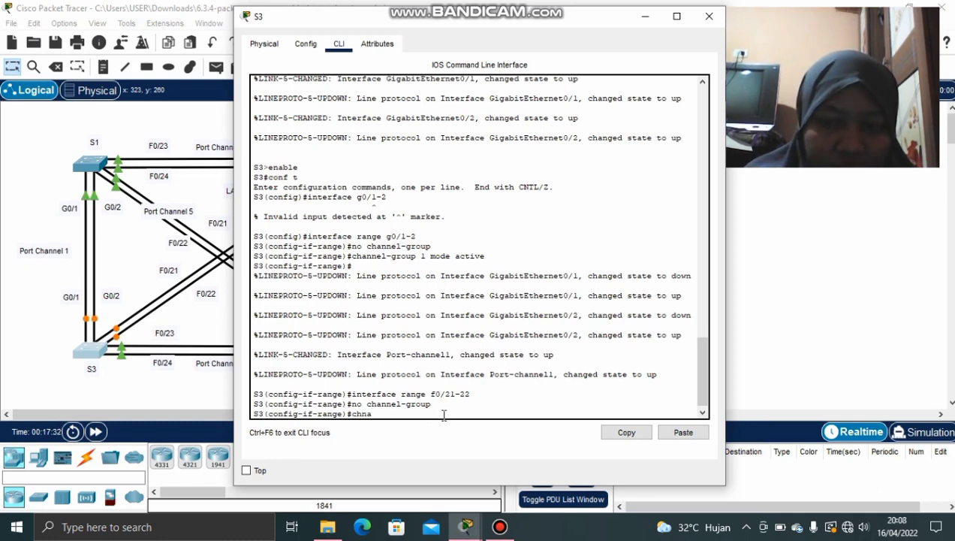
{"action": "type", "text": "nne"}
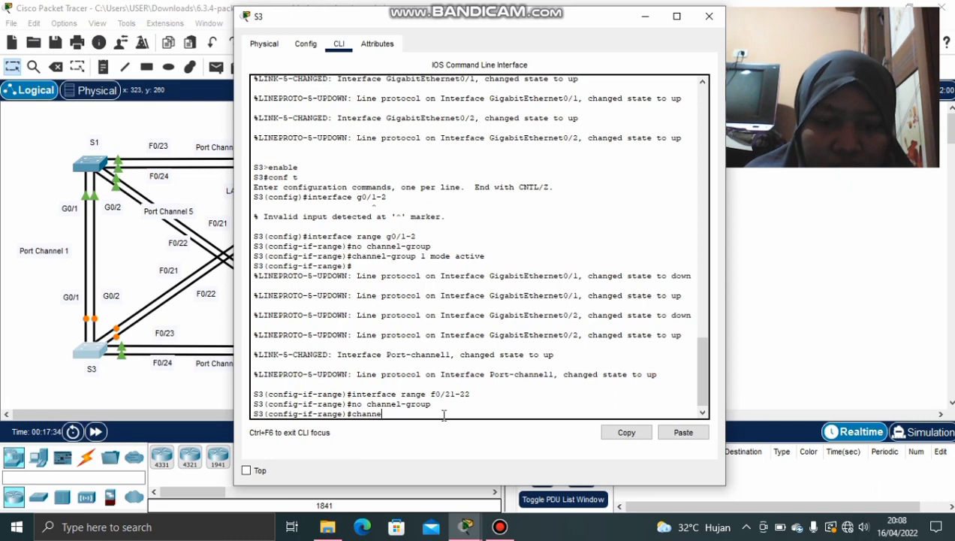
{"action": "type", "text": "l-grou"}
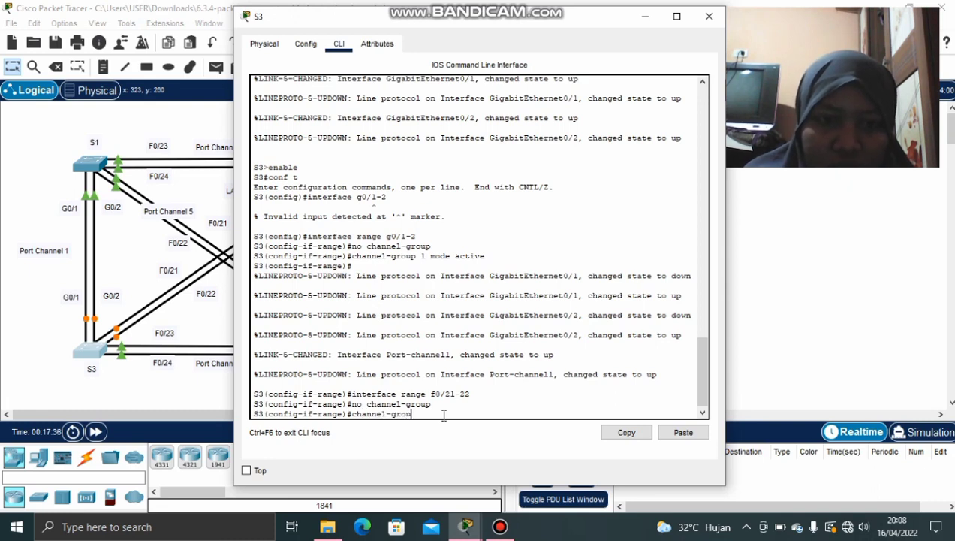
{"action": "type", "text": "p"}
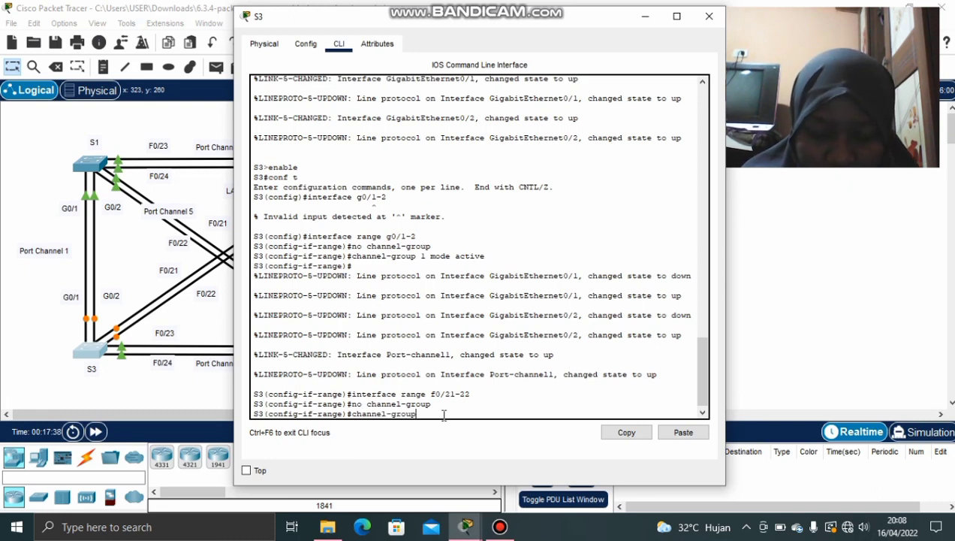
{"action": "type", "text": " 6 mode acti"}
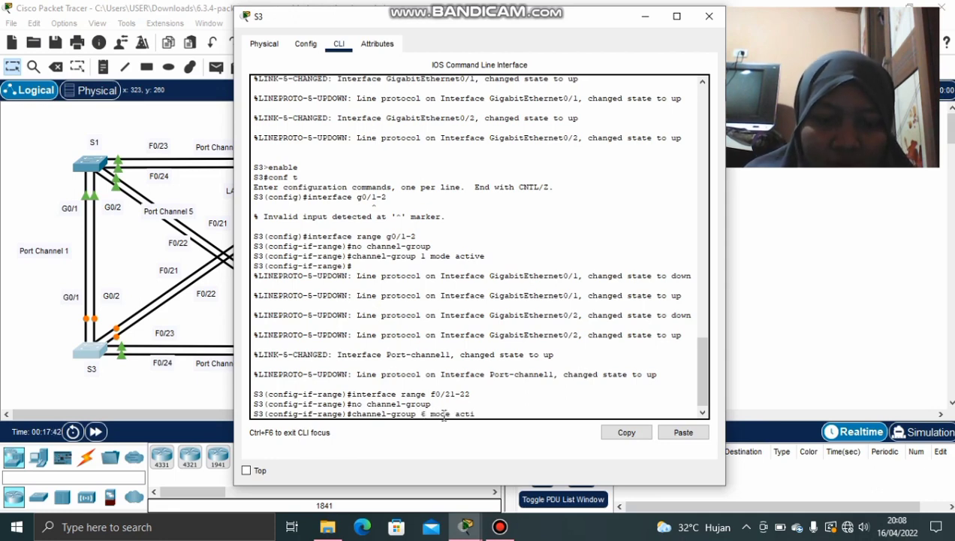
{"action": "type", "text": "ve"}
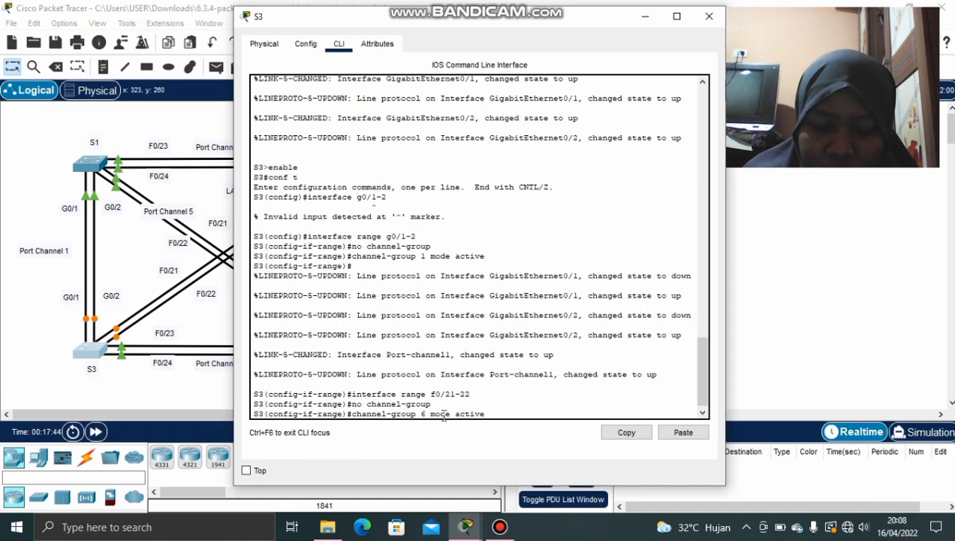
{"action": "key", "text": "Return"}
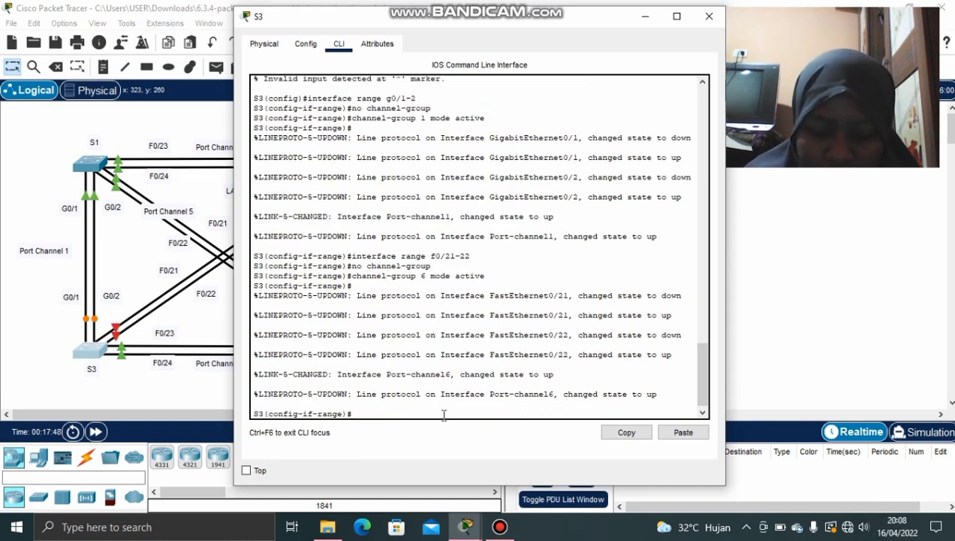
Move S3's F0/23–24 into channel-group 4 mode active, then minimize S3's window
{"action": "type", "text": "i"}
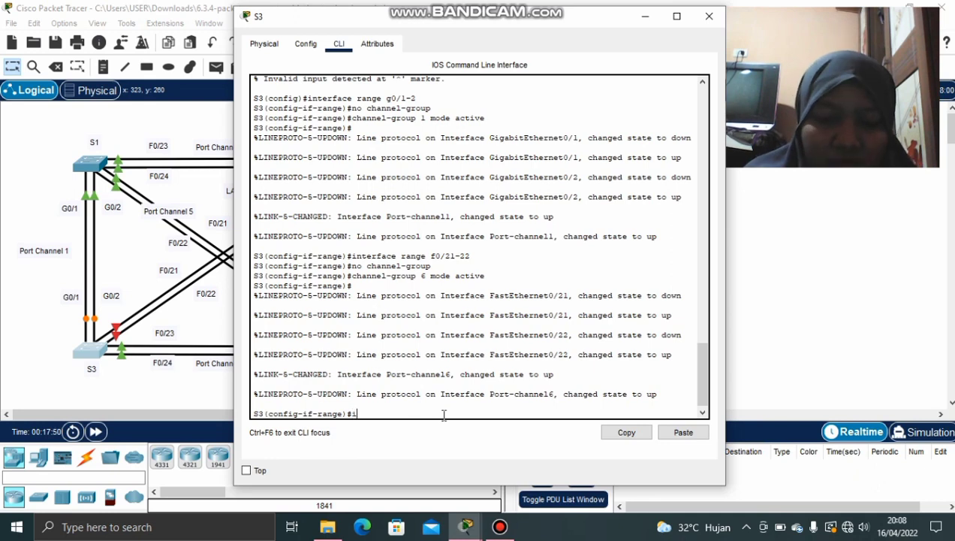
{"action": "type", "text": "nterface range"}
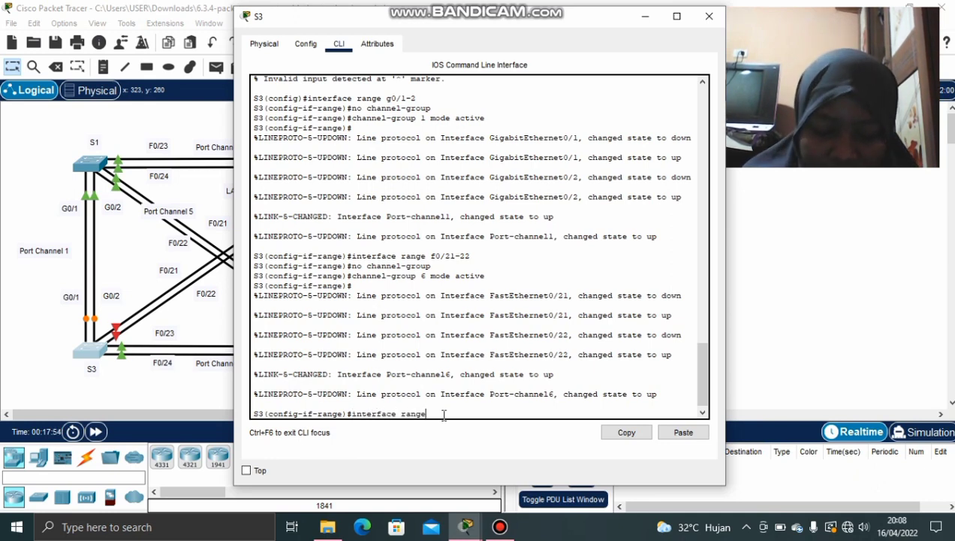
{"action": "type", "text": " f"}
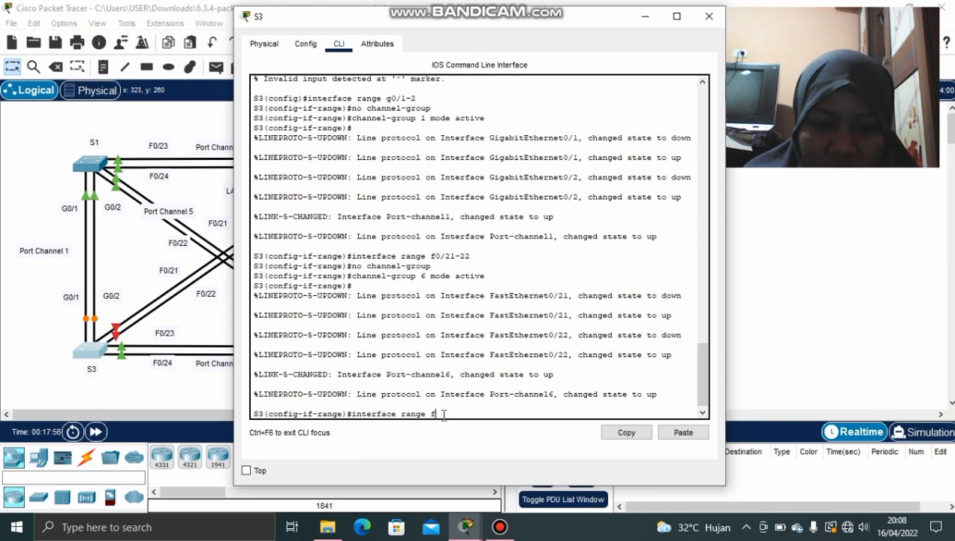
{"action": "type", "text": "0/"}
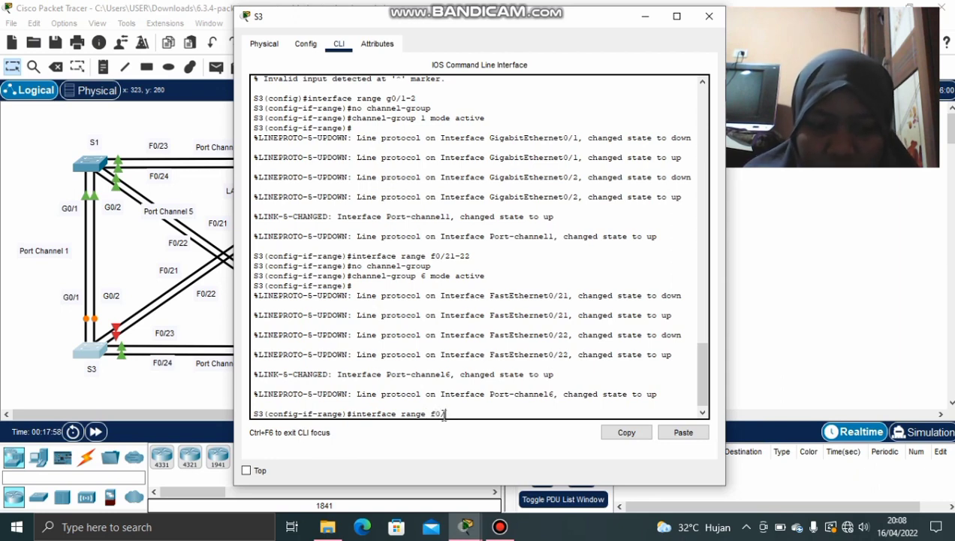
{"action": "type", "text": "23-24"}
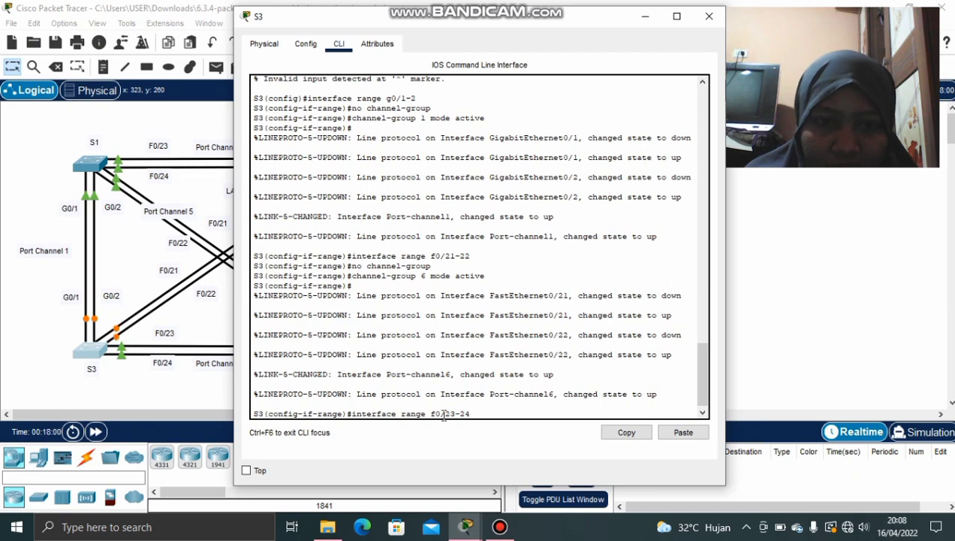
{"action": "key", "text": "Return"}
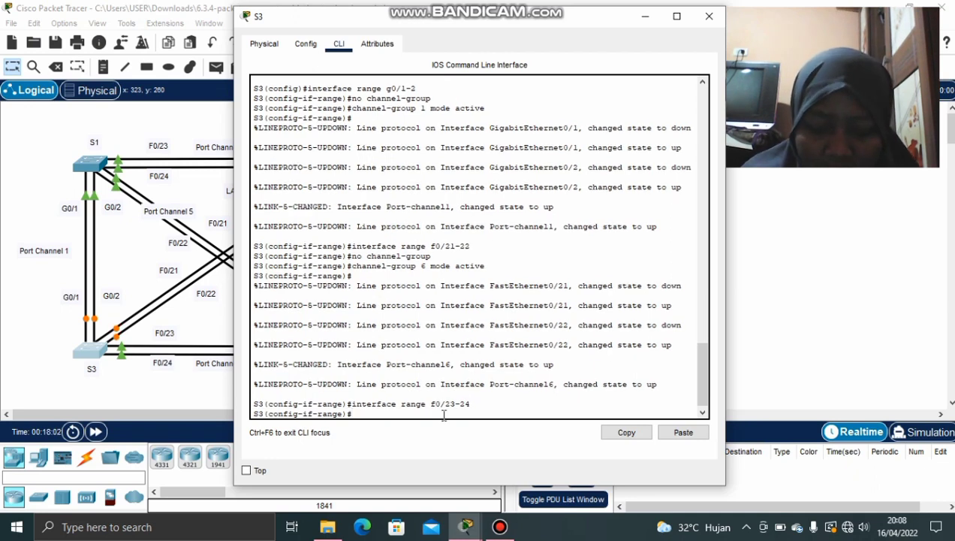
{"action": "type", "text": "no"}
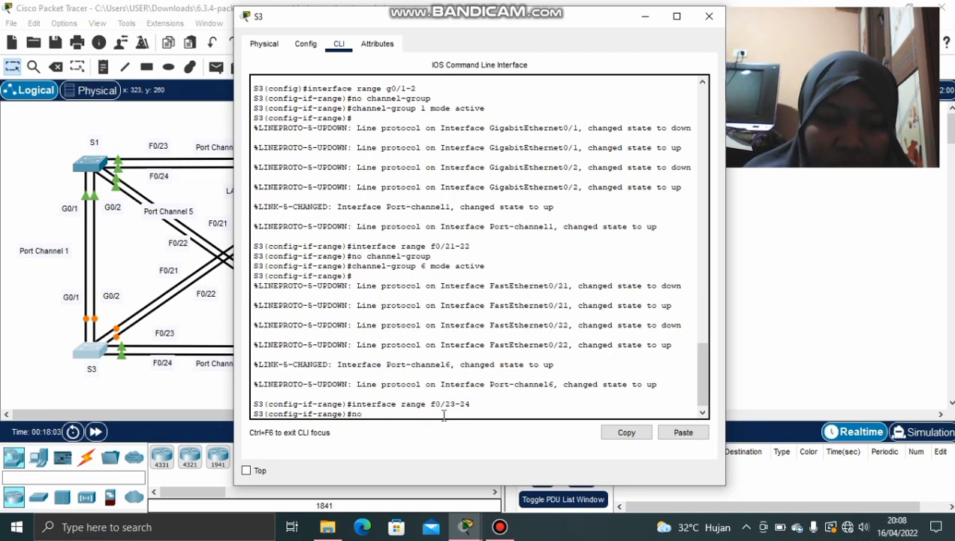
{"action": "type", "text": " channe"}
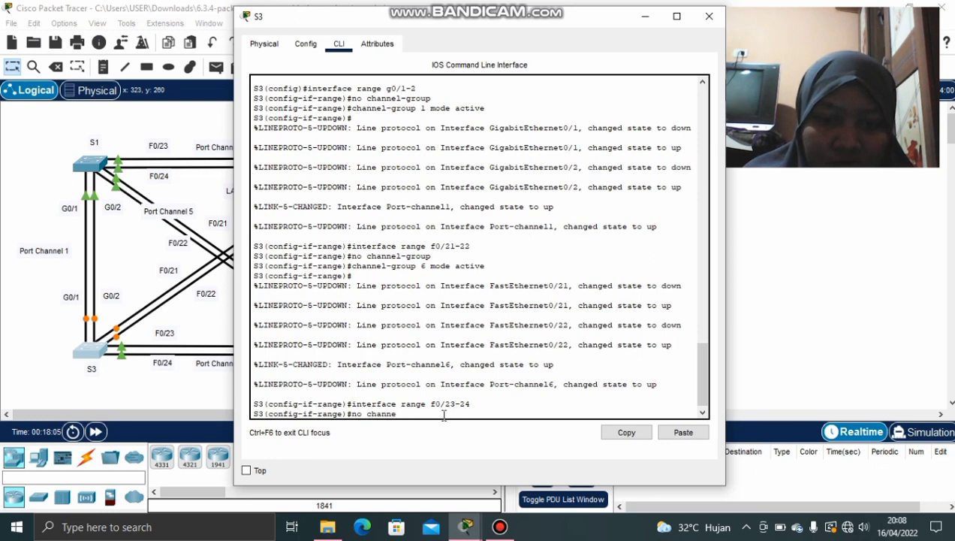
{"action": "type", "text": "l f"}
{"action": "type", "text": " group"}
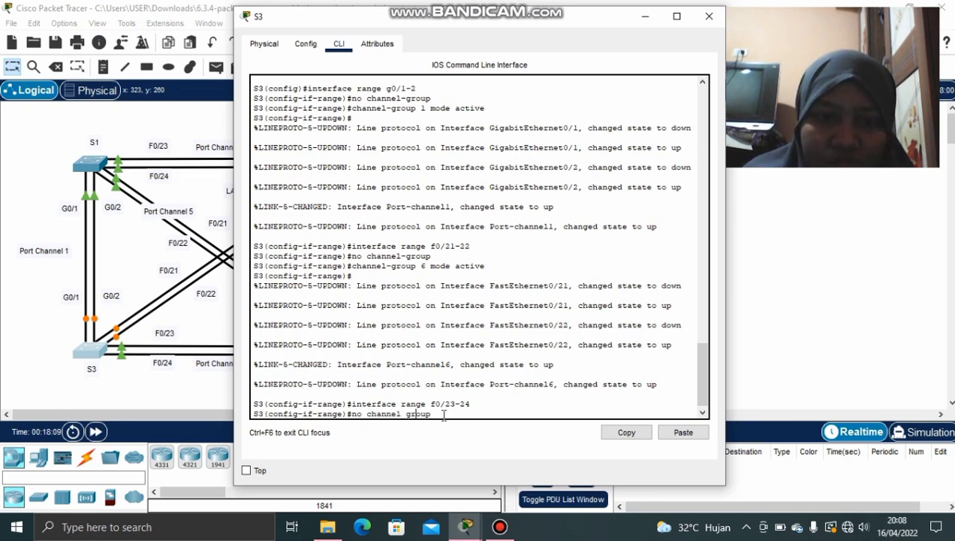
{"action": "key", "text": "BackSpace"}
{"action": "type", "text": "-"}
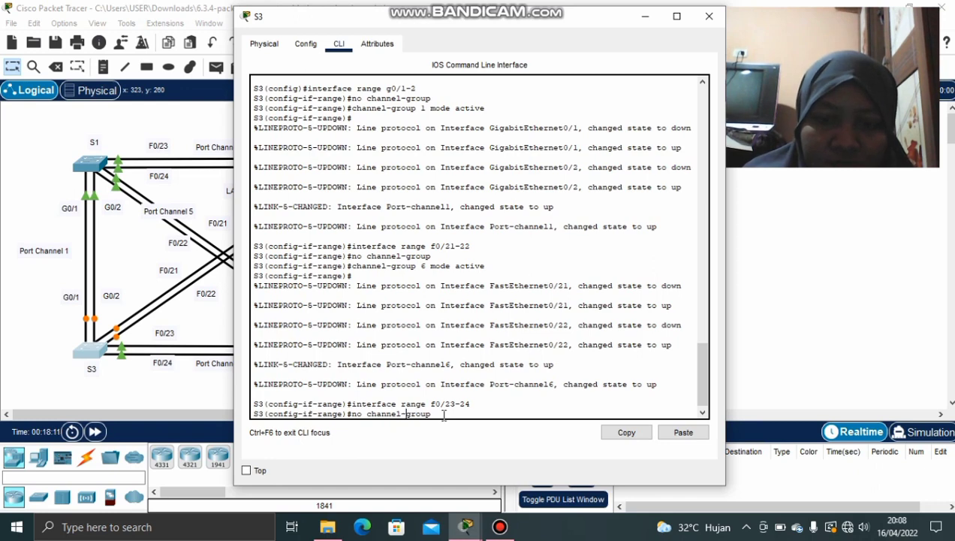
{"action": "key", "text": "Return"}
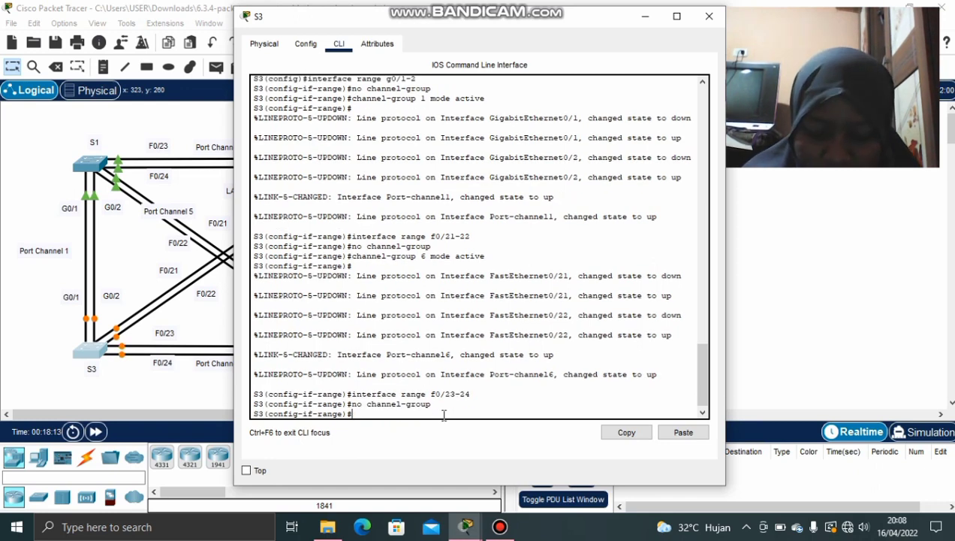
{"action": "type", "text": "channe"}
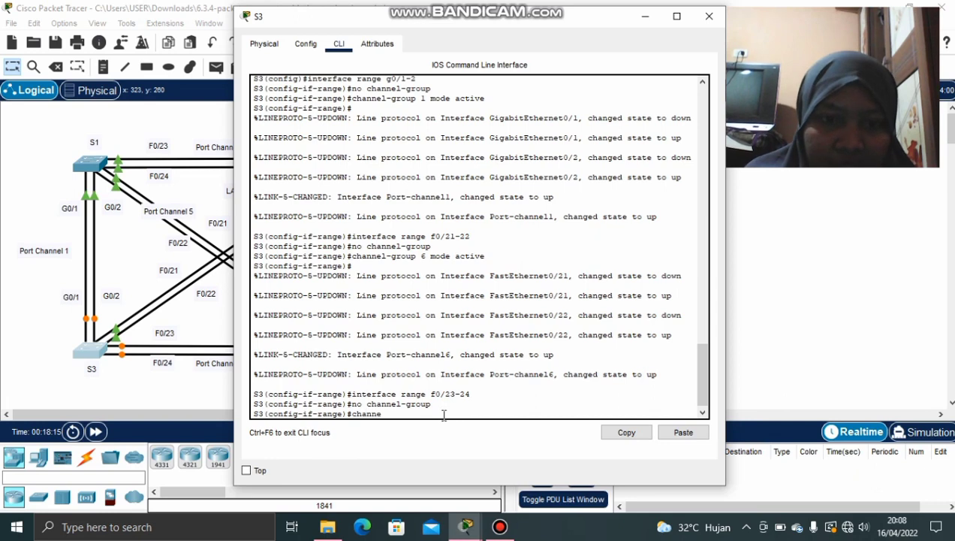
{"action": "type", "text": "l-"}
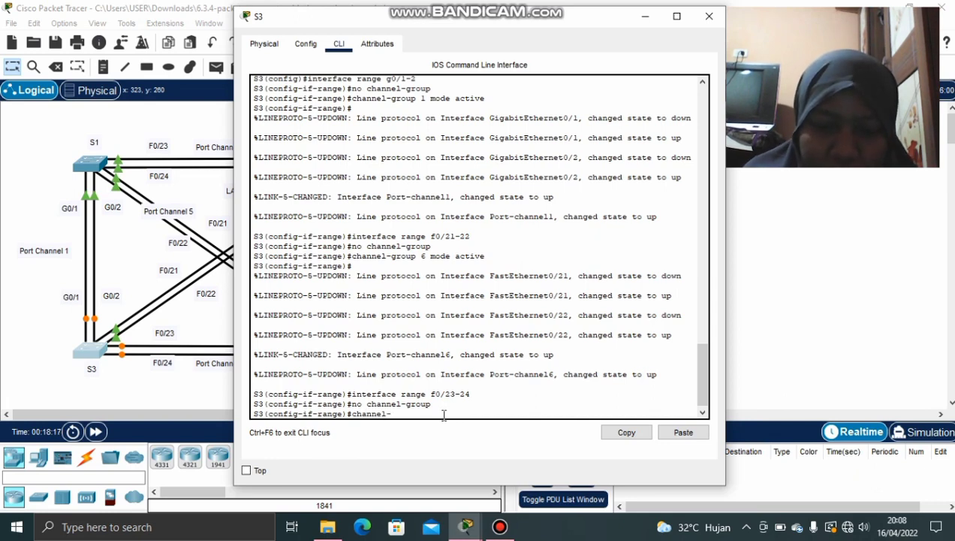
{"action": "type", "text": "group"}
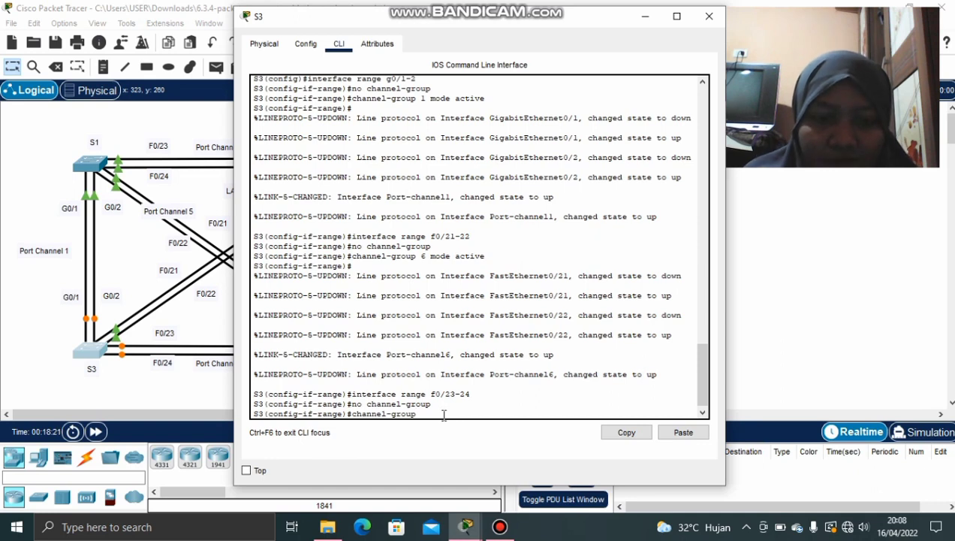
{"action": "type", "text": " 4 mo"}
{"action": "type", "text": "de "}
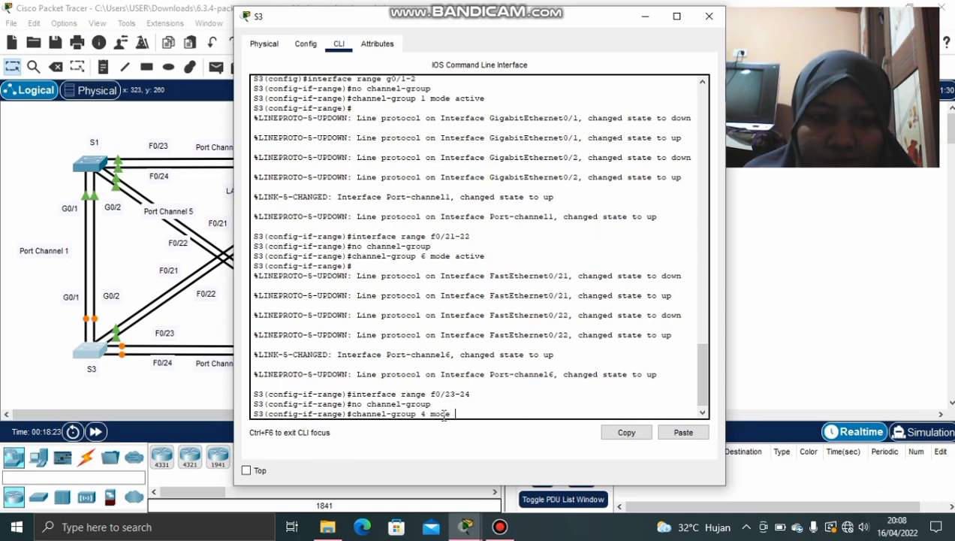
{"action": "type", "text": "active"}
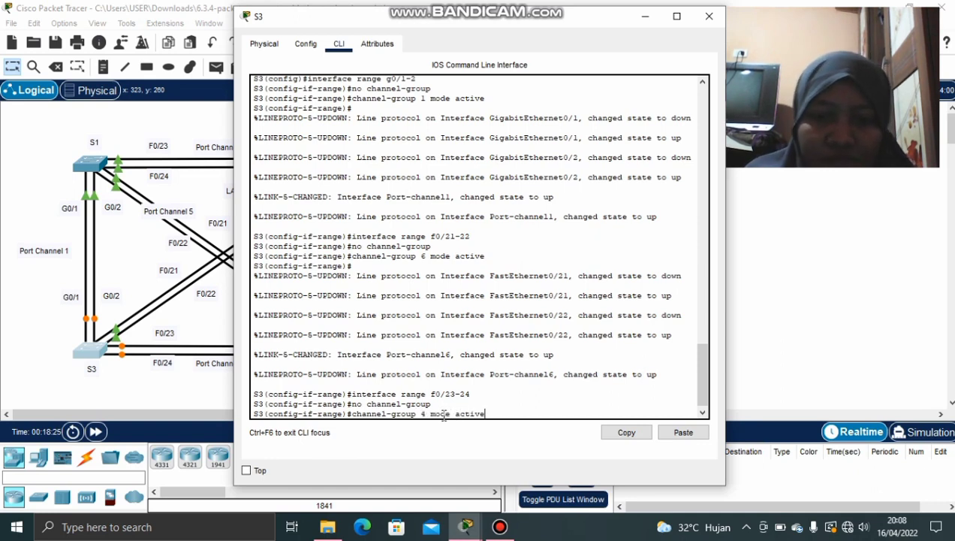
{"action": "key", "text": "Return"}
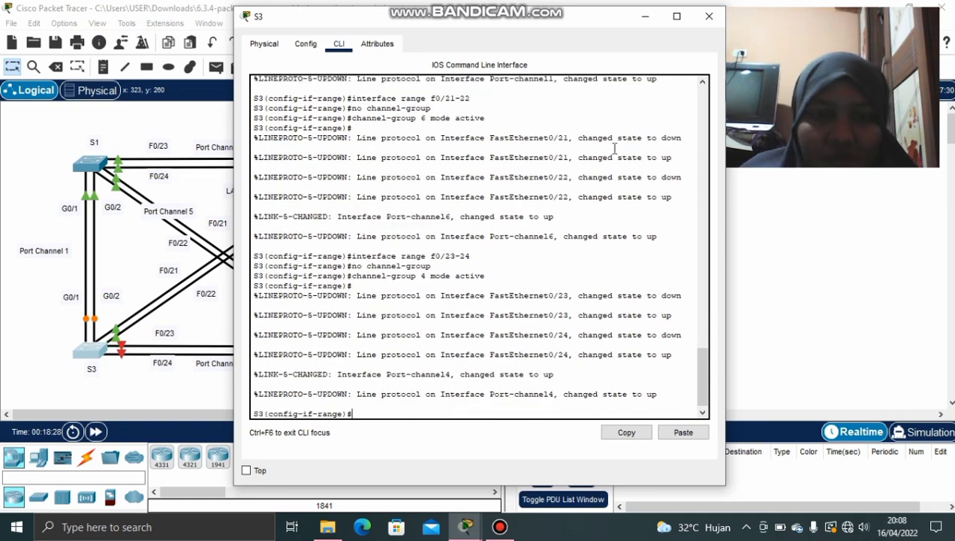
{"action": "left_click", "coordinate": [644, 16]}
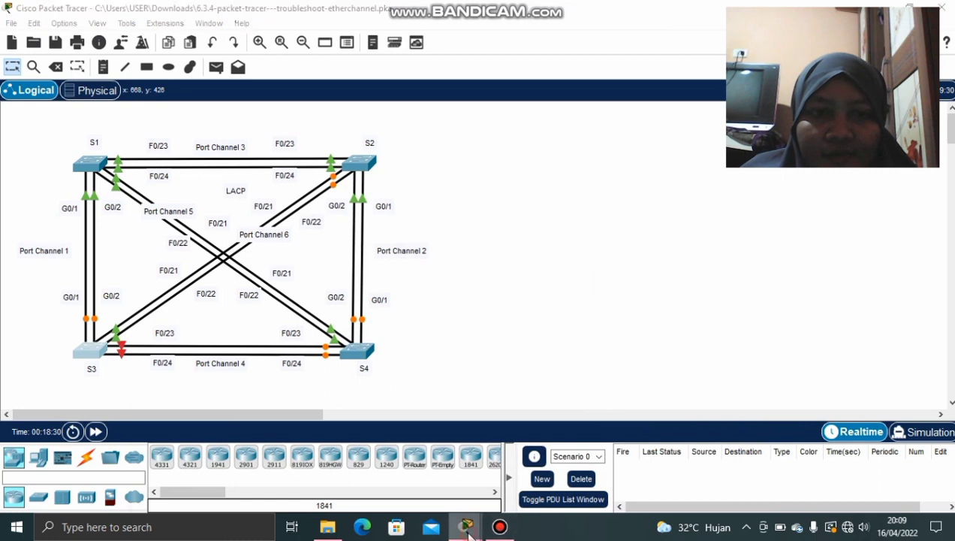
{"action": "mouse_move", "coordinate": [468, 533]}
{"action": "left_click", "coordinate": [348, 485]}
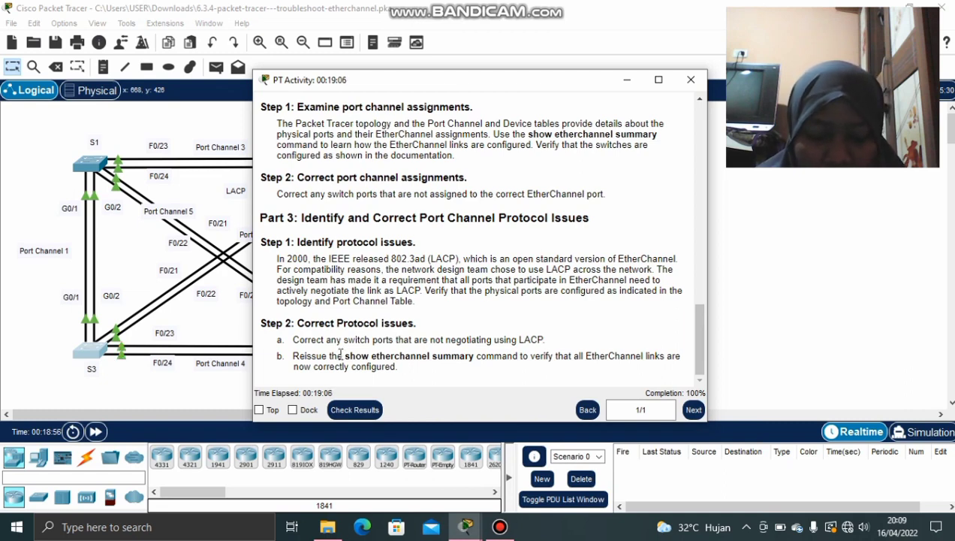
{"action": "left_click", "coordinate": [627, 79]}
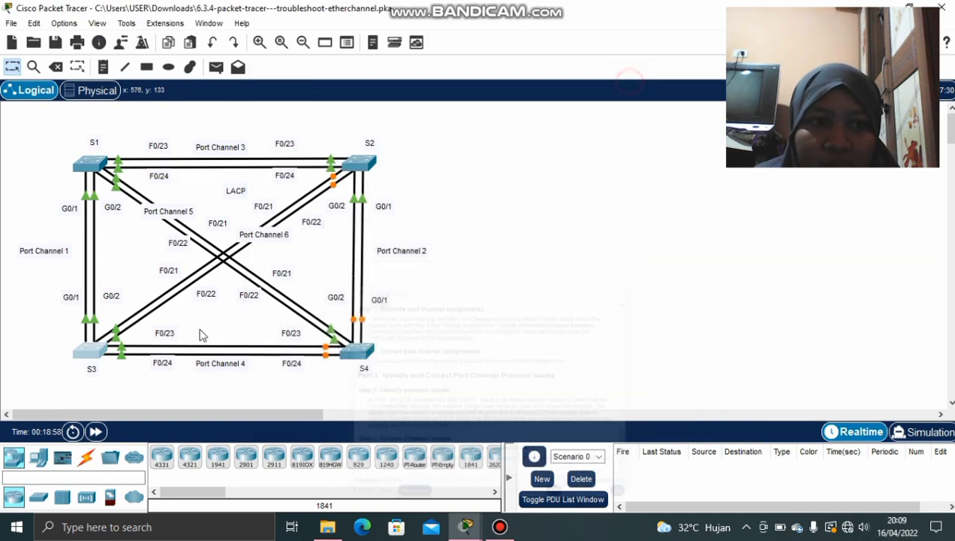
Reopen S3's CLI, exit twice to privileged mode, and run 'show etherchannel summary'
{"action": "left_click", "coordinate": [83, 359]}
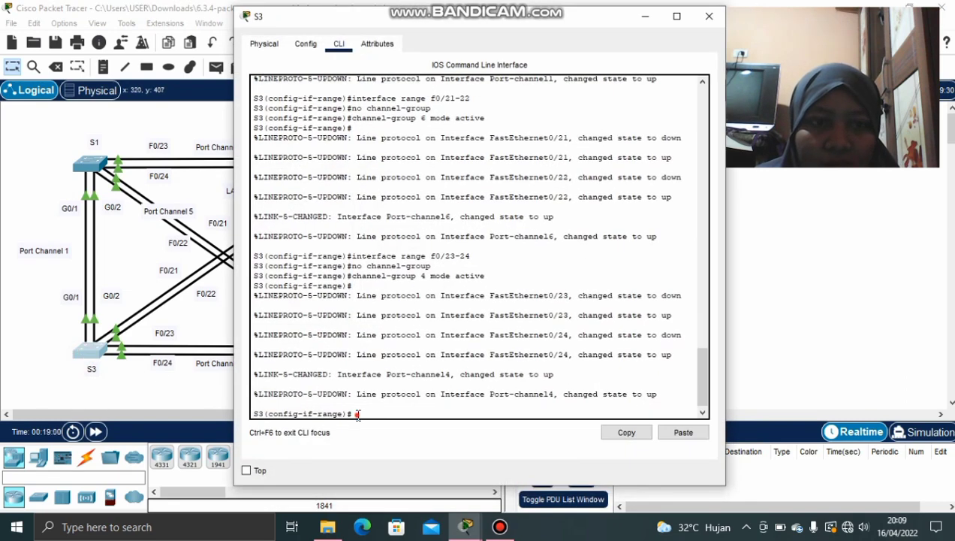
{"action": "type", "text": "ex"}
{"action": "key", "text": "Return"}
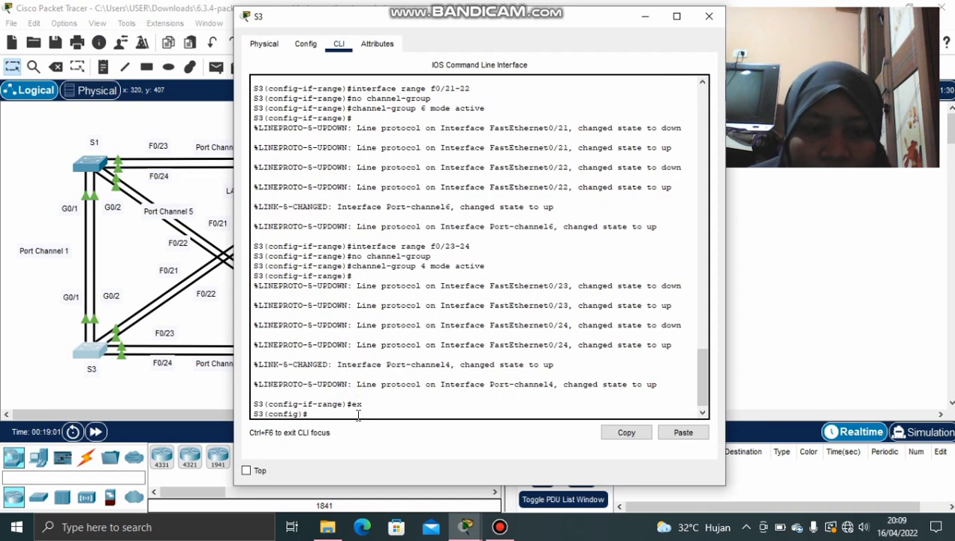
{"action": "type", "text": "ex"}
{"action": "key", "text": "Return"}
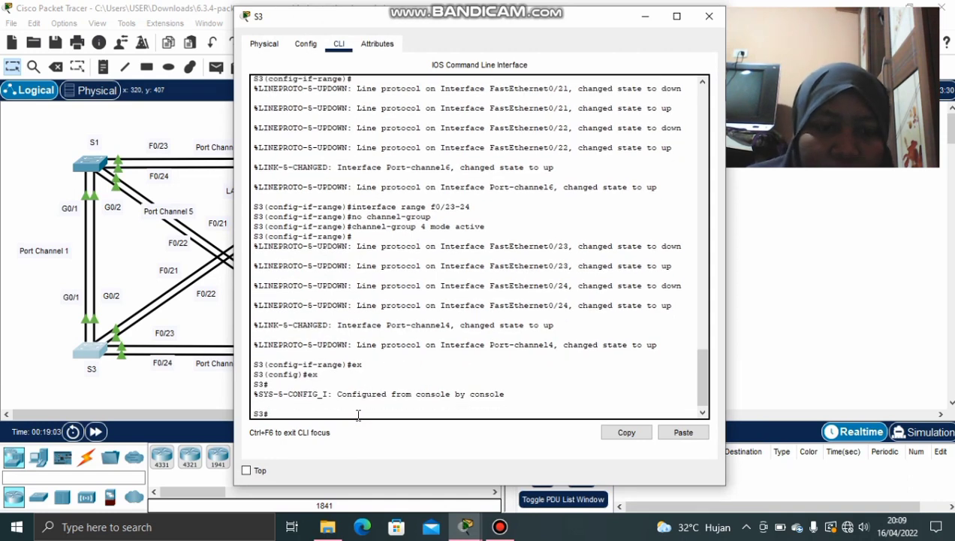
{"action": "type", "text": "show"}
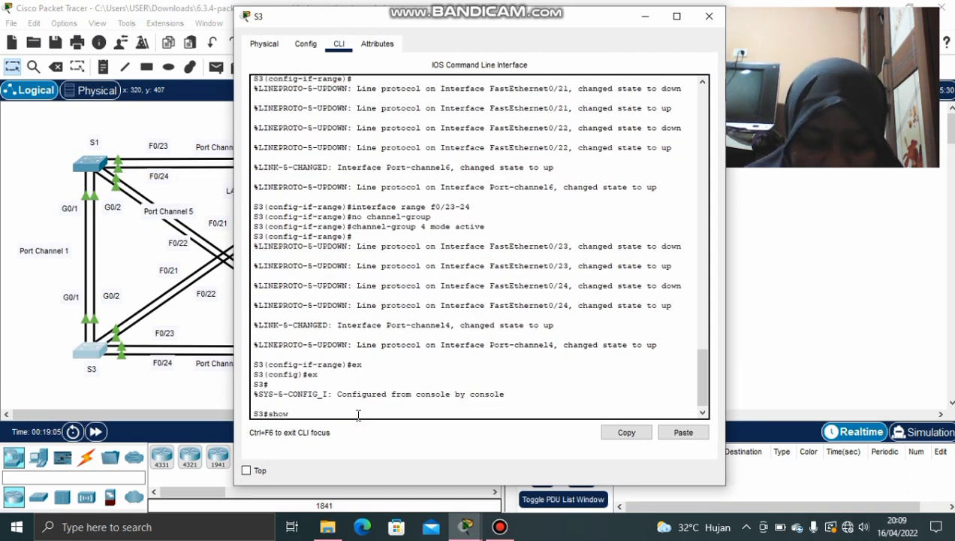
{"action": "type", "text": " e"}
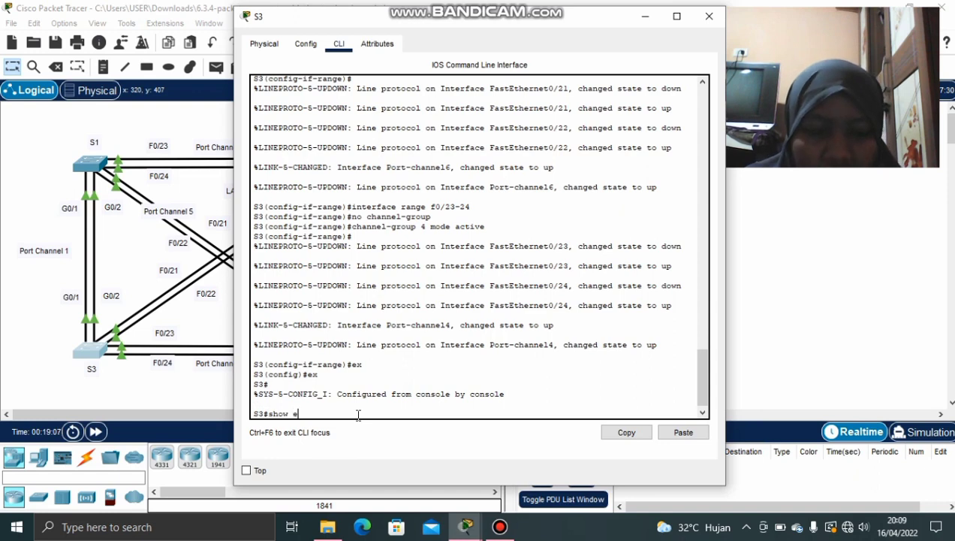
{"action": "type", "text": "th"}
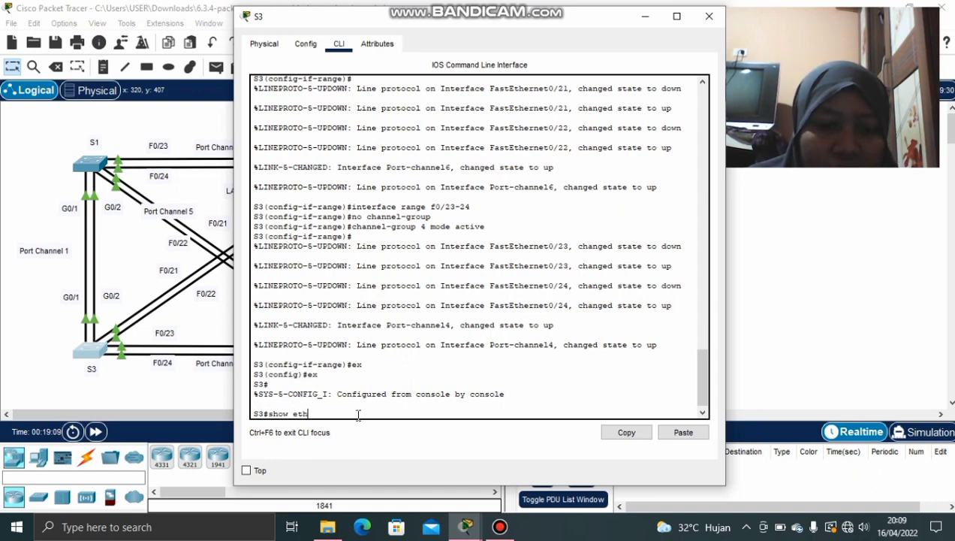
{"action": "type", "text": "er"}
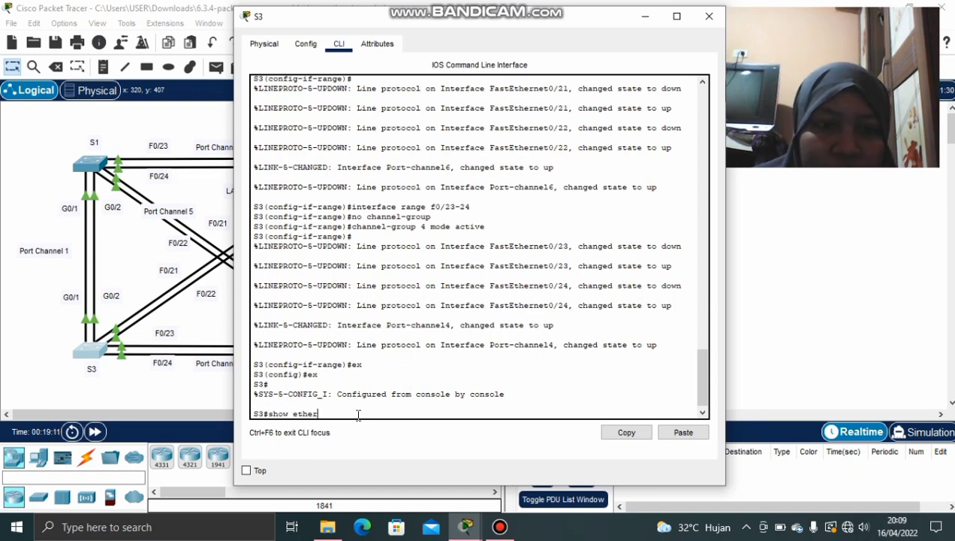
{"action": "type", "text": "channe"}
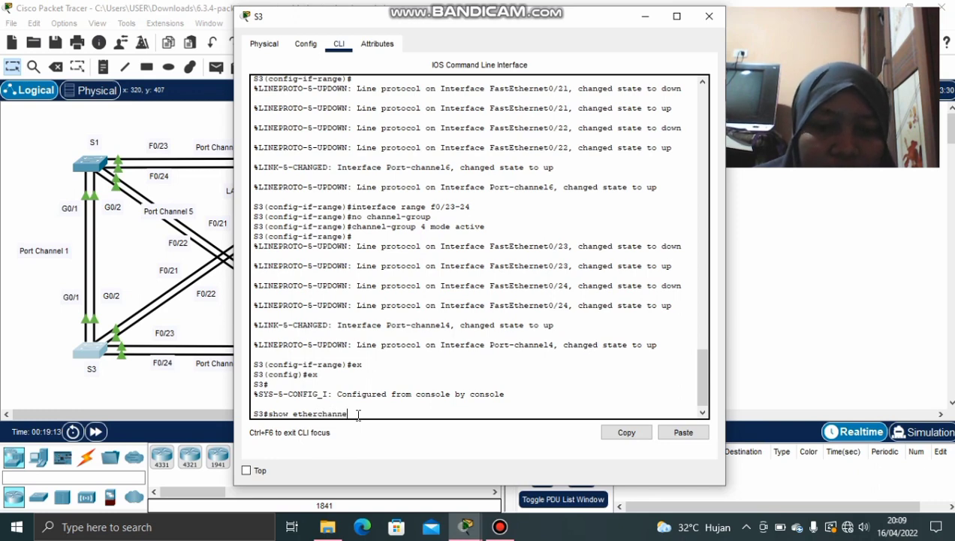
{"action": "type", "text": "l summary"}
{"action": "key", "text": "Return"}
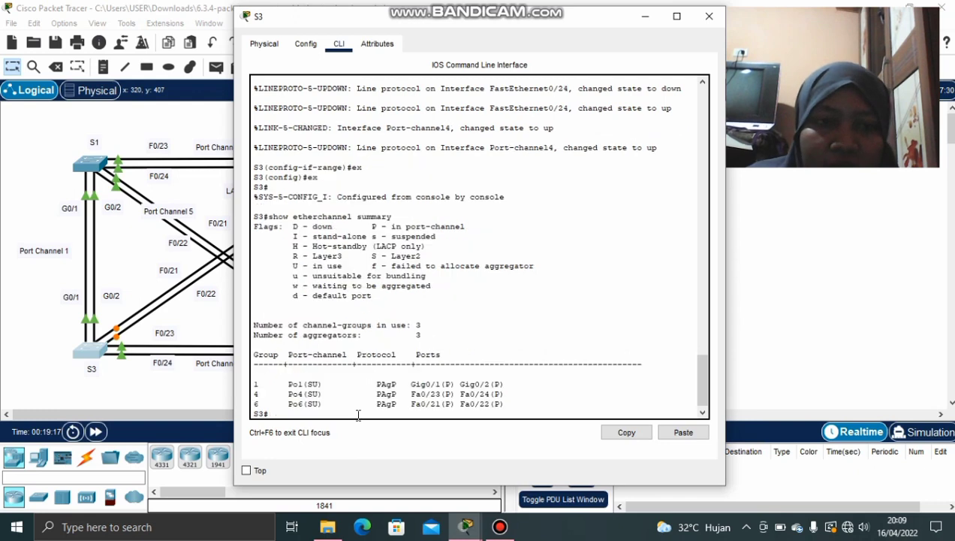
Review the summary, highlighting Po4's Fa0/23–24 members, then minimize S3's window
{"action": "left_click", "coordinate": [350, 340]}
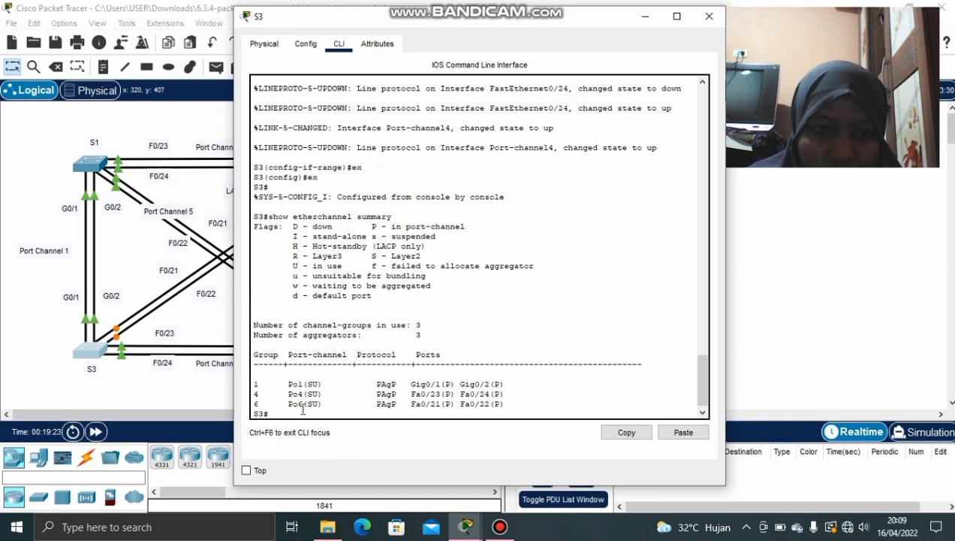
{"action": "left_click", "coordinate": [263, 395]}
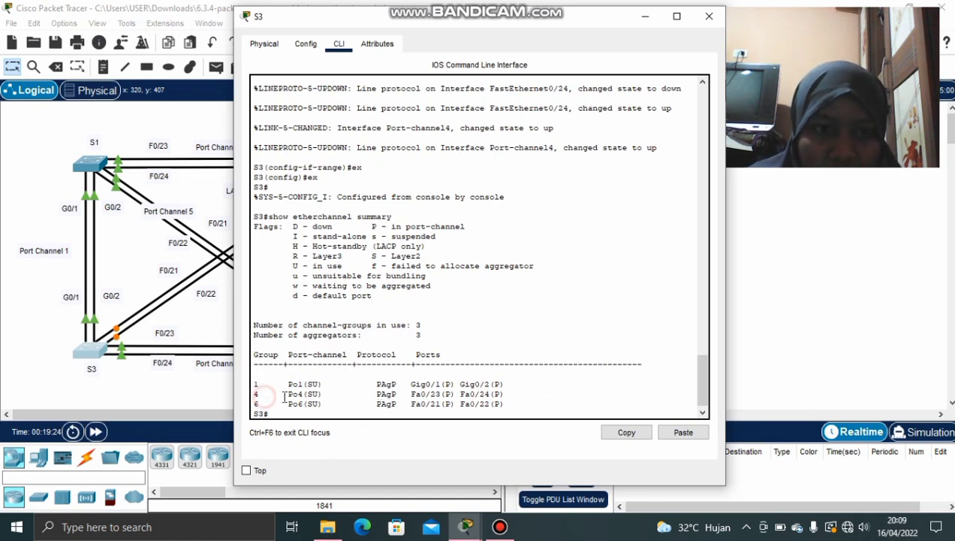
{"action": "left_click", "coordinate": [449, 393]}
{"action": "left_click_drag", "start_coordinate": [412, 394], "coordinate": [508, 392]}
{"action": "left_click", "coordinate": [474, 406]}
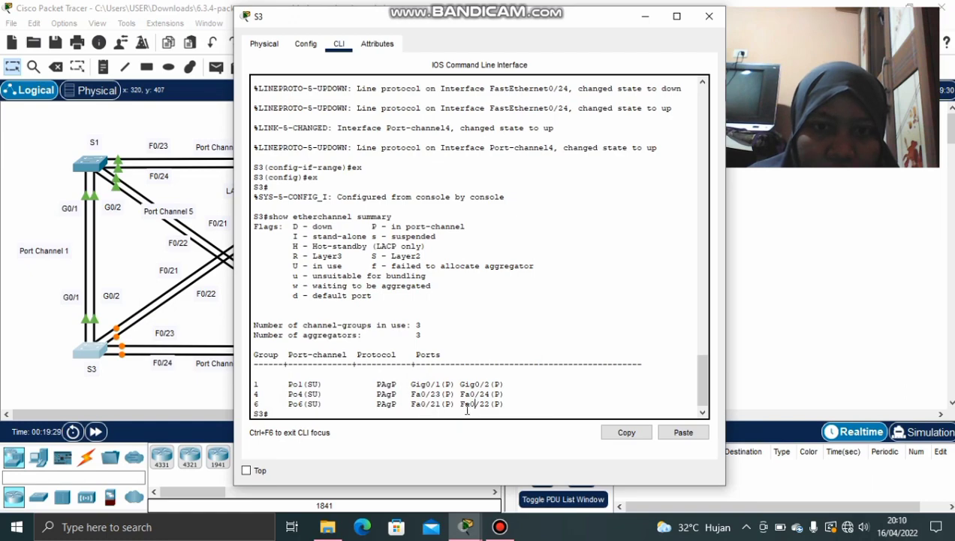
{"action": "scroll", "coordinate": [424, 365], "scroll_direction": "up", "scroll_amount": 2}
{"action": "scroll", "coordinate": [424, 365], "scroll_direction": "down", "scroll_amount": 2}
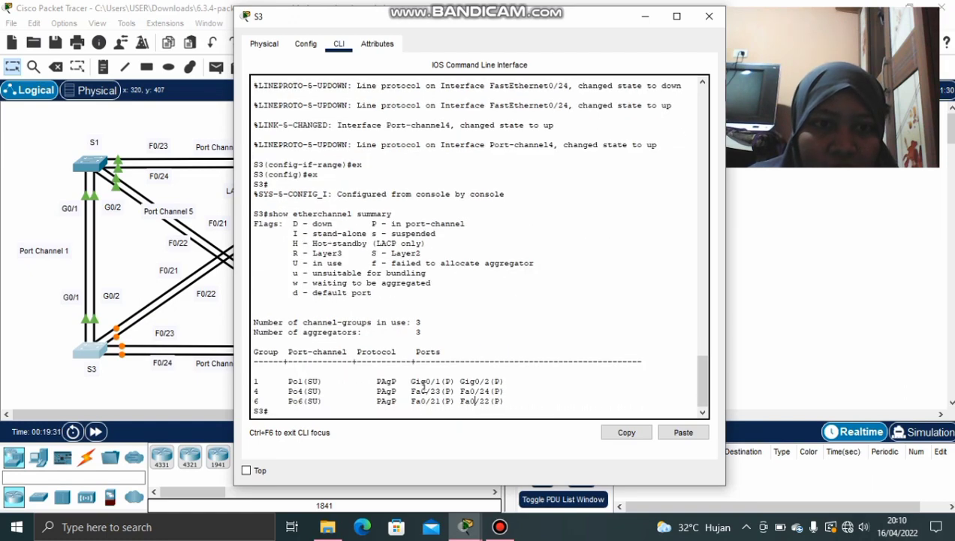
{"action": "scroll", "coordinate": [425, 365], "scroll_direction": "up", "scroll_amount": 6}
{"action": "scroll", "coordinate": [423, 387], "scroll_direction": "down", "scroll_amount": 4}
{"action": "scroll", "coordinate": [425, 388], "scroll_direction": "up", "scroll_amount": 10}
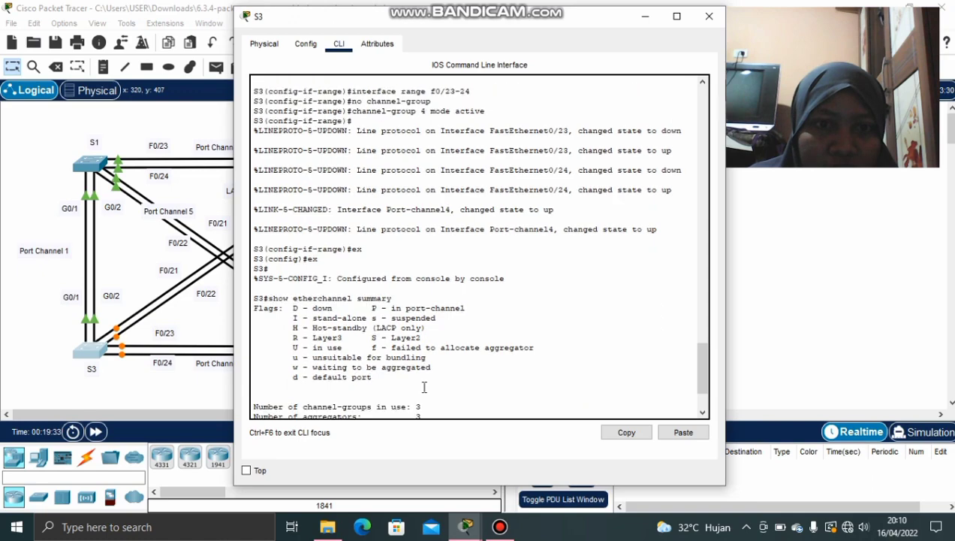
{"action": "left_click", "coordinate": [645, 16]}
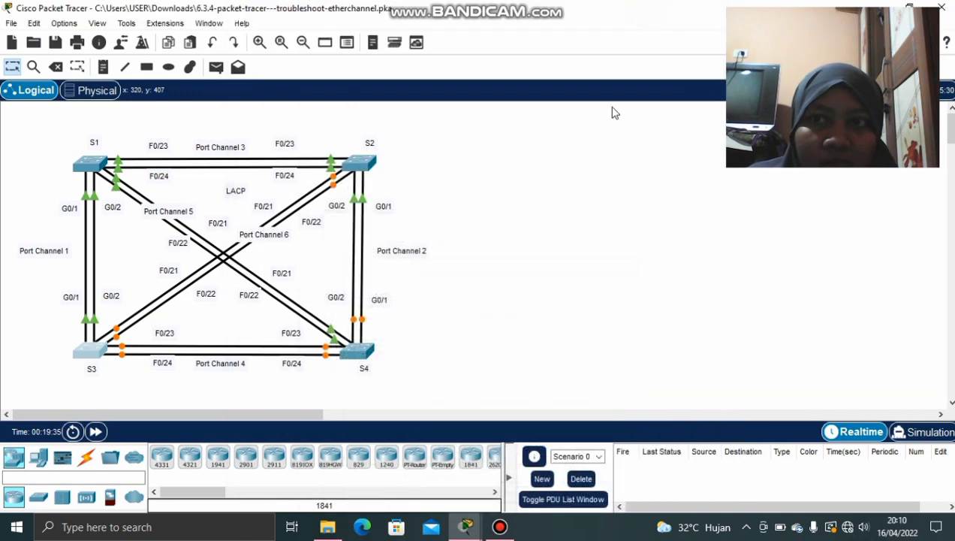